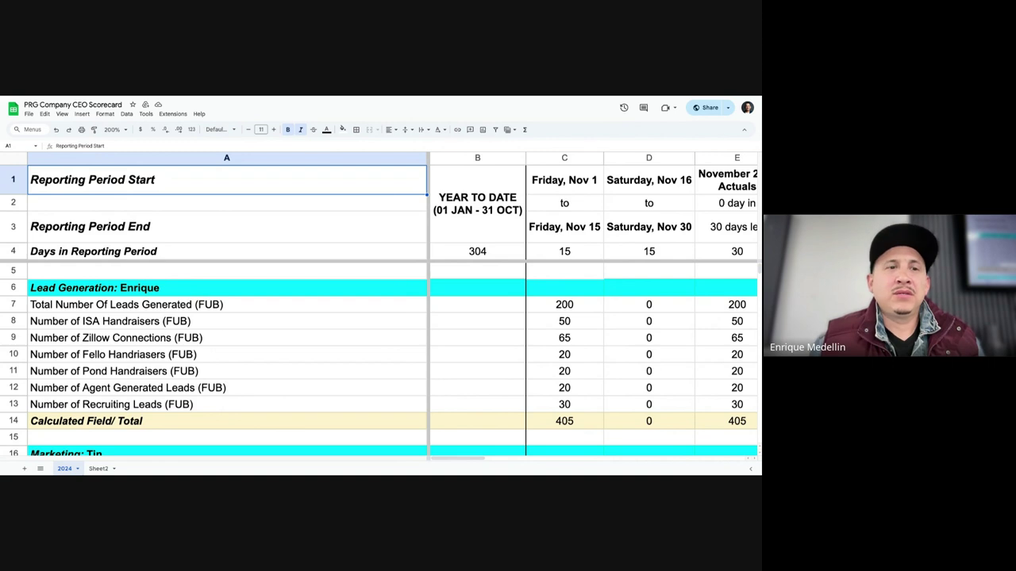
Open a new Chrome tab and load the Follow Up Boss Inbox
key("ctrl+t")
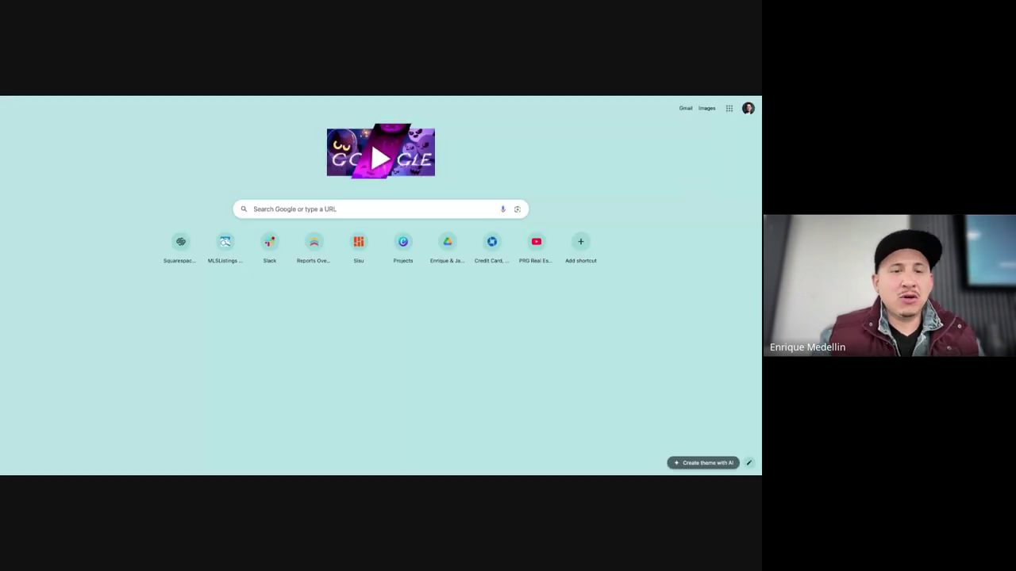
key("ctrl+Tab")
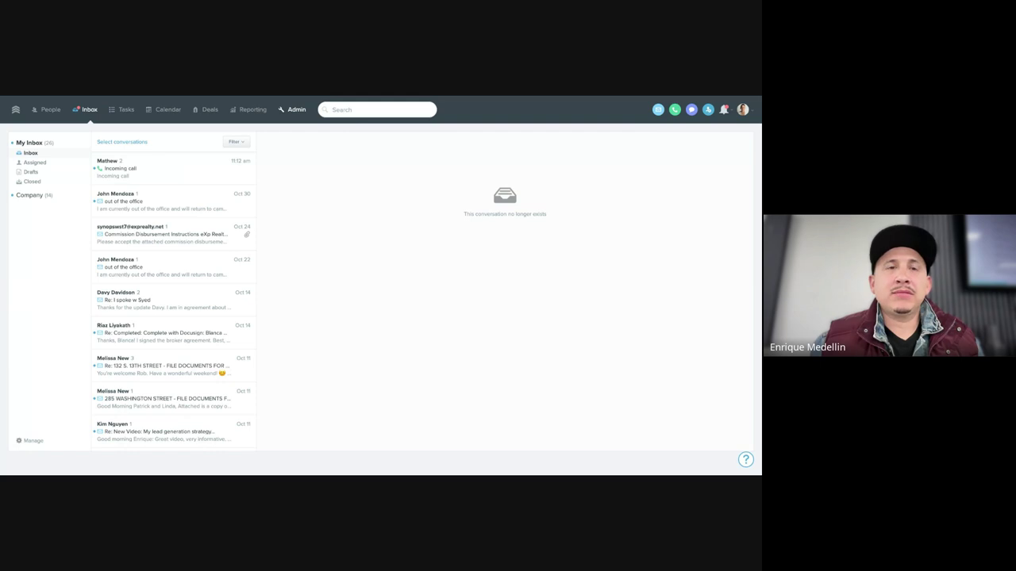
Go to Follow Up Boss Reporting to see the Agents, Lead Sources and Marketing report cards
left_click(247, 110)
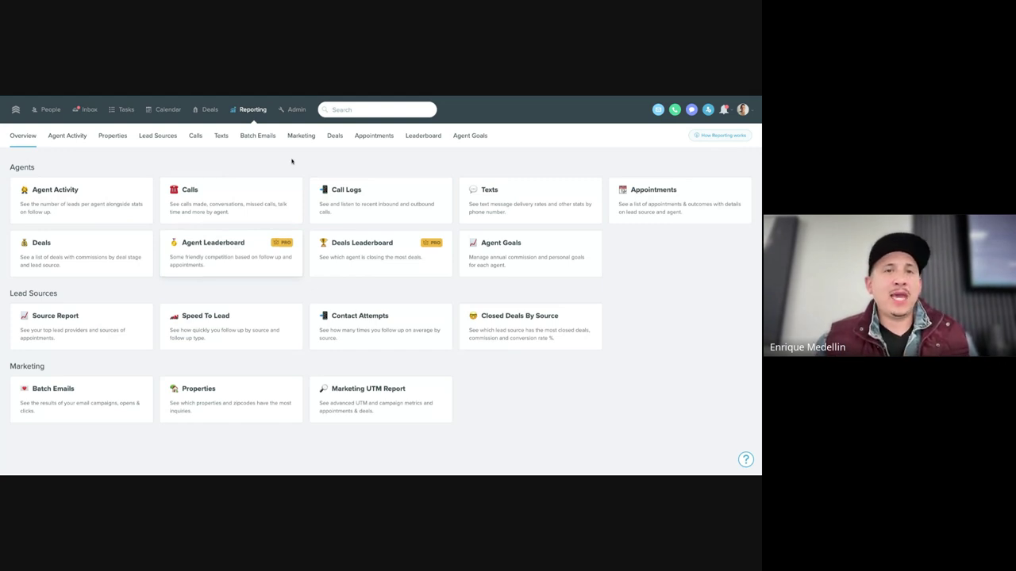
Open the Agent Leaderboard to see this month's agents ranked by activity points
left_click(219, 261)
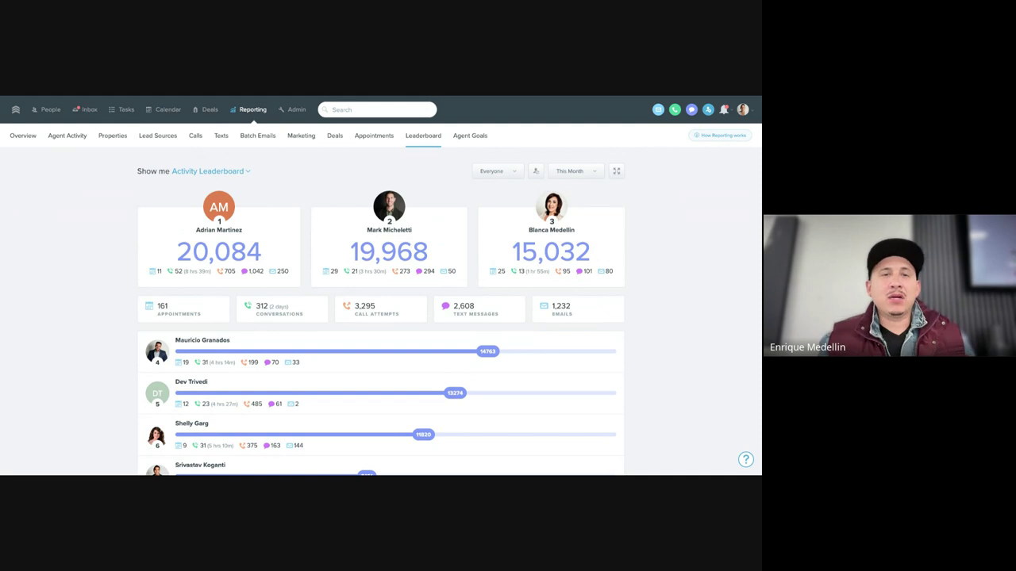
scroll(380, 318, "up", 1)
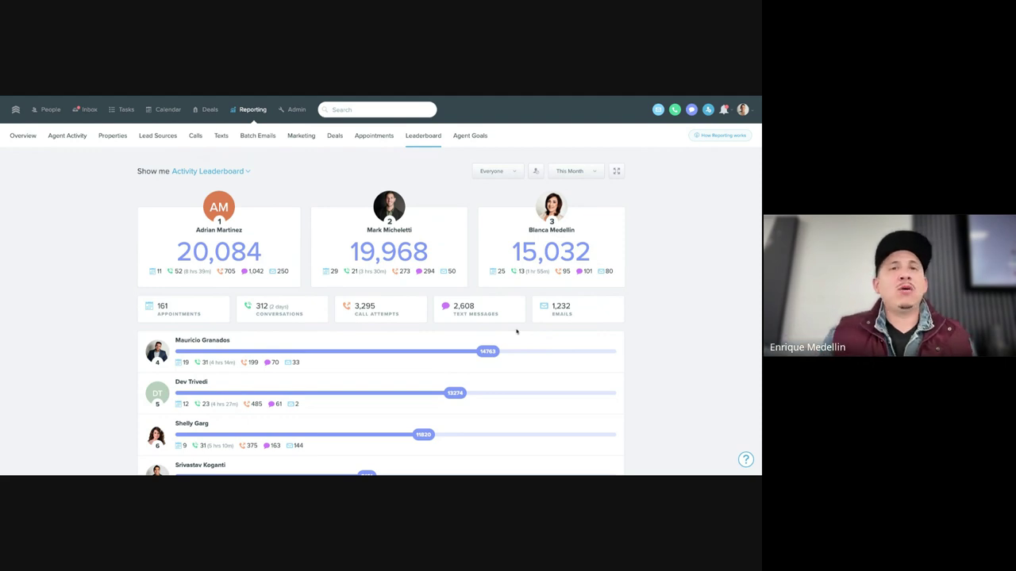
Filter this month's Appointments Report to one agent, found by searching his name in the Everyone filter
left_click(375, 140)
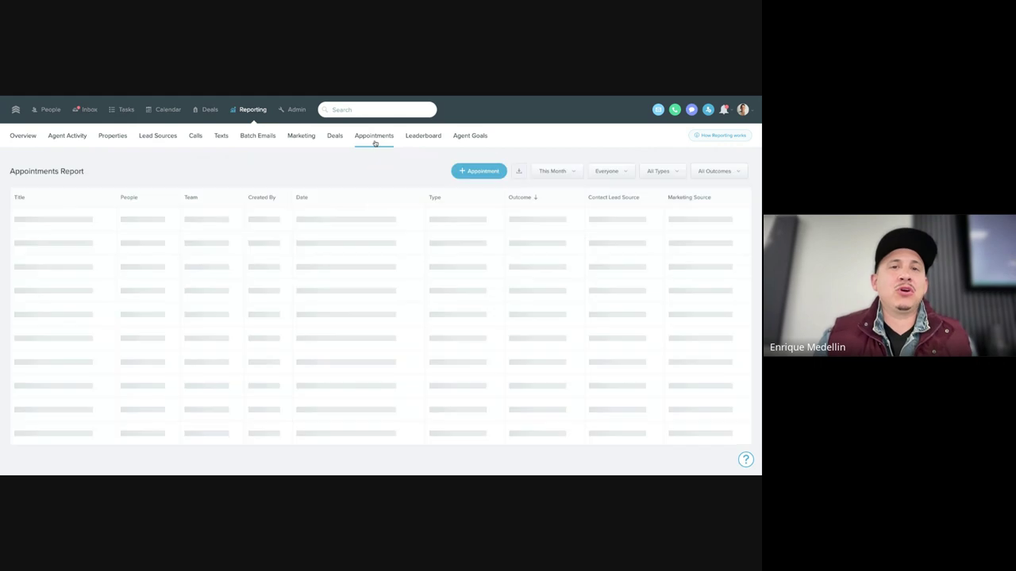
left_click(609, 172)
type("mark")
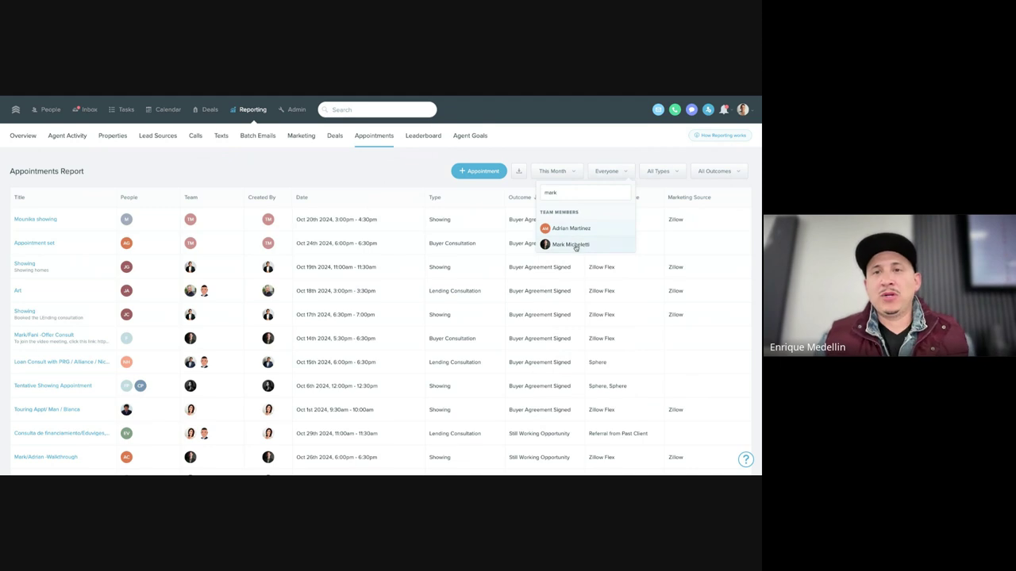
left_click(575, 245)
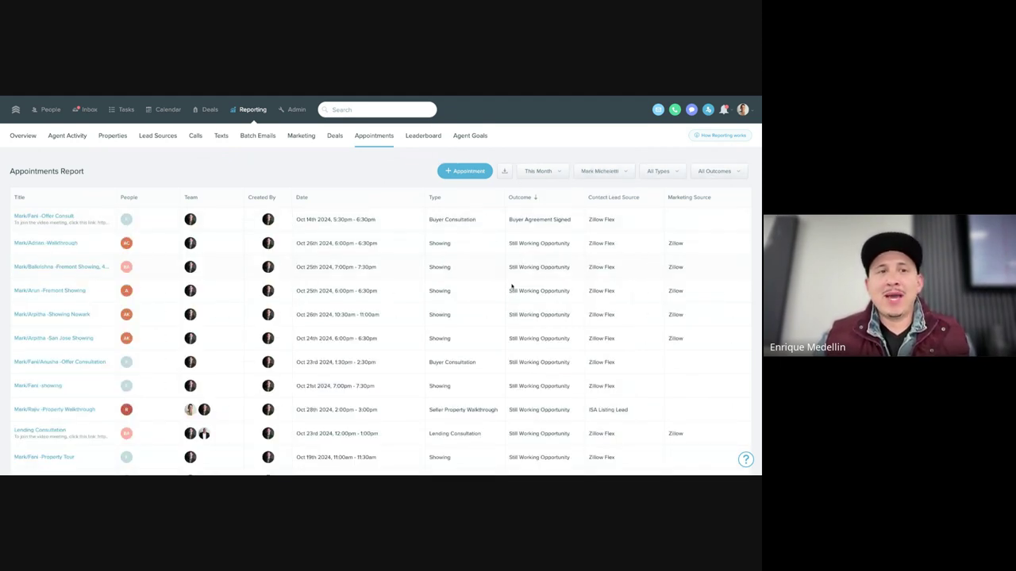
scroll(349, 371, "down", 5)
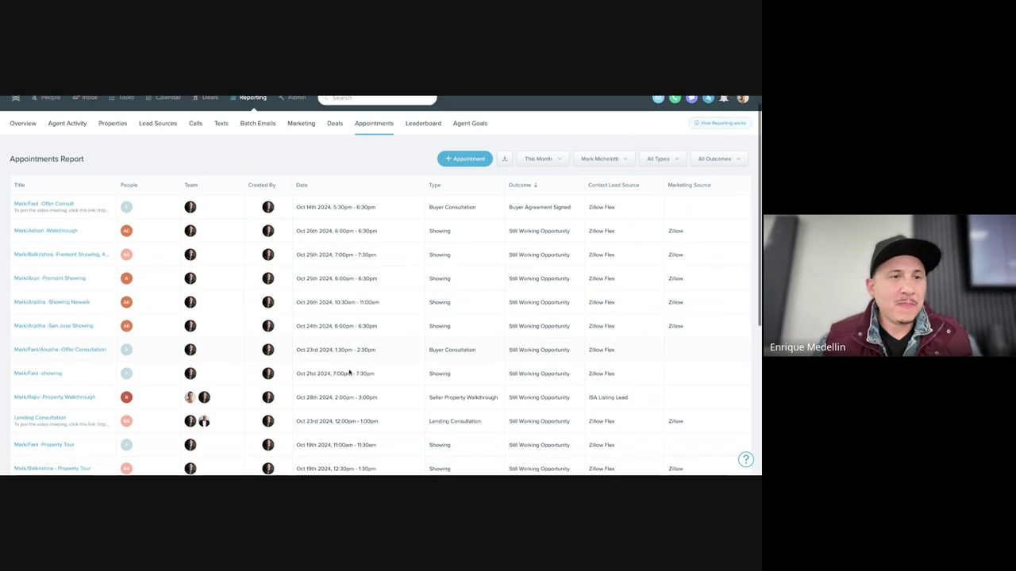
scroll(349, 371, "down", 3)
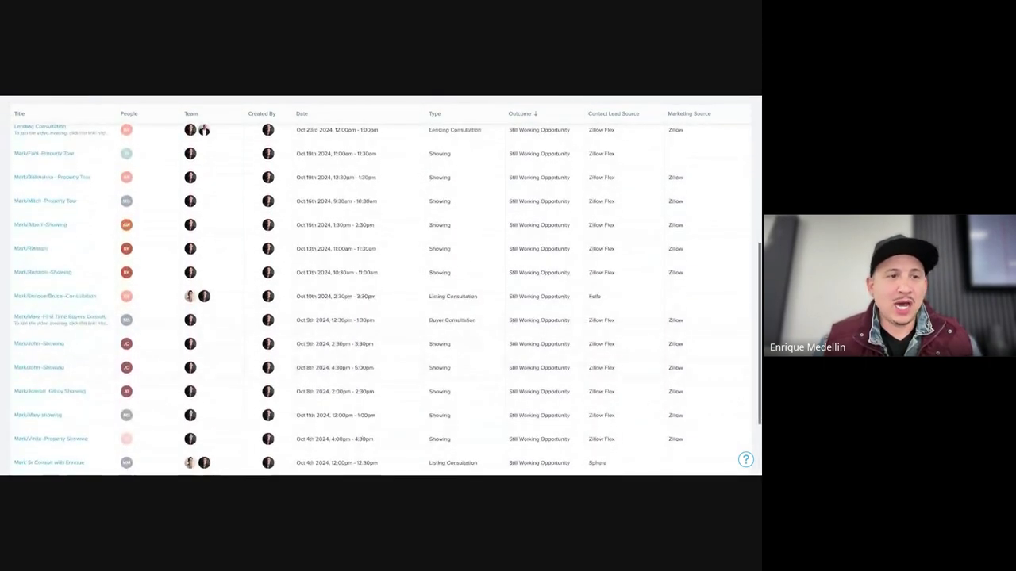
scroll(349, 372, "up", 8)
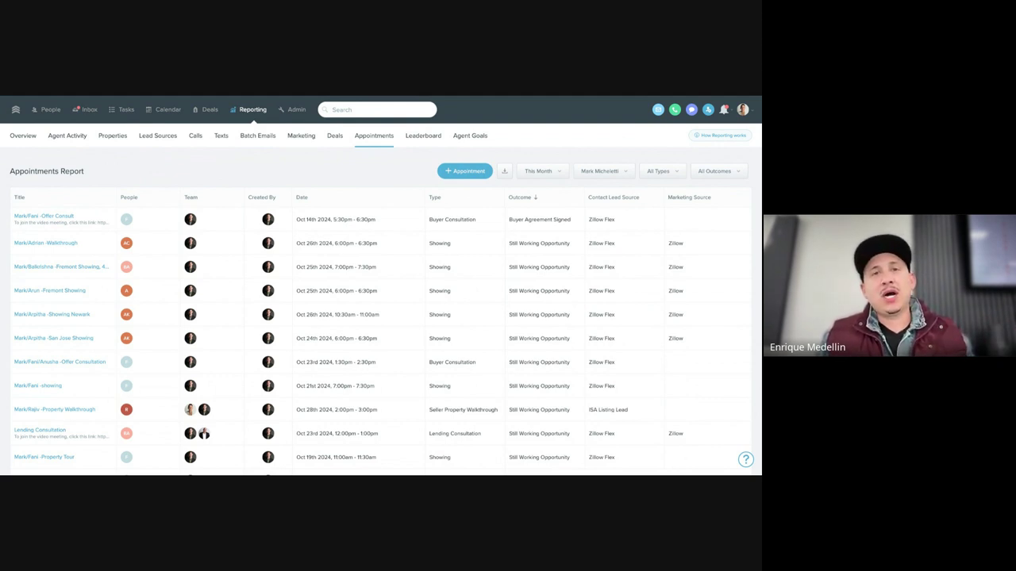
Switch back to the PRG Company CEO Scorecard, showing November lead generation totalling 405
key("alt+Tab")
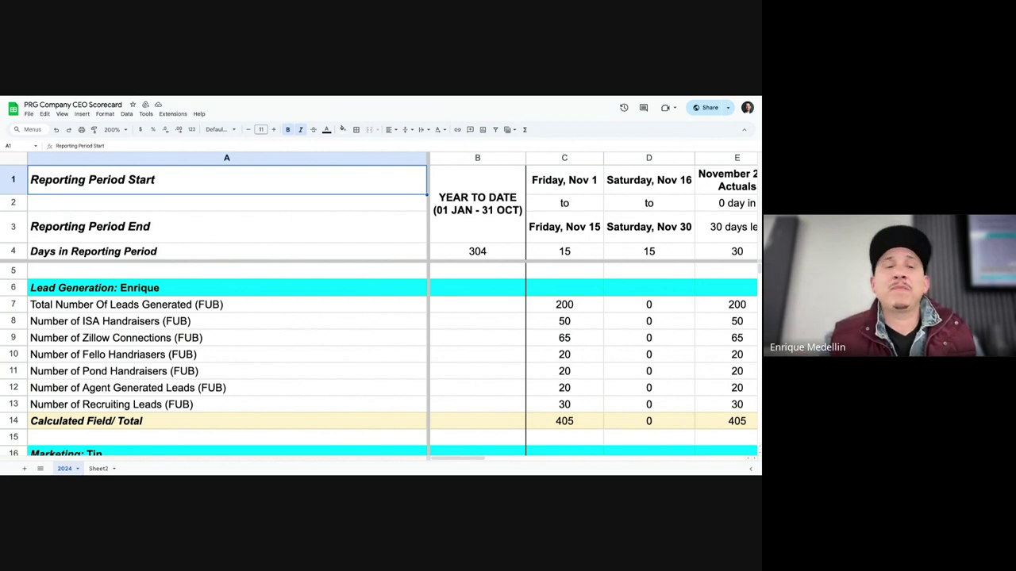
scroll(415, 325, "down", 1)
scroll(415, 326, "up", 1)
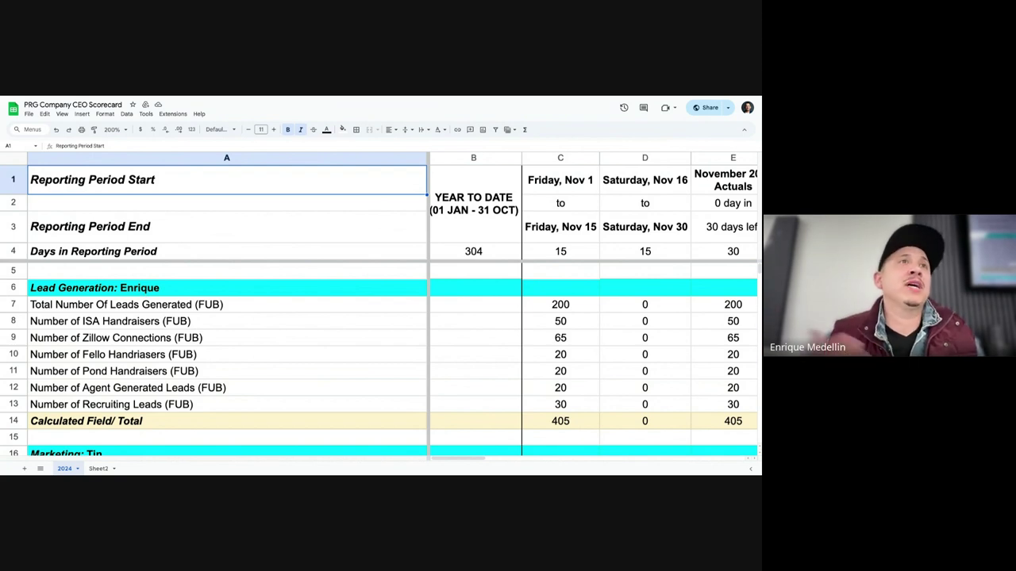
left_click(129, 306)
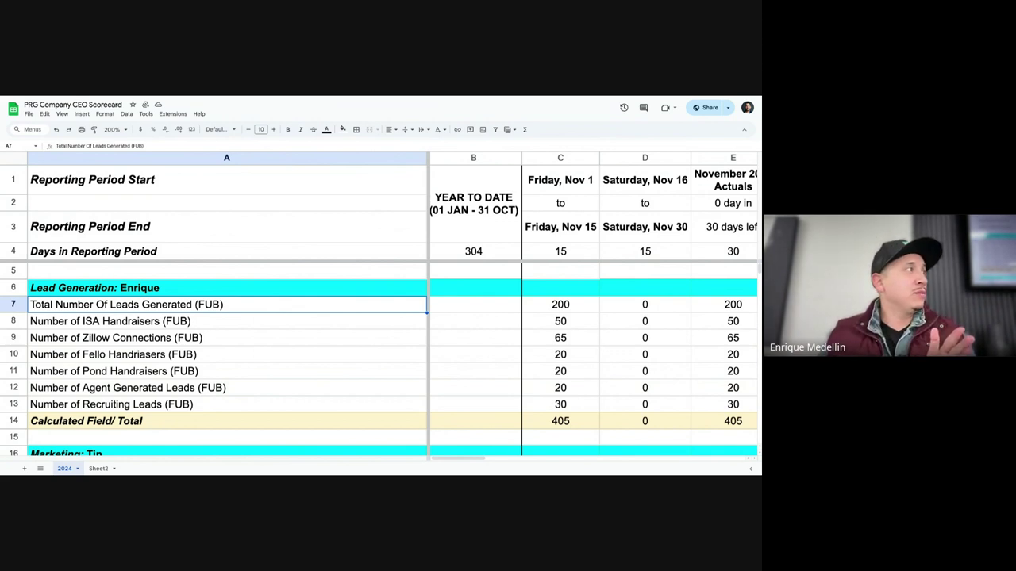
left_click(210, 320)
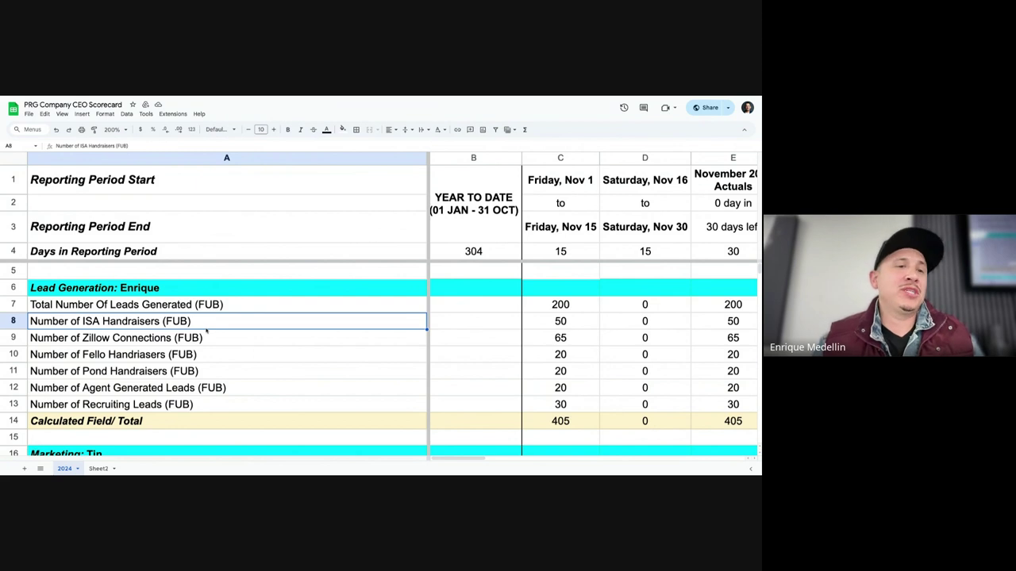
left_click(189, 341)
left_click(151, 351)
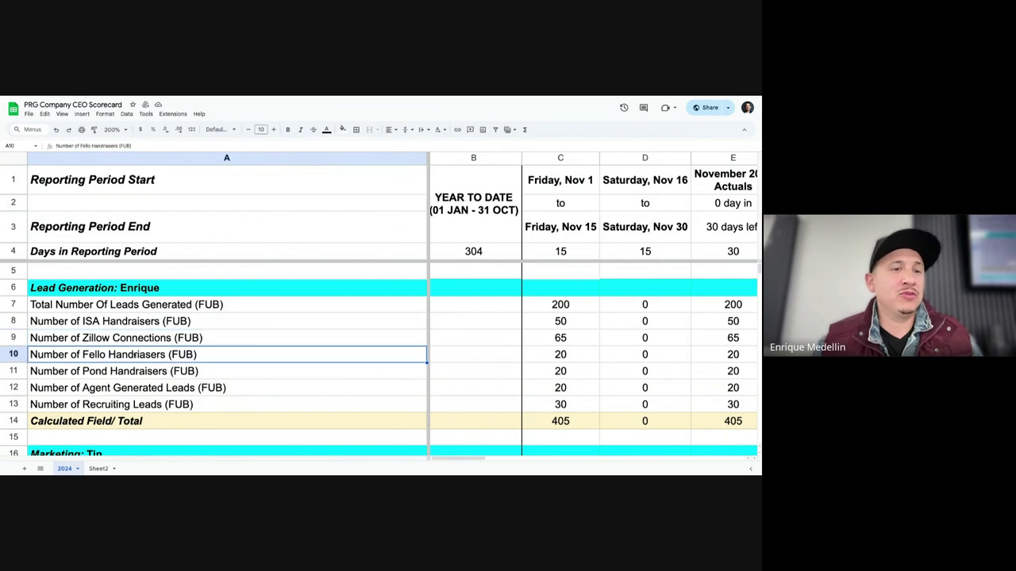
left_click(135, 375)
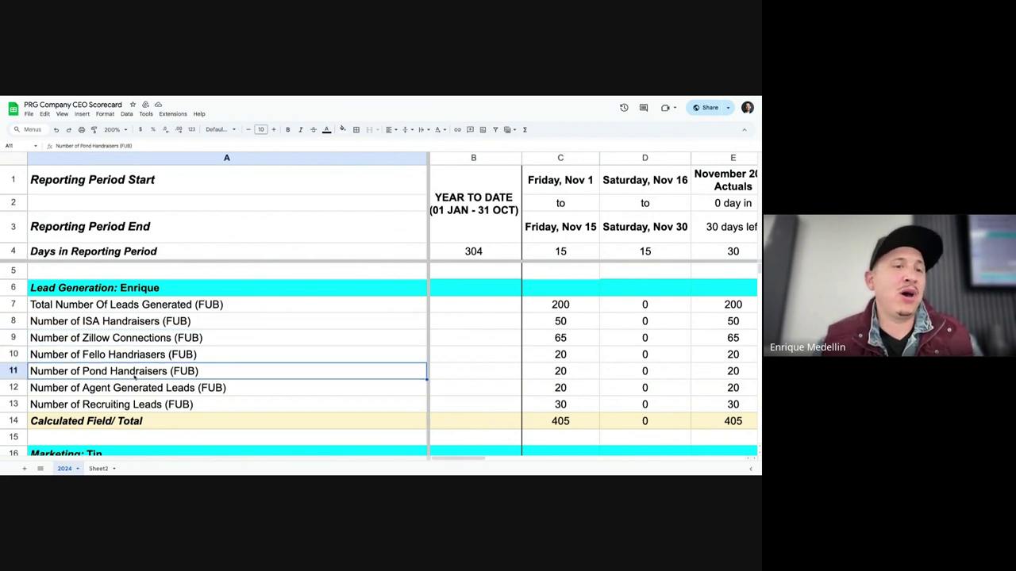
left_click(146, 395)
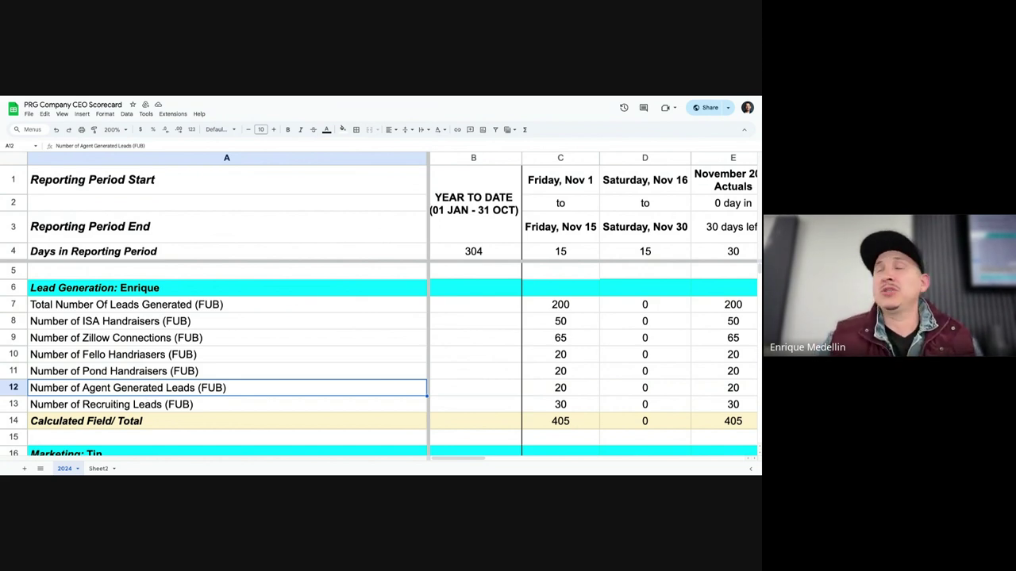
key("Down")
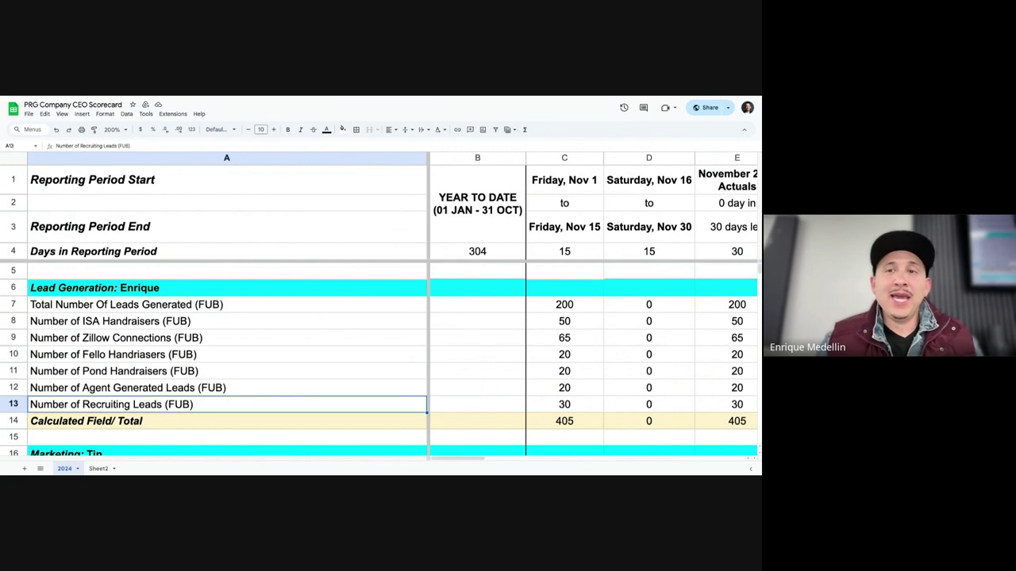
Narrow column A so Year to Date and Nov 1–15 columns fit beside the labels
scroll(576, 340, "right", 5)
scroll(576, 340, "right", 5)
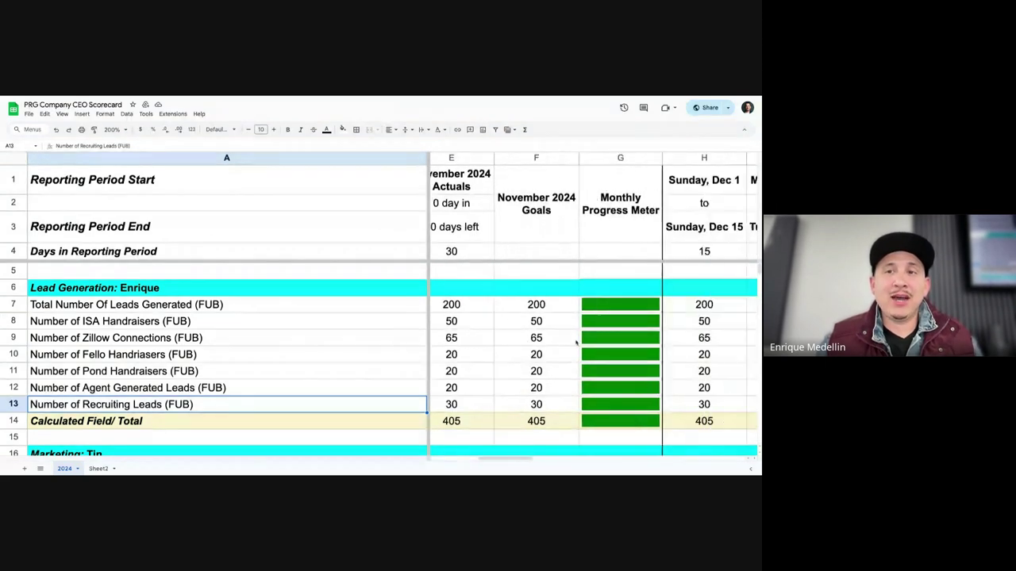
scroll(576, 341, "left", 3)
scroll(576, 340, "down", 1)
scroll(594, 340, "left", 2)
scroll(593, 340, "up", 1)
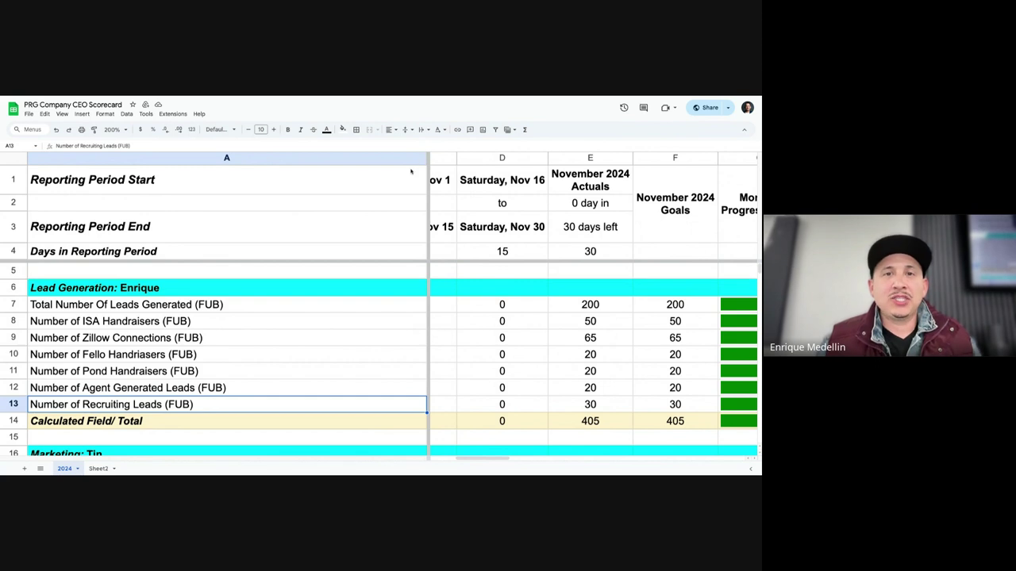
scroll(411, 169, "left", 1)
left_click_drag(427, 159, 292, 159)
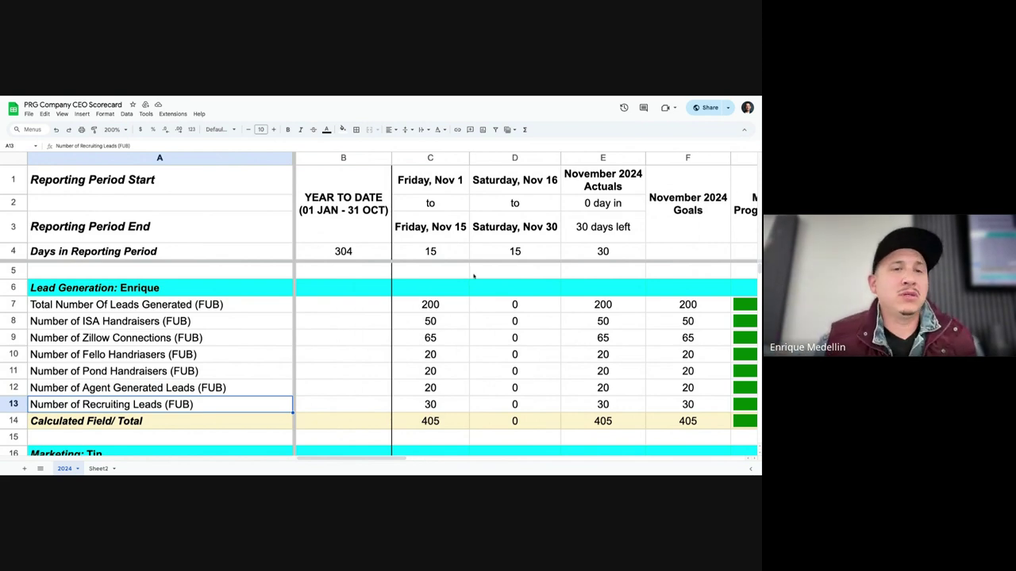
scroll(396, 355, "down", 3)
scroll(396, 355, "up", 3)
scroll(397, 356, "down", 3)
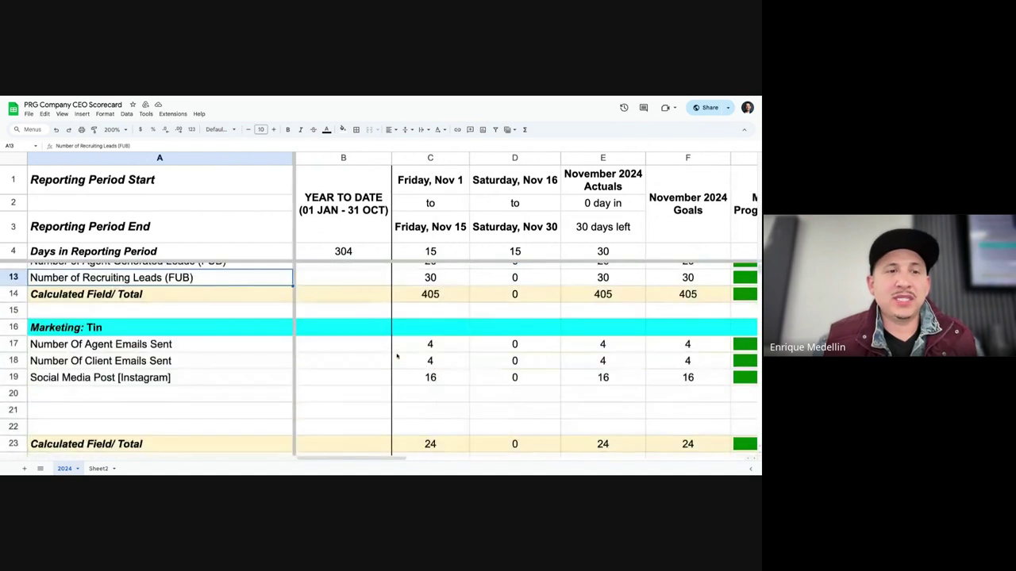
scroll(397, 355, "down", 2)
scroll(397, 355, "up", 2)
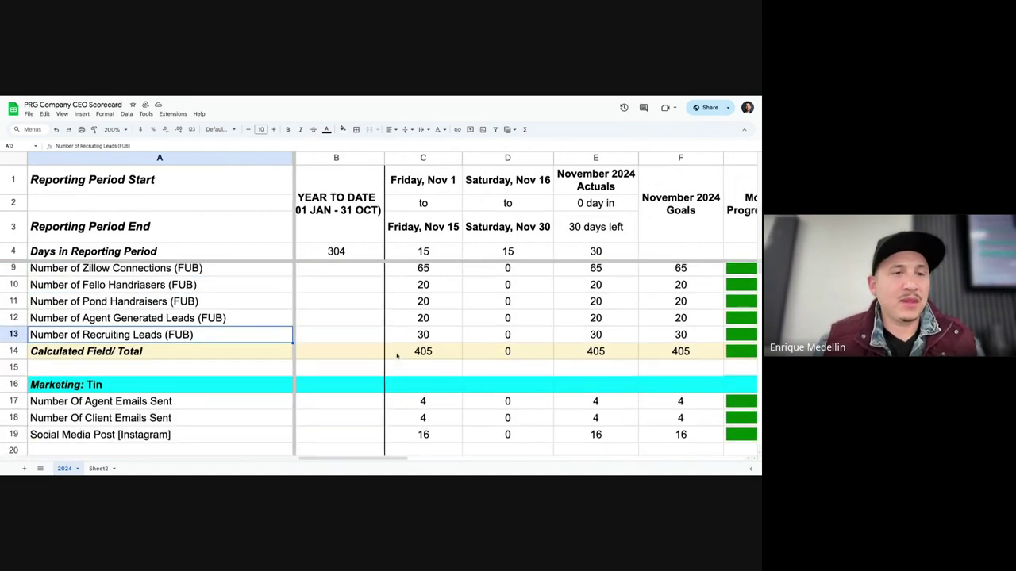
scroll(397, 355, "down", 2)
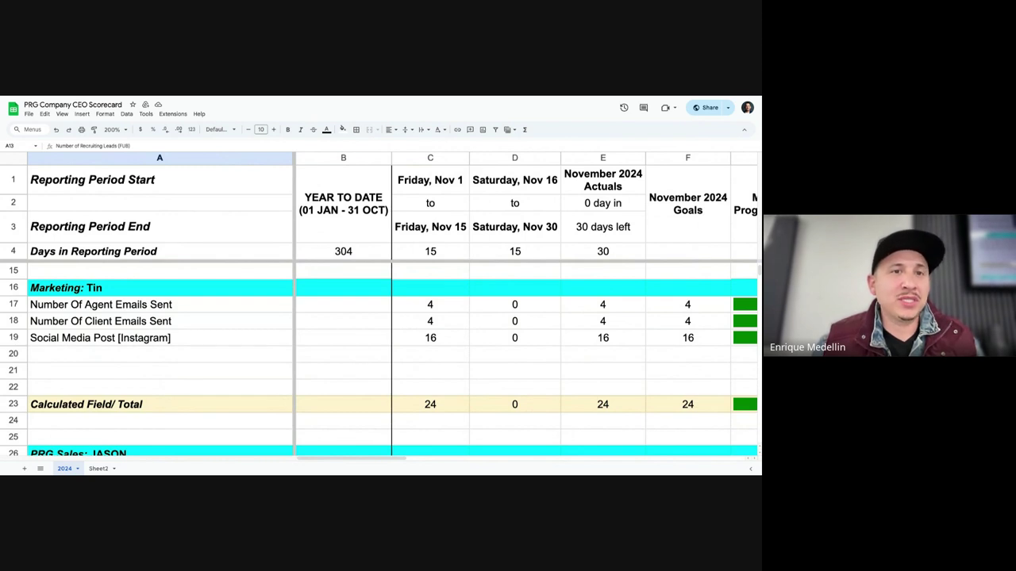
scroll(131, 317, "up", 1)
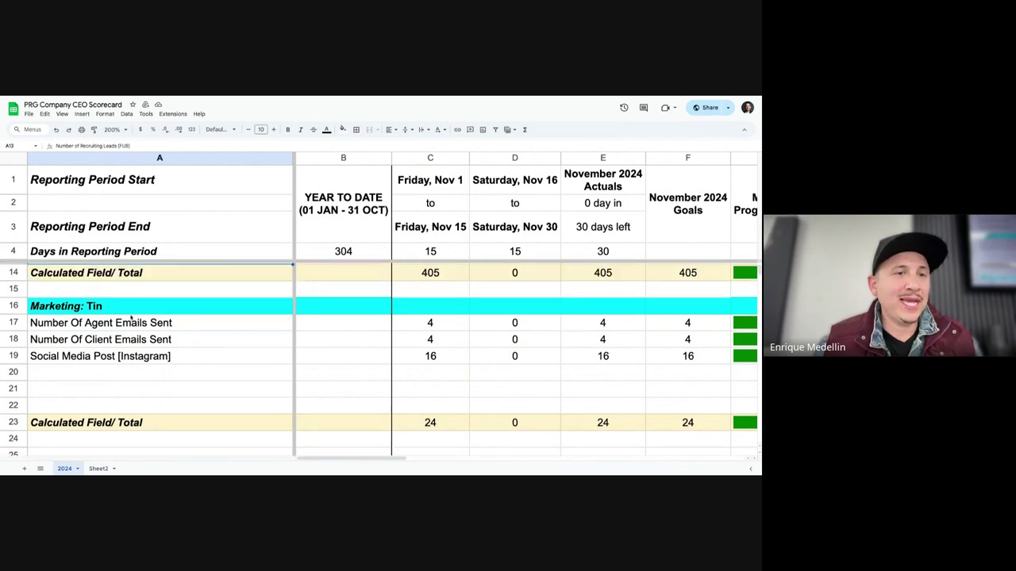
scroll(131, 318, "down", 1)
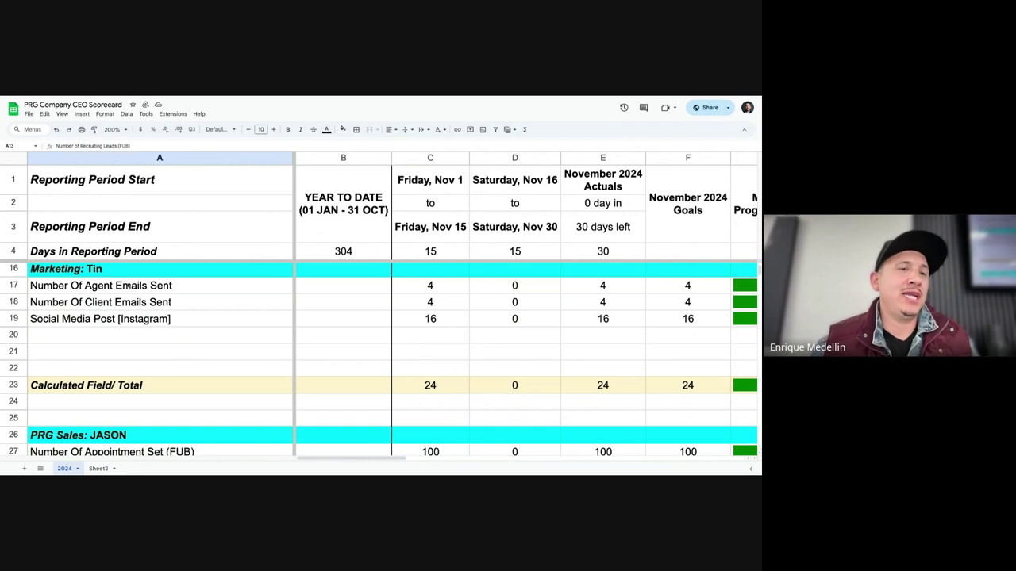
left_click(128, 286)
left_click(123, 303)
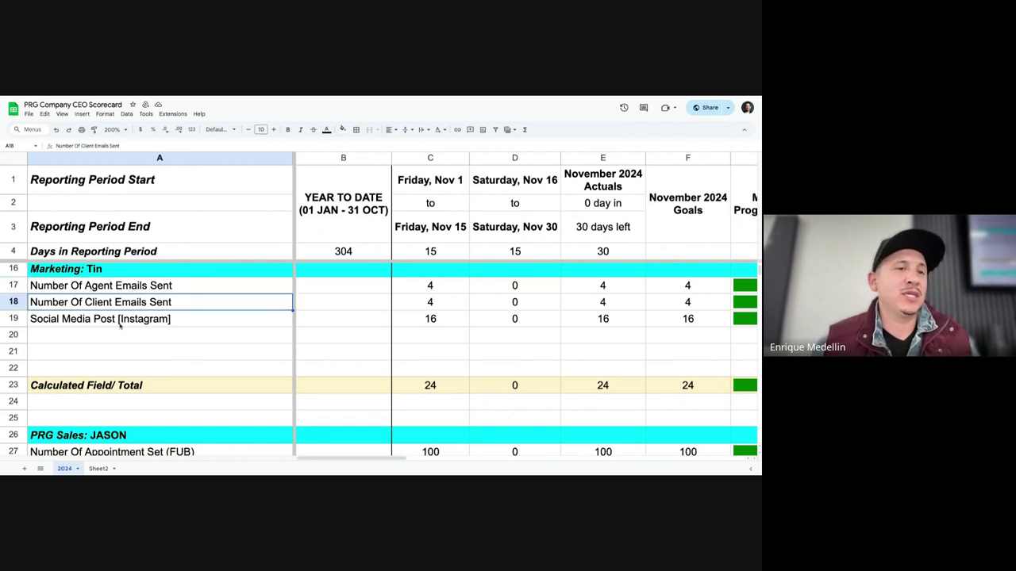
left_click(120, 321)
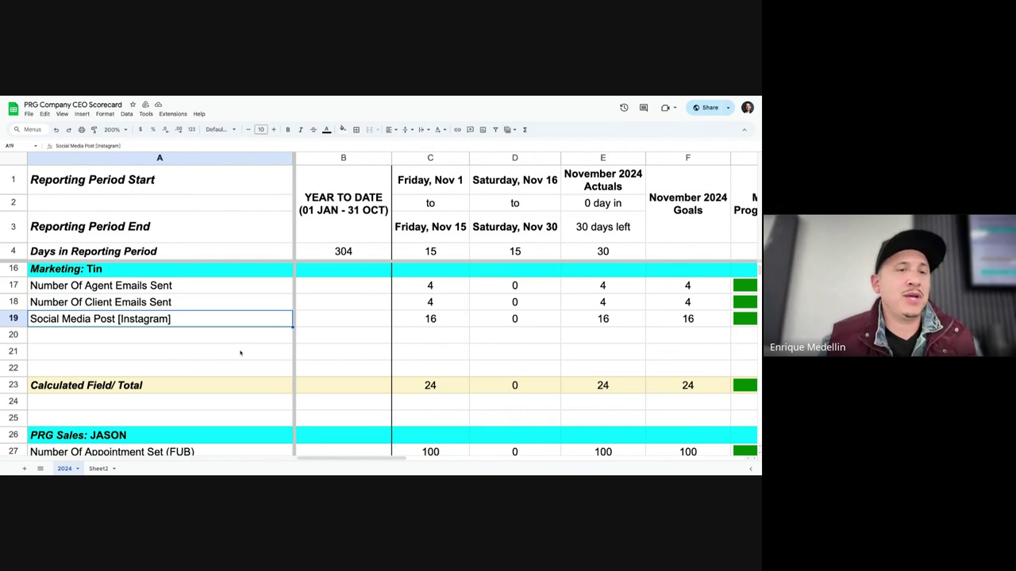
scroll(241, 351, "down", 5)
scroll(240, 353, "up", 3)
scroll(241, 352, "down", 2)
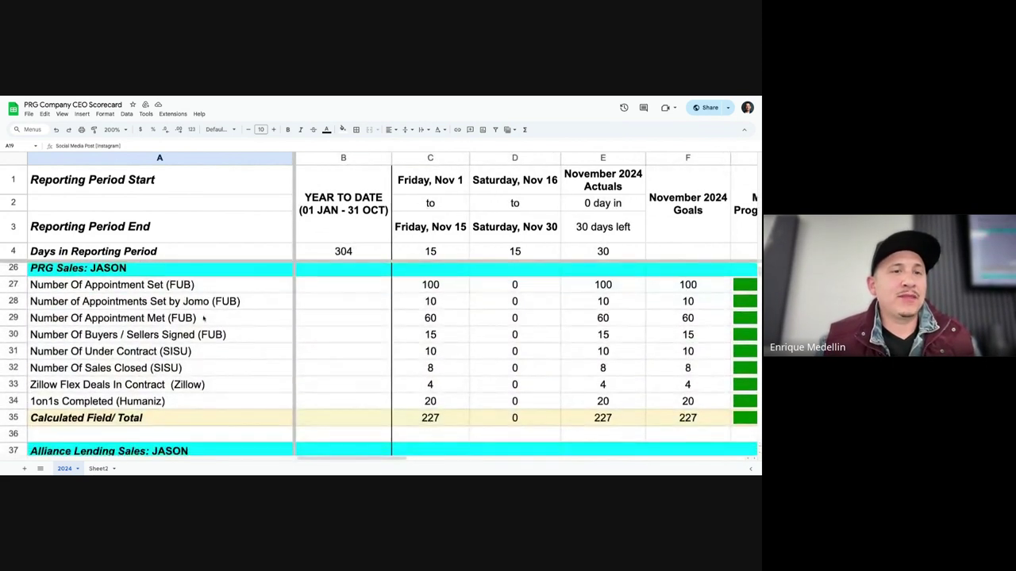
left_click(146, 288)
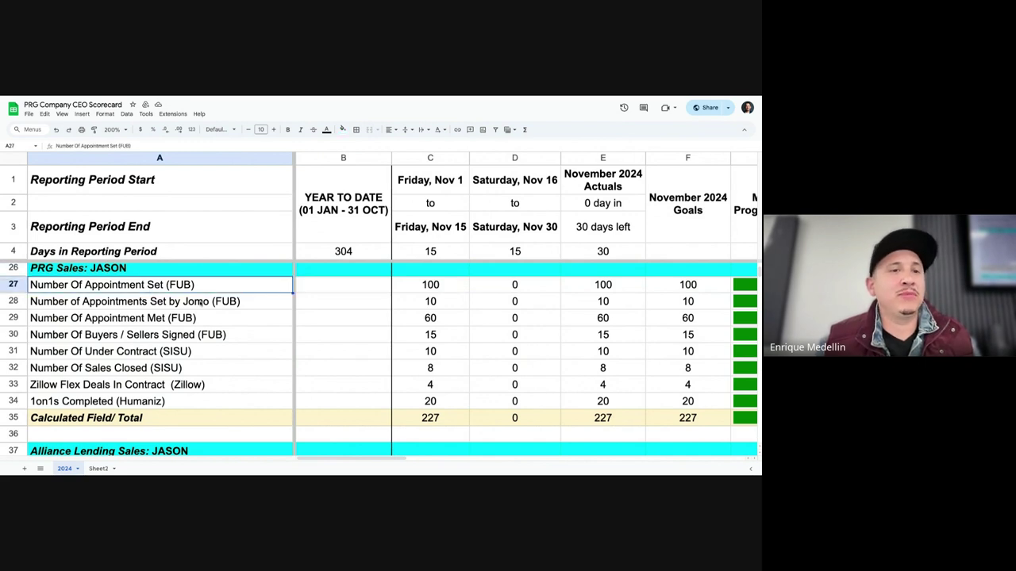
left_click(146, 301)
left_click(147, 317)
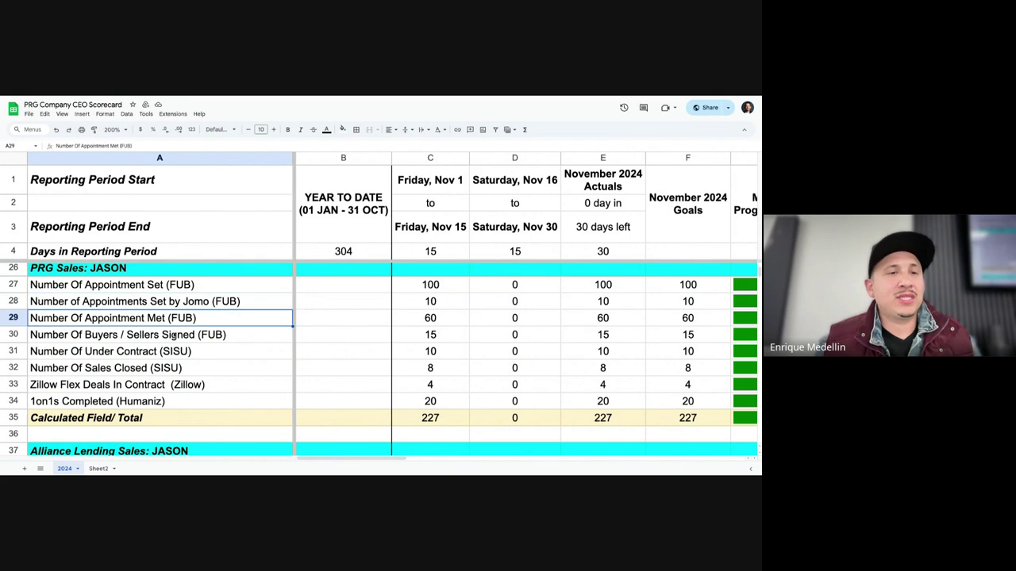
key("Down")
key("Down")
left_click(141, 371)
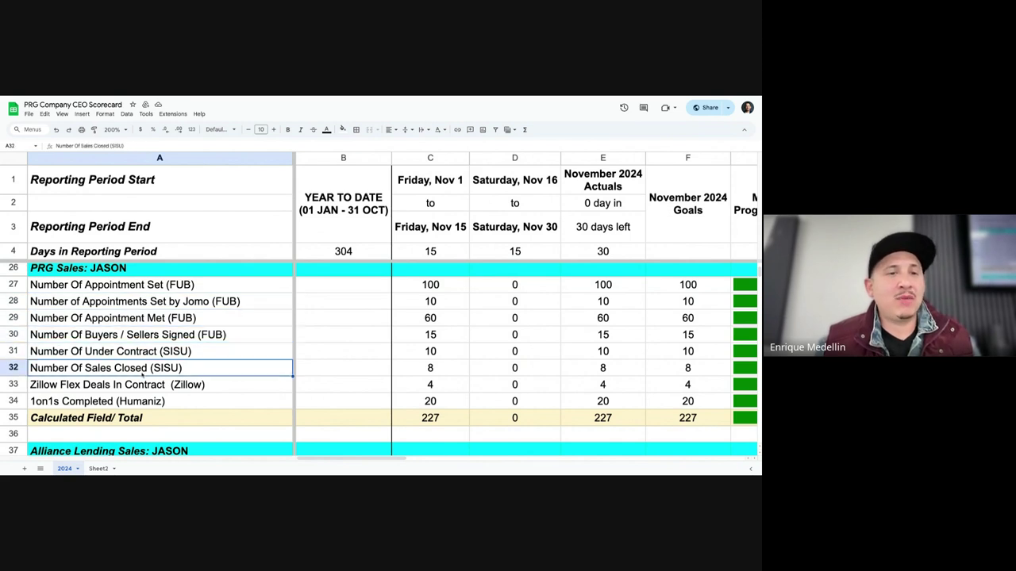
left_click(161, 387)
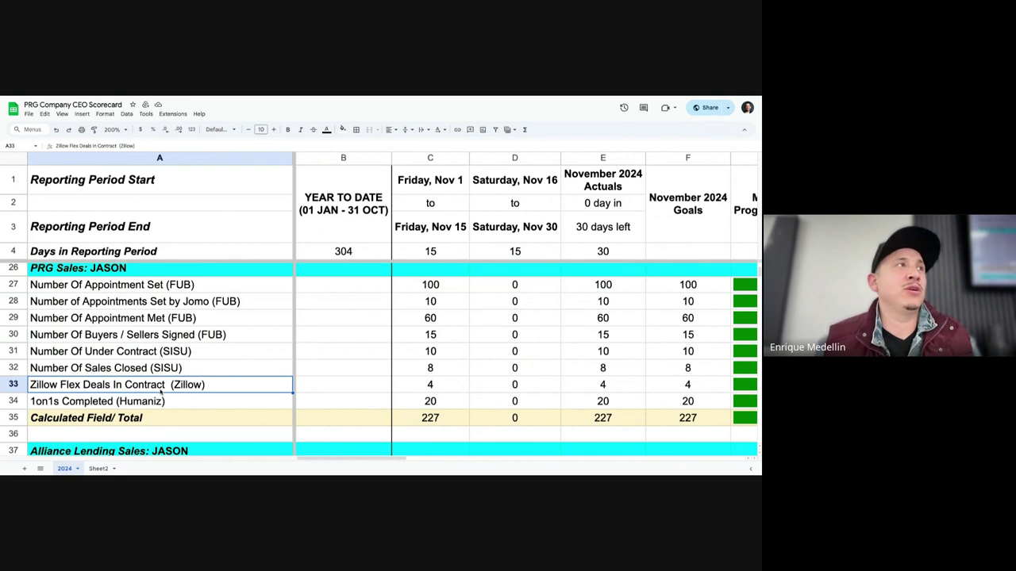
scroll(137, 325, "down", 3)
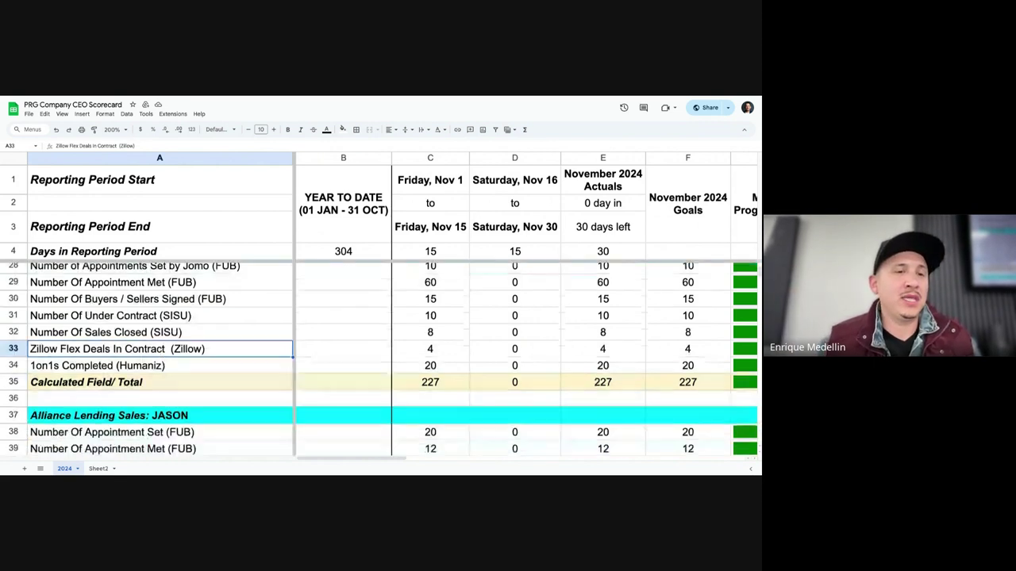
left_click(137, 324)
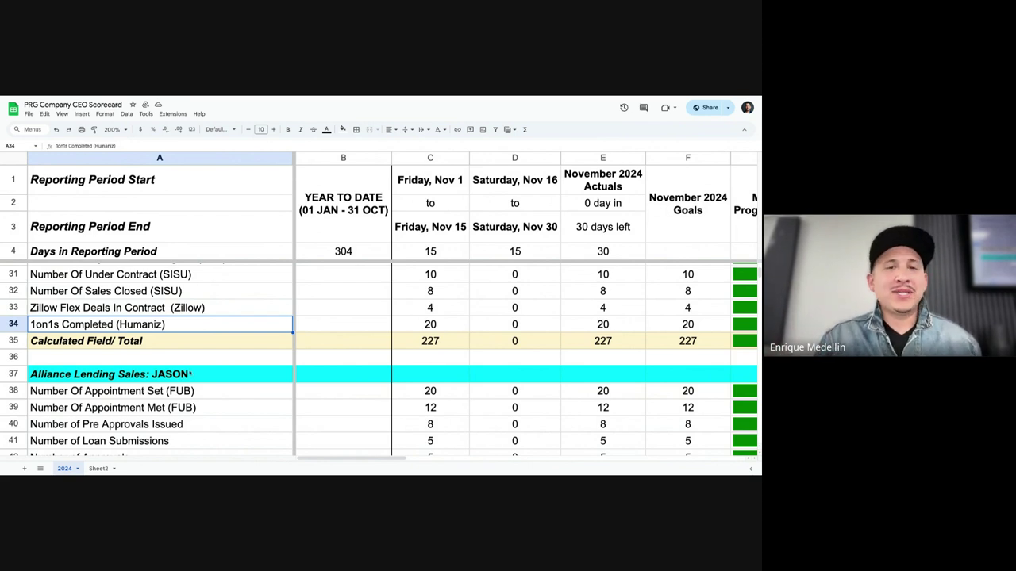
scroll(199, 360, "down", 1)
scroll(198, 360, "down", 5)
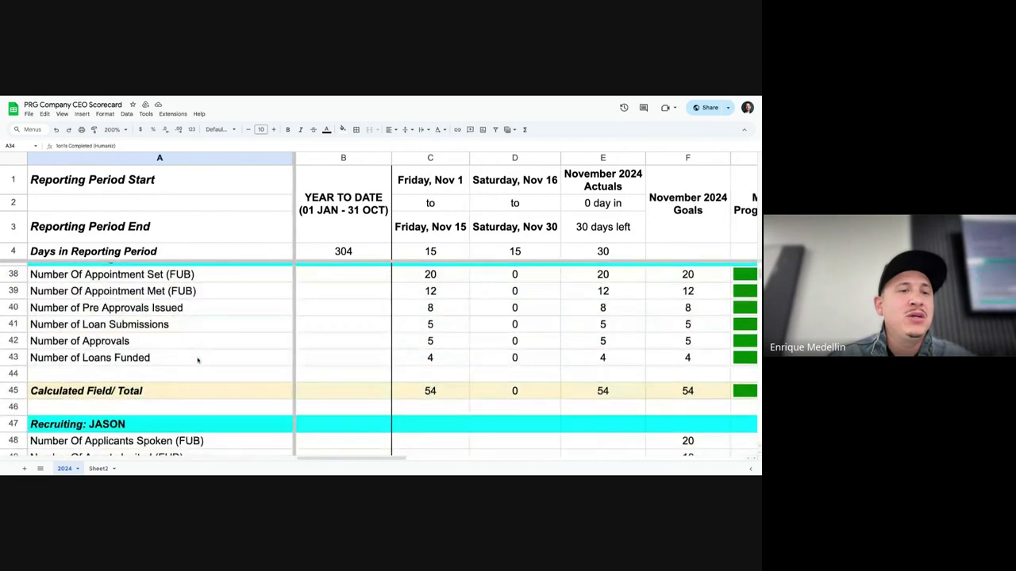
scroll(199, 359, "up", 2)
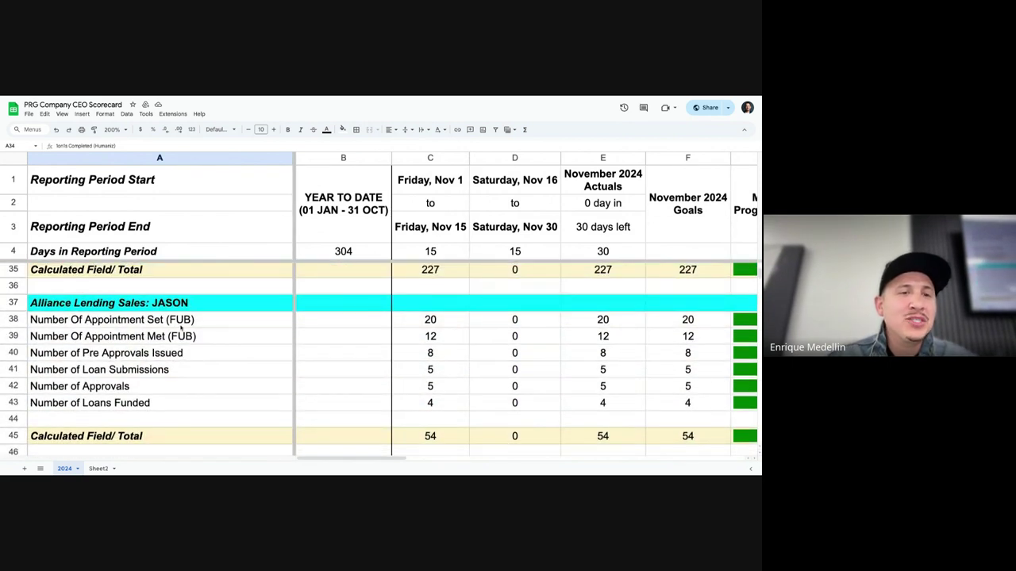
scroll(165, 365, "down", 2)
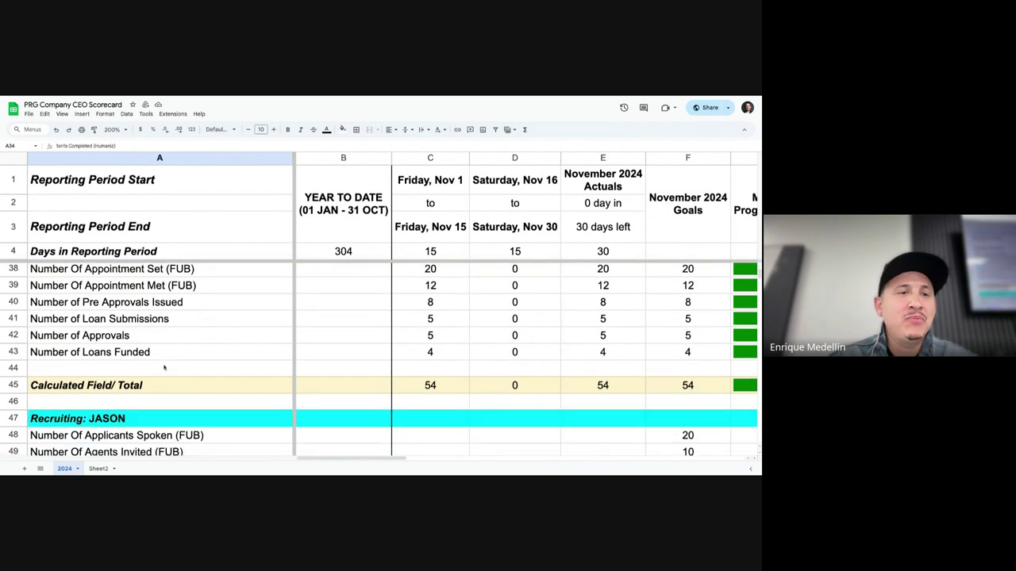
scroll(127, 355, "down", 5)
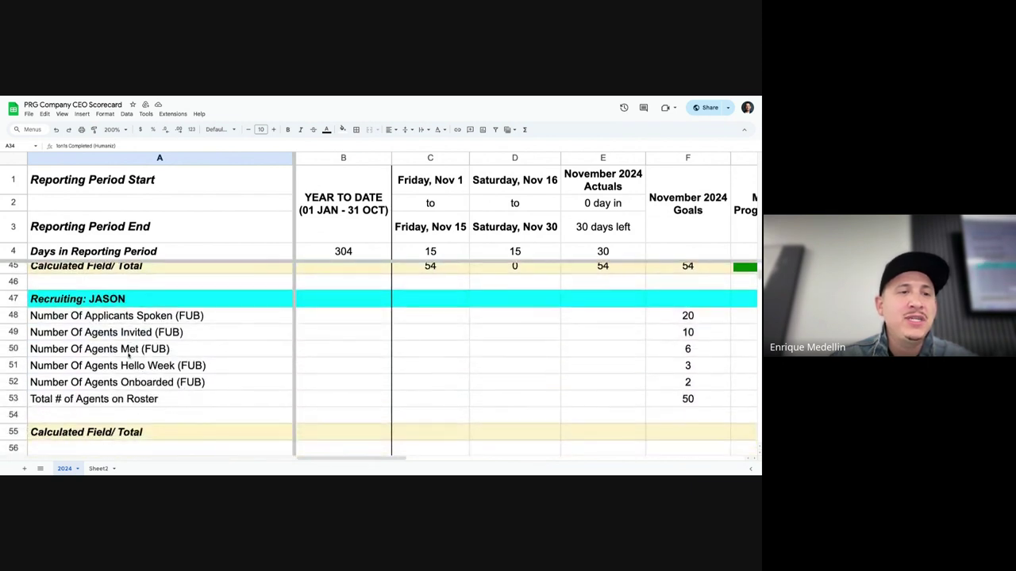
left_click(148, 316)
left_click(142, 333)
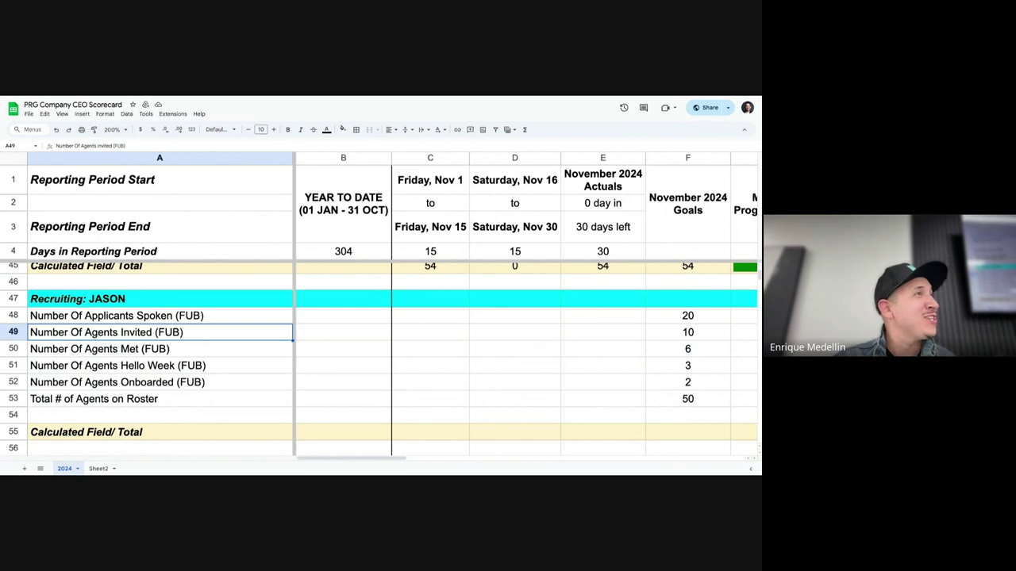
scroll(167, 368, "down", 3)
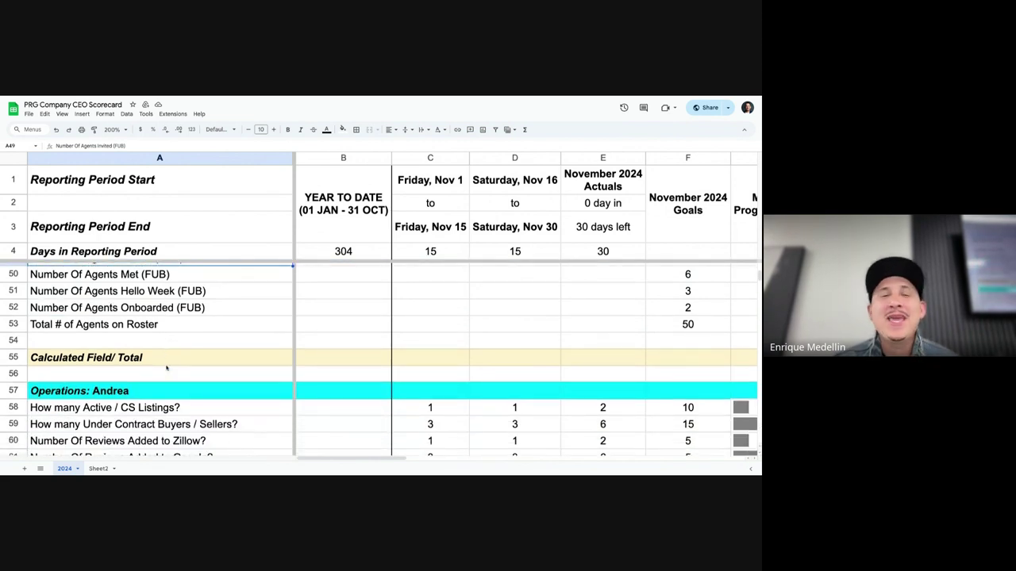
left_click(176, 327)
left_click(376, 340)
left_click(365, 310)
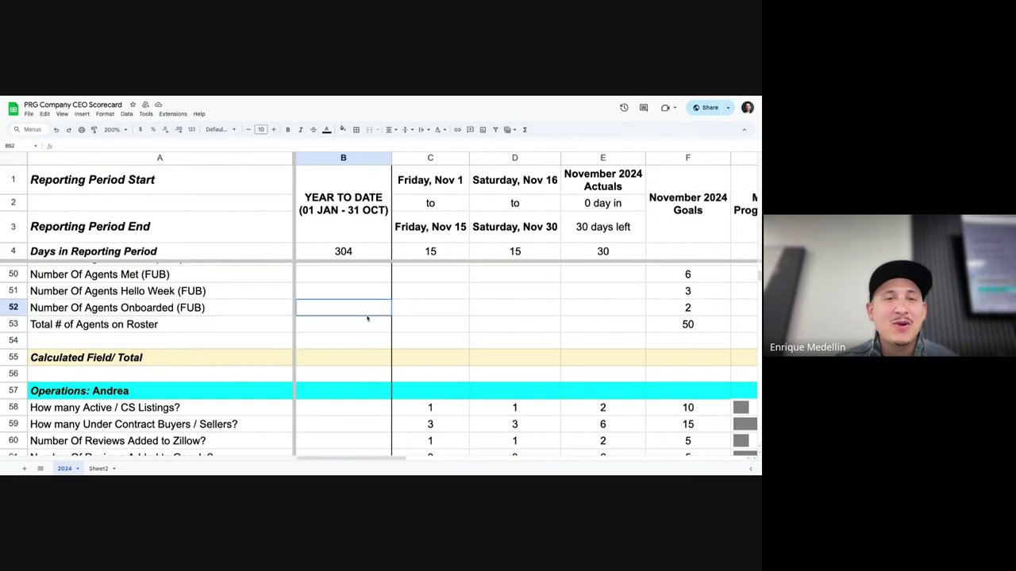
left_click(362, 330)
scroll(362, 373, "down", 15)
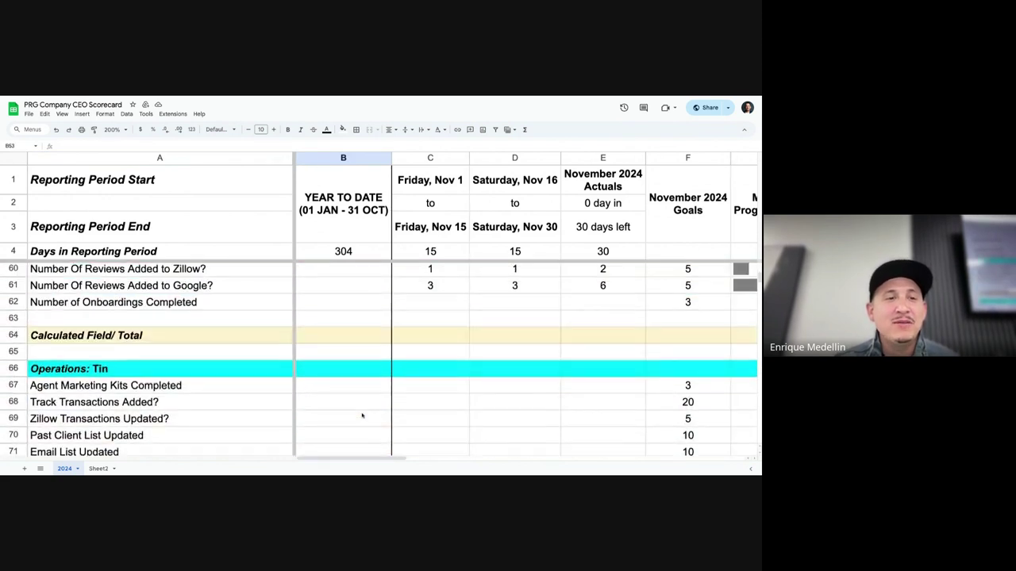
scroll(362, 416, "down", 6)
scroll(362, 415, "up", 15)
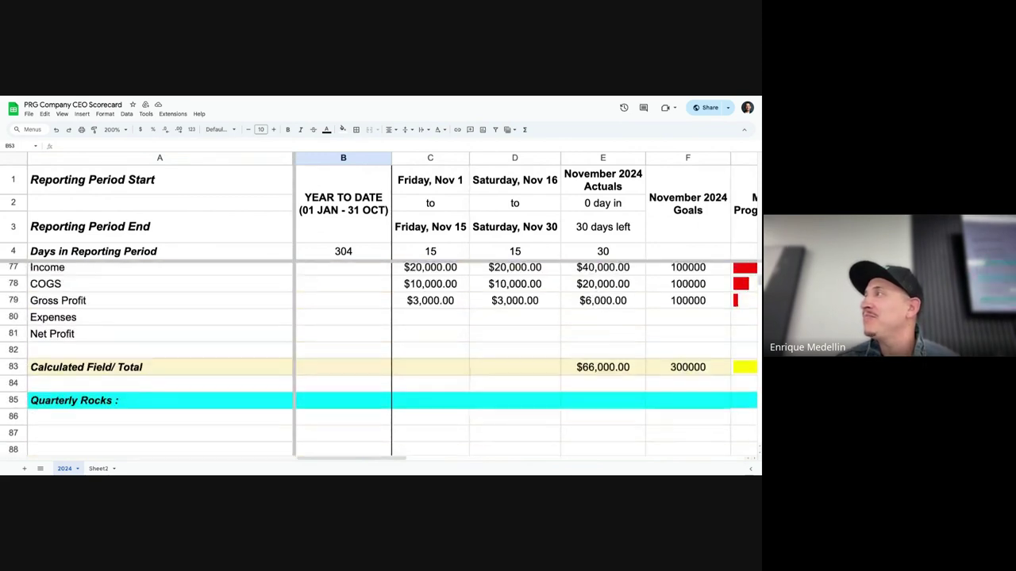
scroll(381, 359, "up", 18)
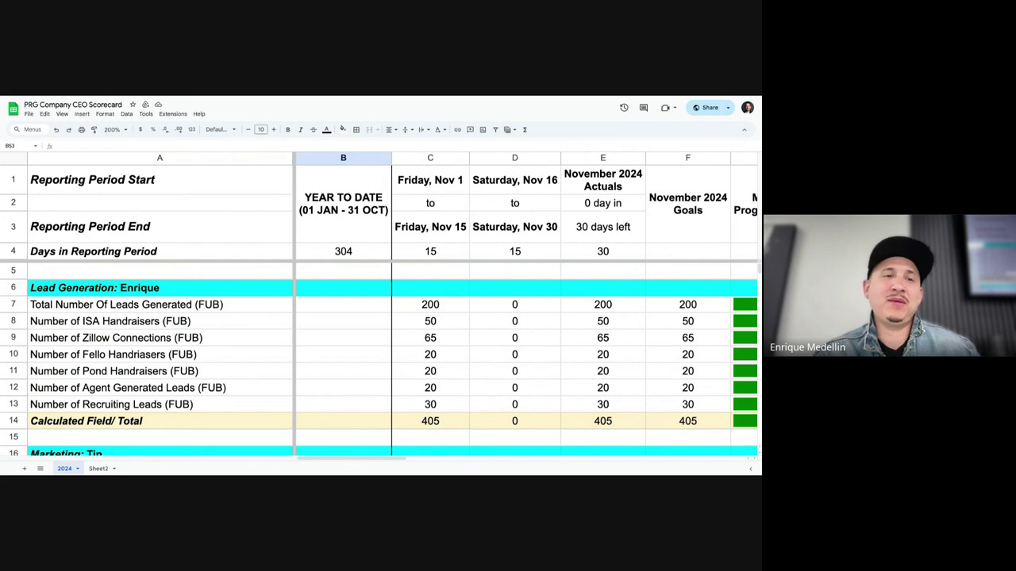
Scroll past Marketing, Operations, Finances and Quarterly Rocks to the EXP Rev Share / Stock section
scroll(304, 351, "down", 3)
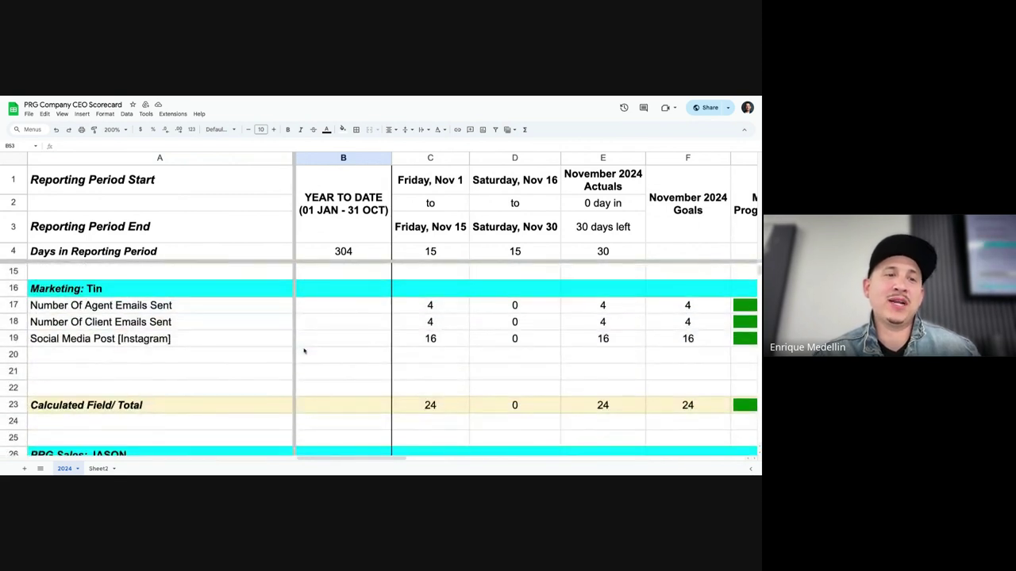
scroll(304, 352, "down", 6)
scroll(381, 357, "down", 7)
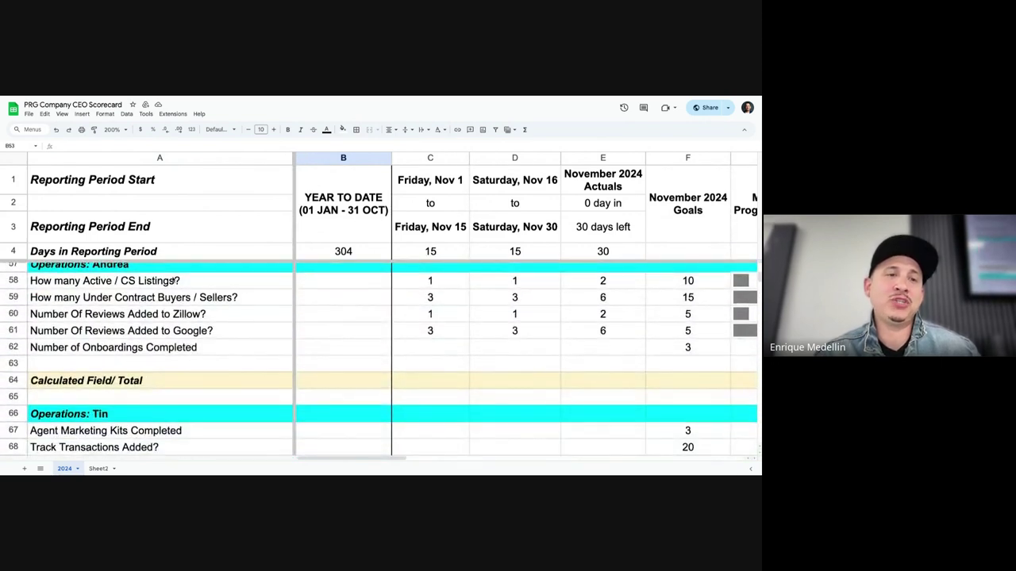
scroll(250, 373, "down", 5)
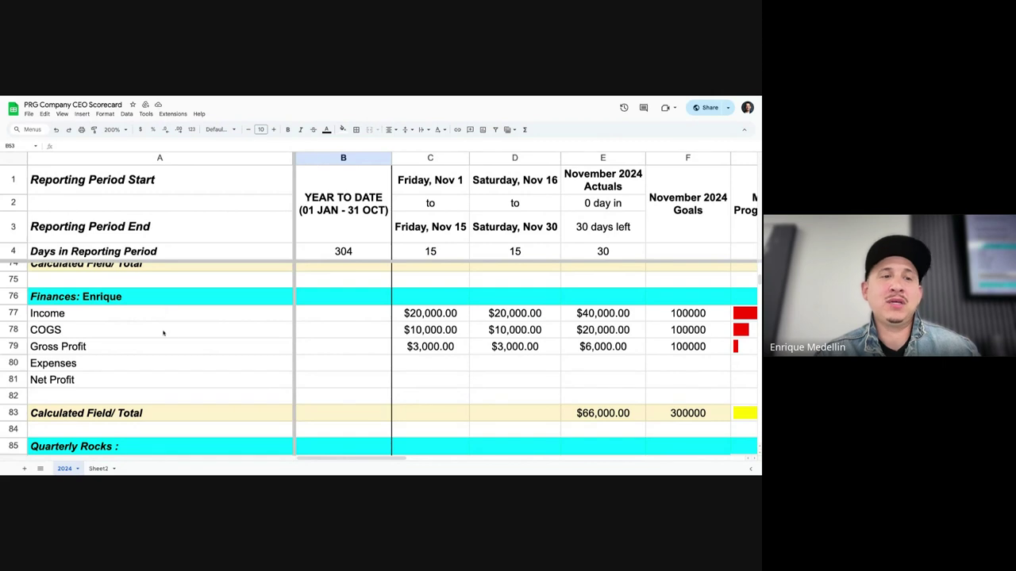
scroll(168, 363, "down", 2)
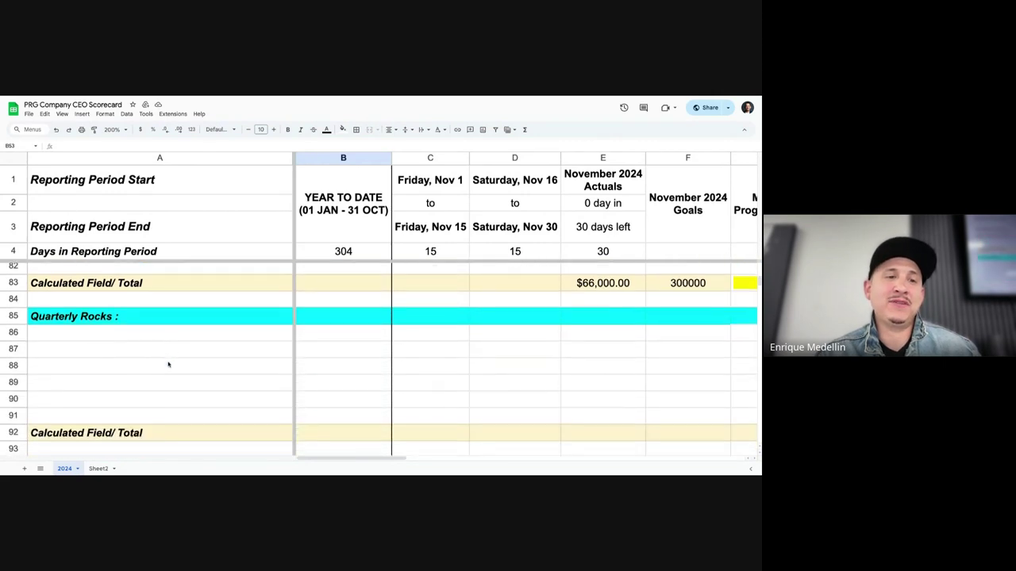
scroll(178, 388, "down", 4)
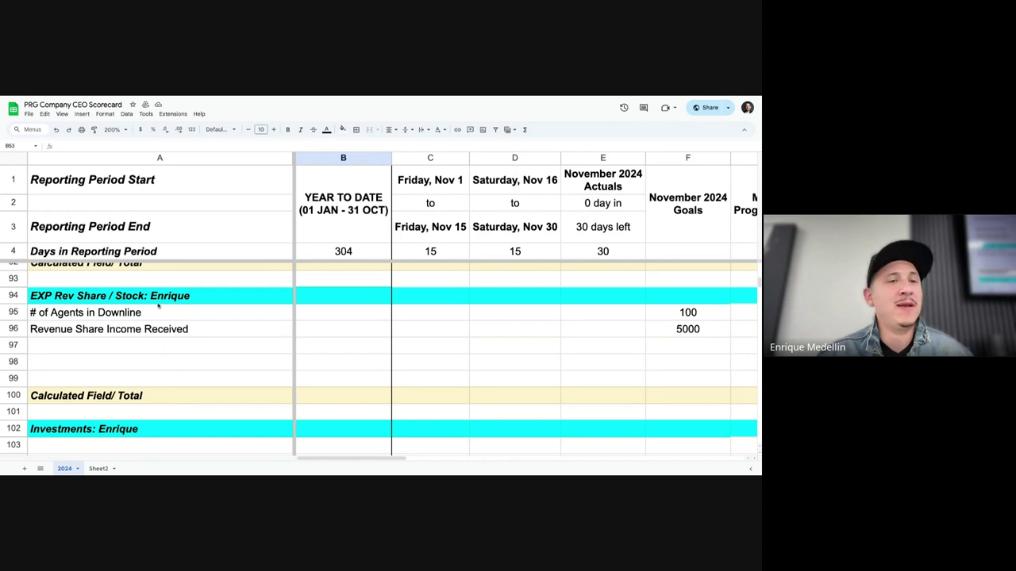
Check the Revenue Share Income Received row, then switch to the PRG Agent Scorecard
left_click(320, 325)
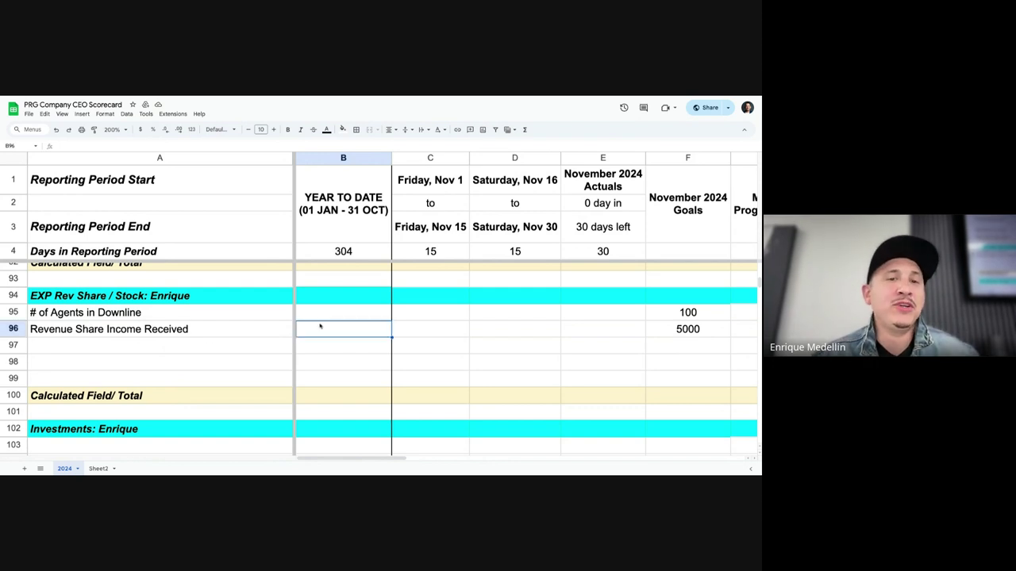
left_click(235, 326)
scroll(346, 328, "down", 5)
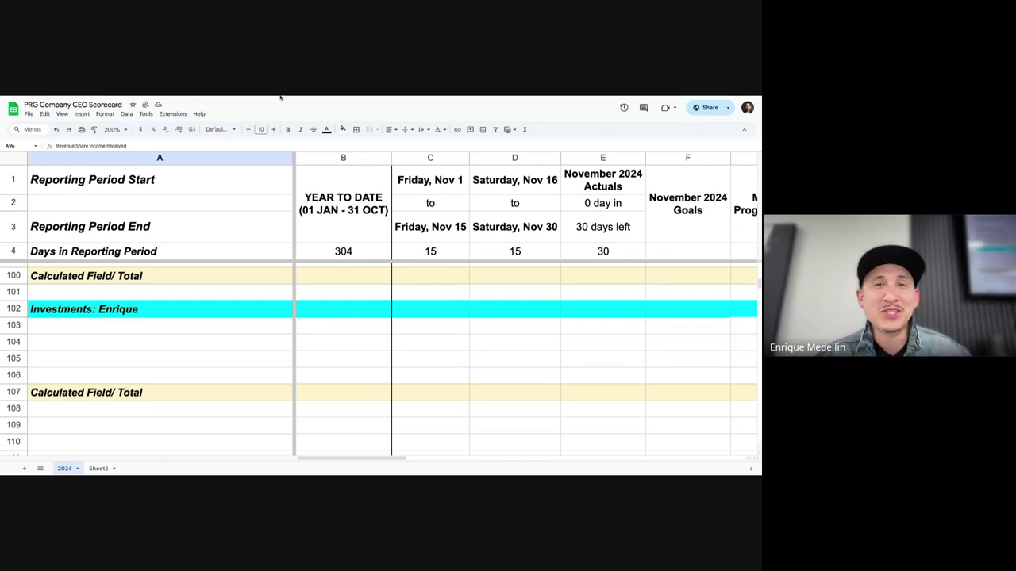
key("ctrl+Tab")
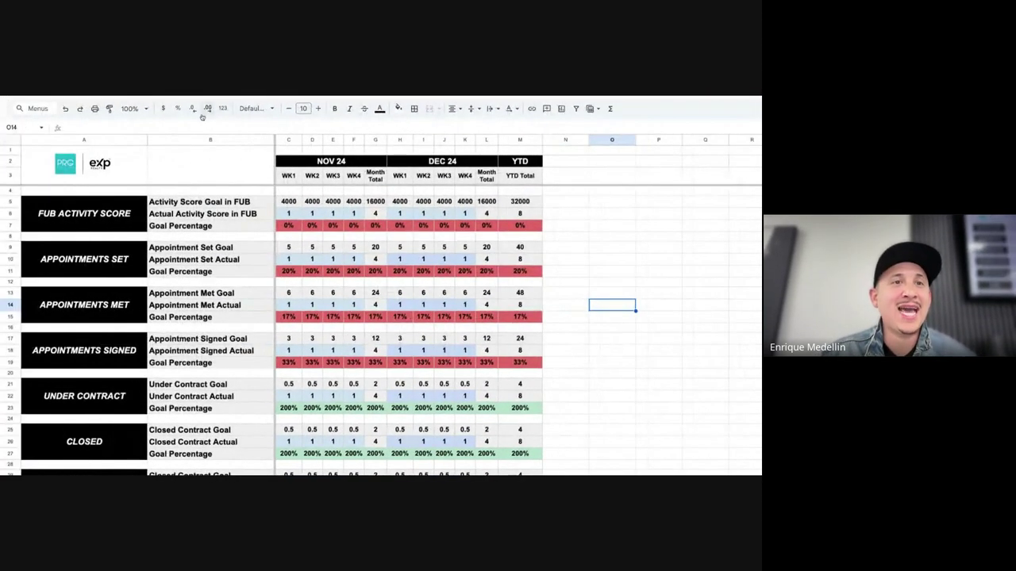
Zoom the PRG Agent Scorecard to 150%, then open a fresh Chrome new-tab page
left_click(146, 109)
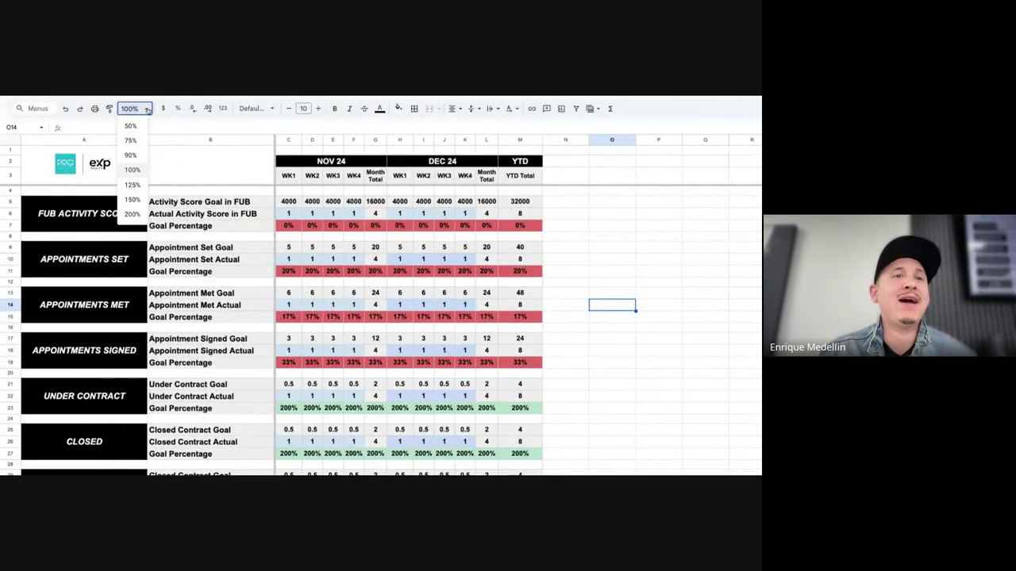
left_click(131, 205)
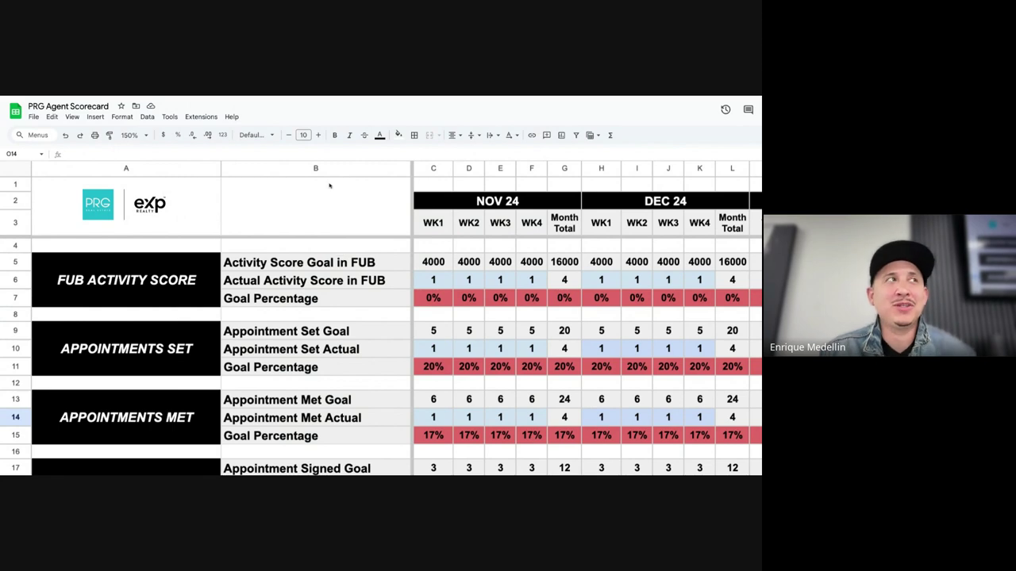
scroll(449, 246, "right", 2)
scroll(456, 262, "left", 2)
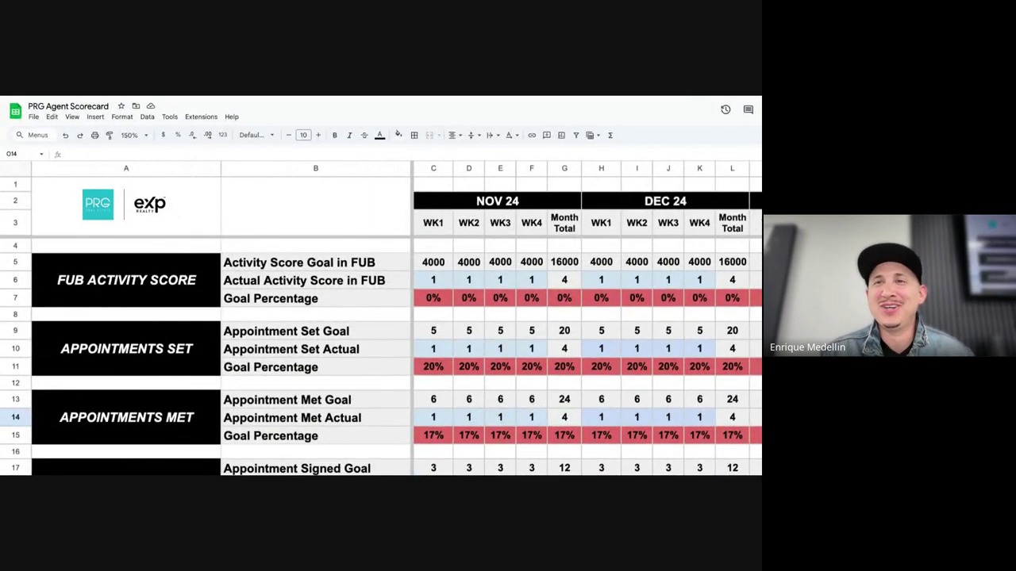
key("ctrl+t")
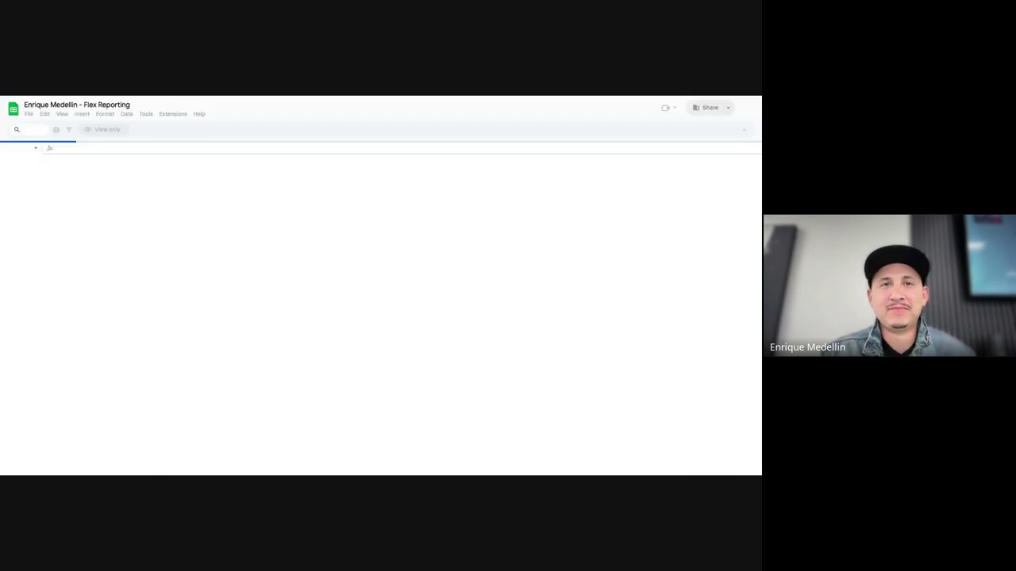
Open the Flex Reporting spreadsheet from the From your Drive card
left_click(517, 94)
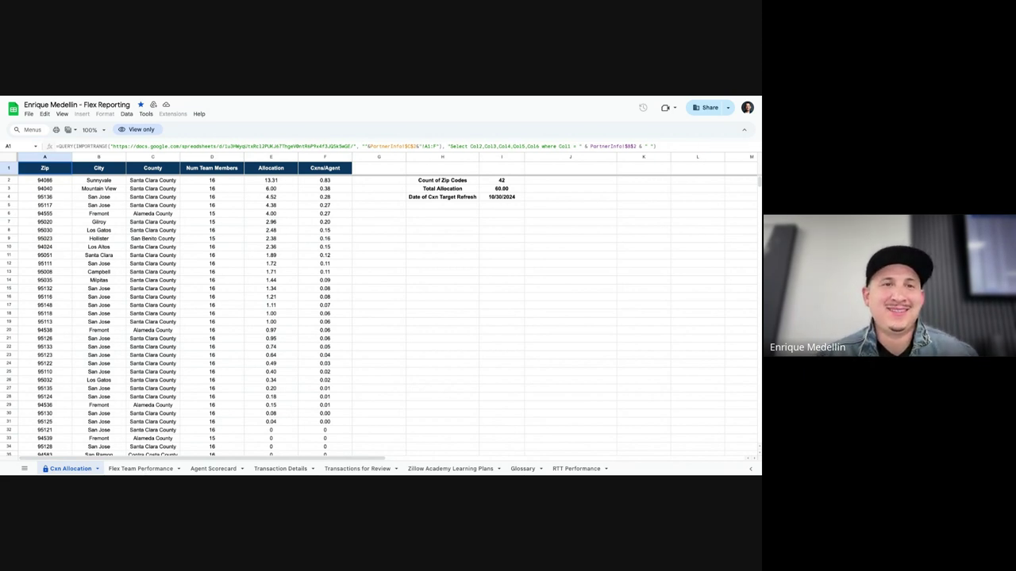
Look over the Flex Team Performance sheet, then go back to the PRG Agent Scorecard
left_click(140, 468)
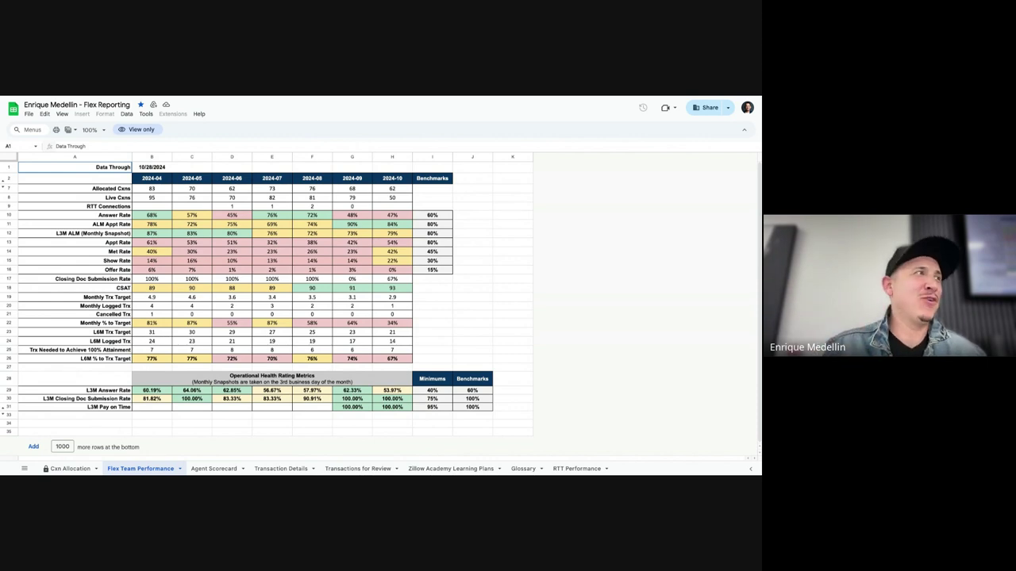
left_click(424, 95)
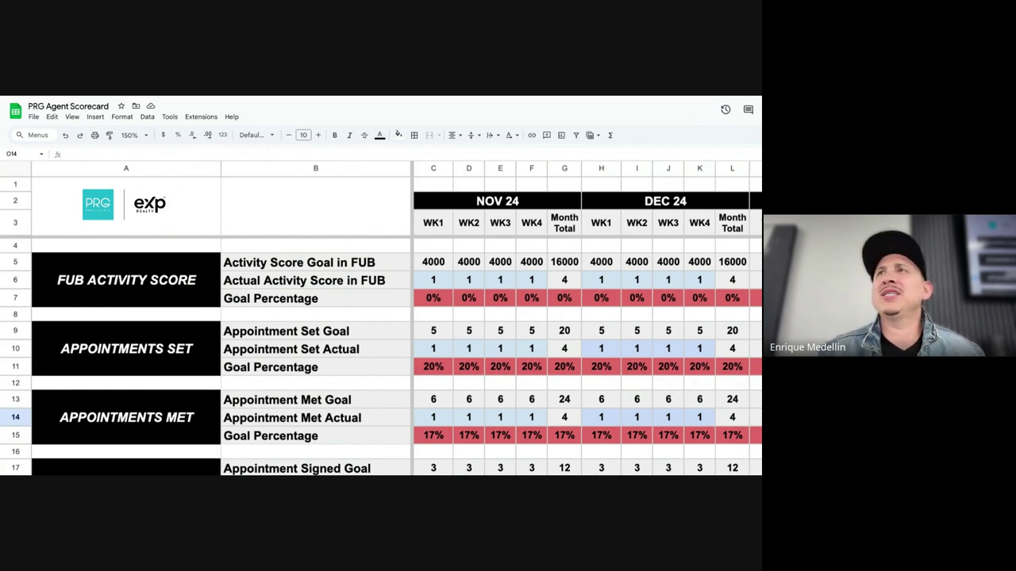
Select the FUB ACTIVITY SCORE label, then switch to the Follow Up Boss Appointments Report
scroll(448, 330, "down", 2)
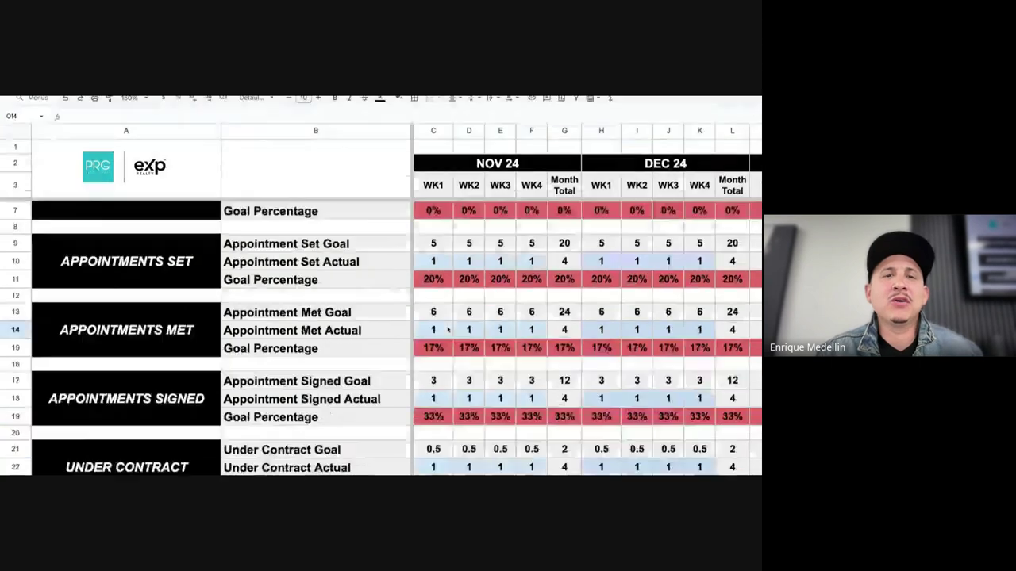
scroll(447, 329, "up", 2)
scroll(448, 330, "right", 1)
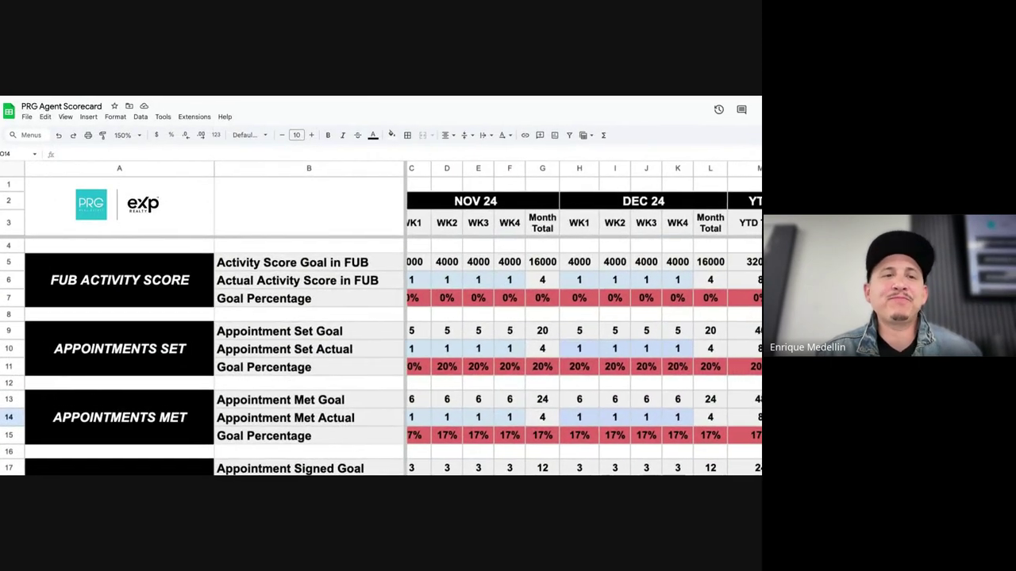
left_click(128, 294)
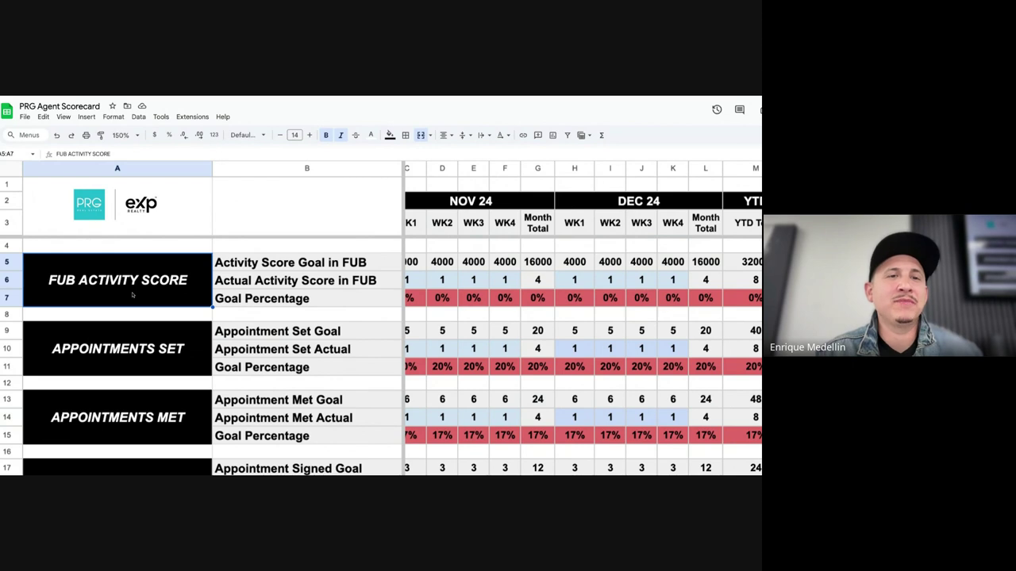
scroll(504, 348, "left", 1)
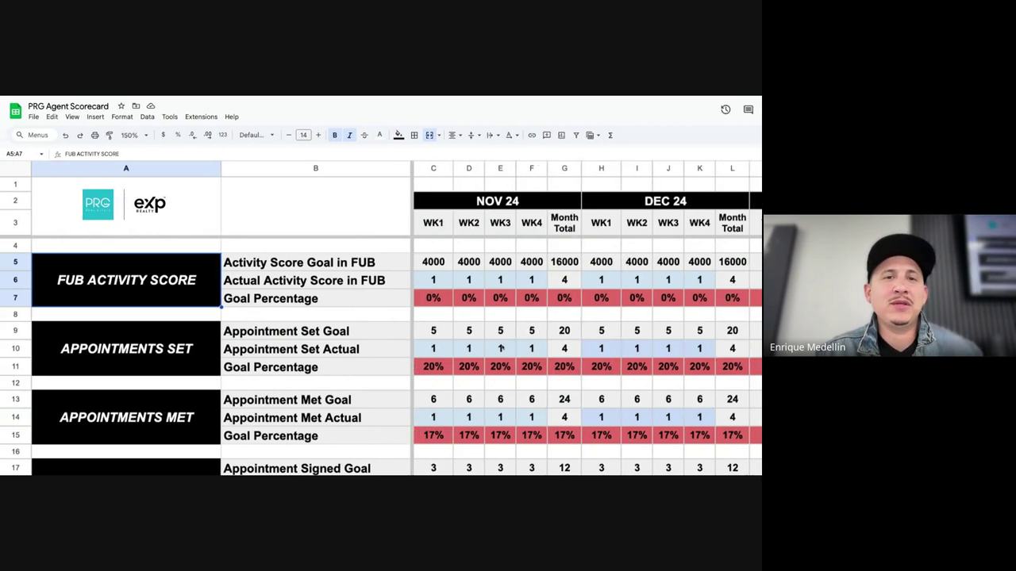
left_click(617, 95)
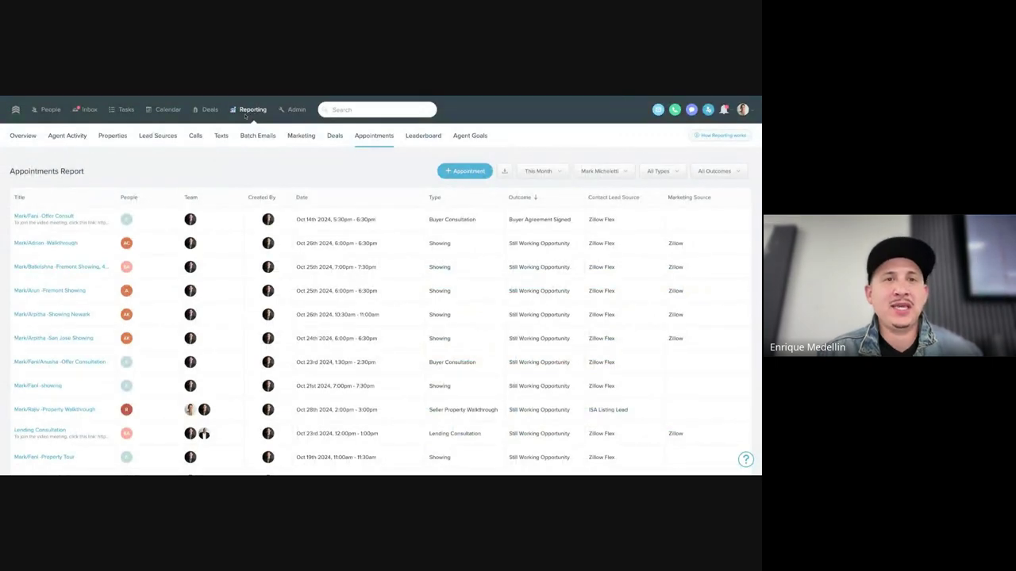
Check the Follow Up Boss Activity Leaderboard showing 19,968 points, then return to the scorecard
left_click(245, 108)
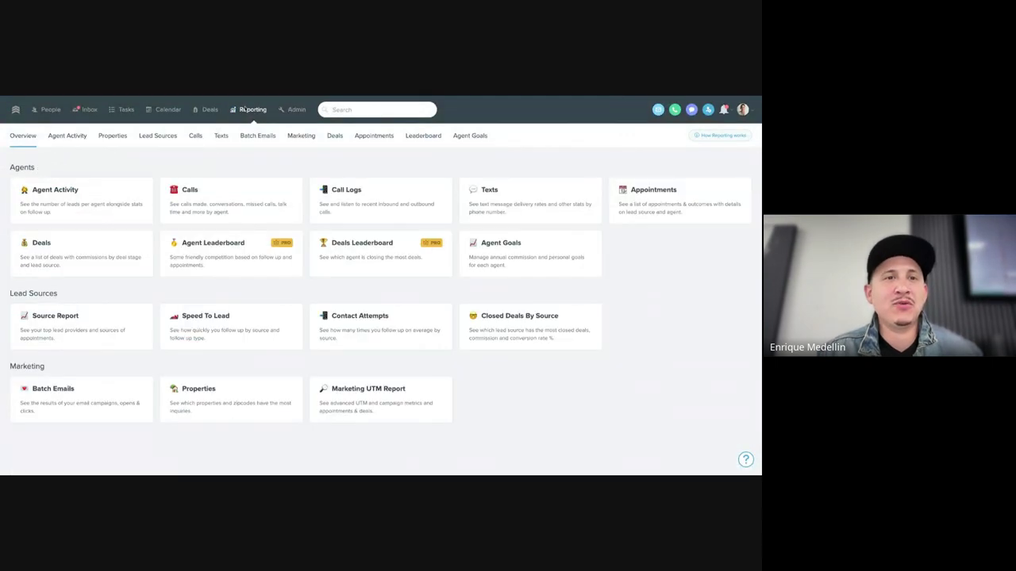
left_click(204, 262)
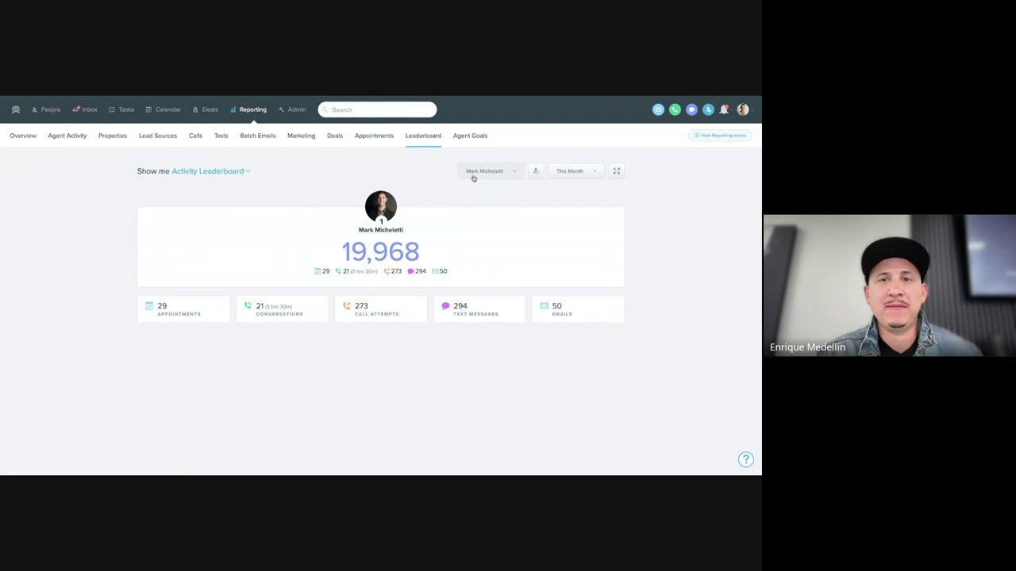
left_click(492, 96)
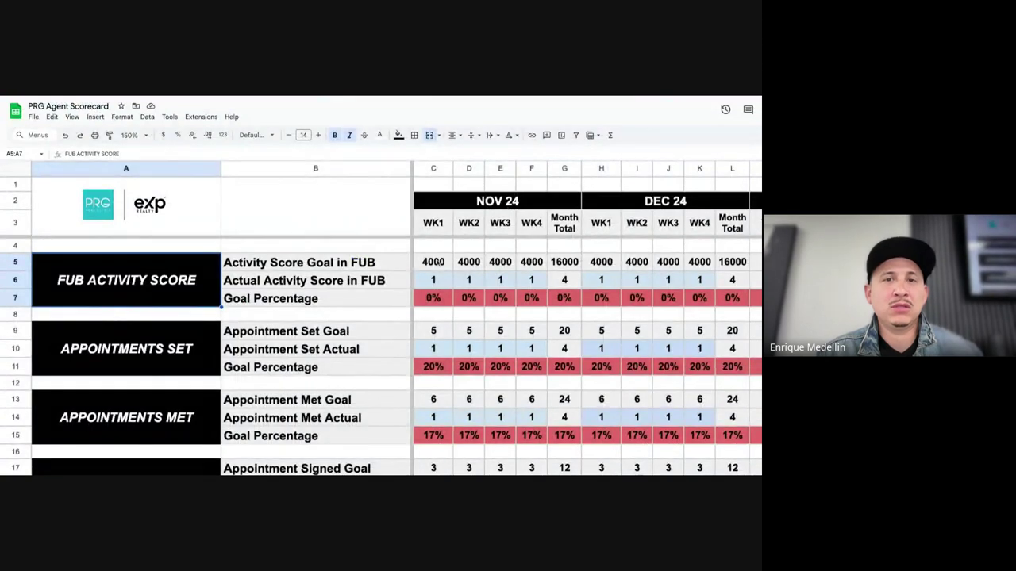
Review the weekly activity score goals and actuals, then zoom the sheet to 125%
key("Right")
key("Right")
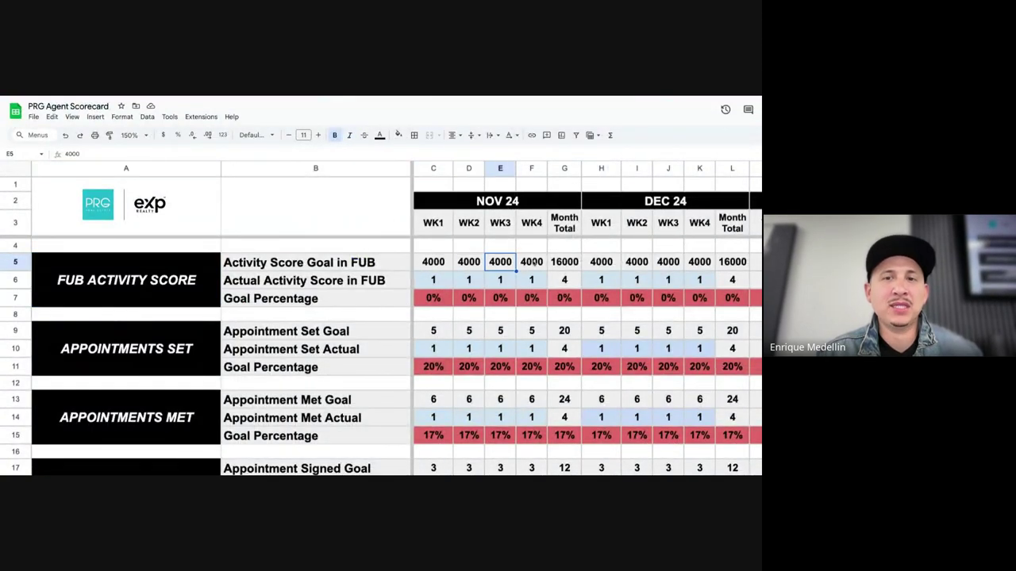
key("Right")
key("Right")
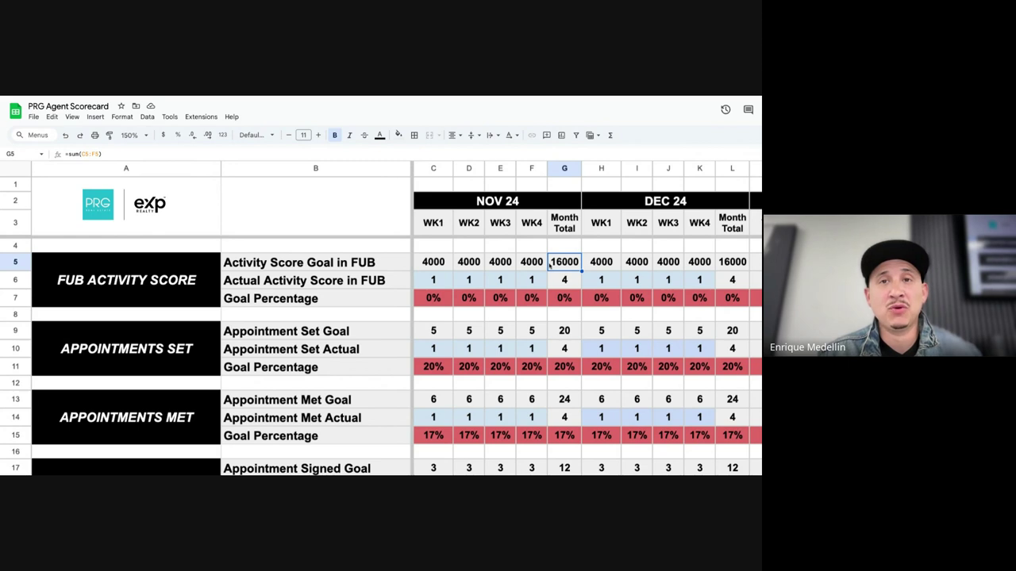
left_click(427, 282)
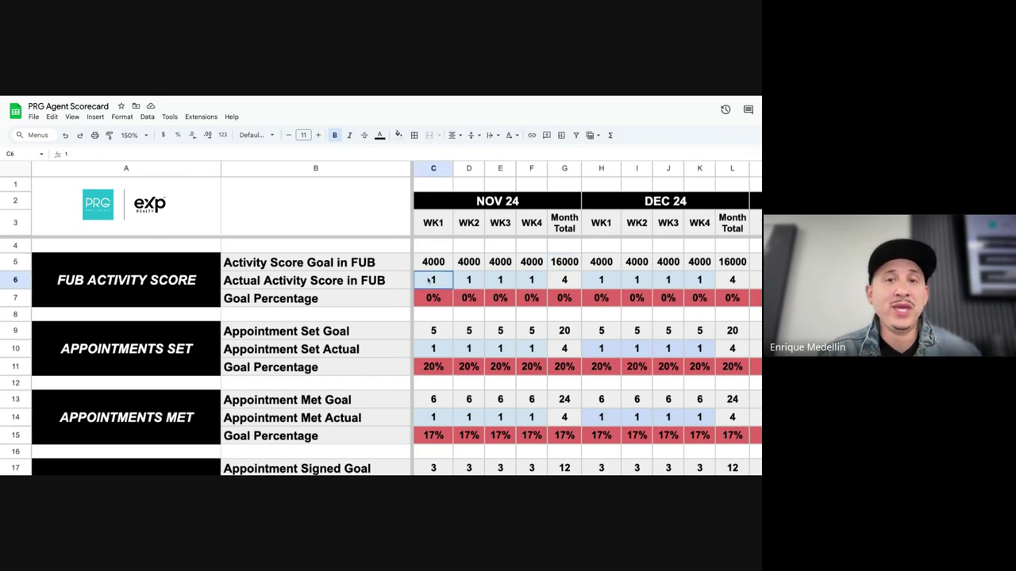
left_click(469, 279)
left_click(500, 280)
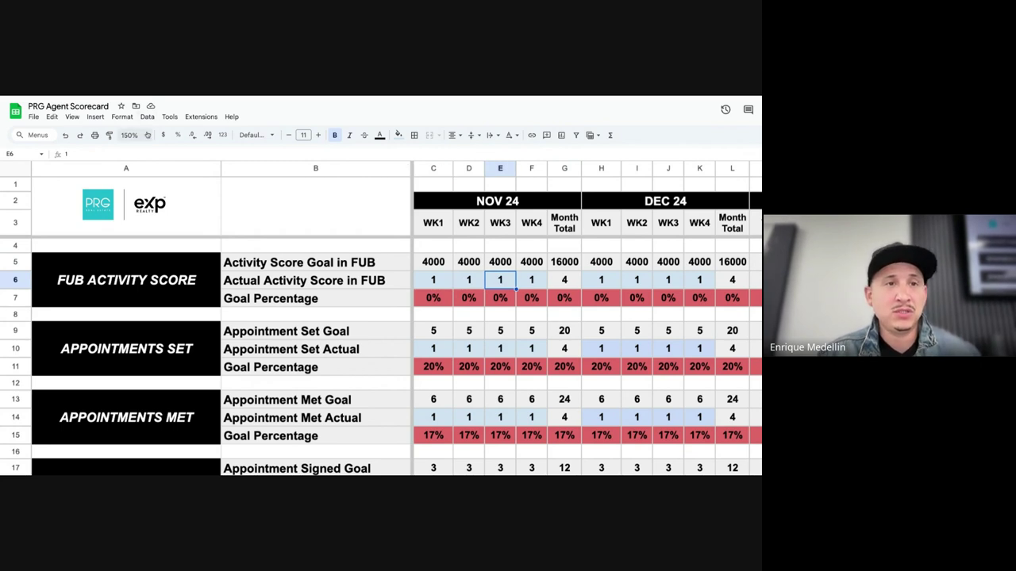
left_click(132, 135)
left_click(134, 211)
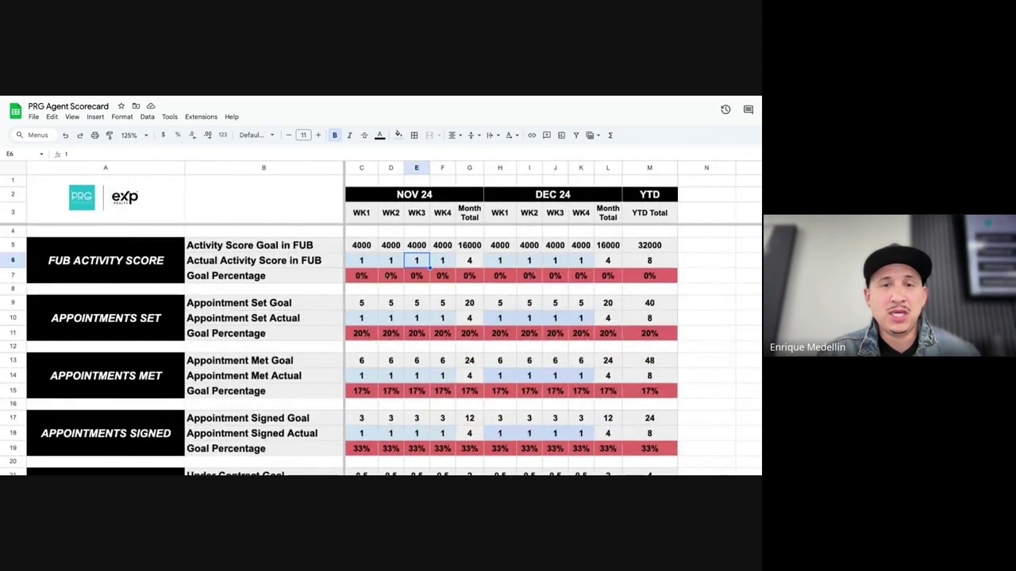
Step through the week 1–4 actual activity scores and the week 1 goal in C5
left_click(361, 260)
left_click(387, 262)
left_click(416, 260)
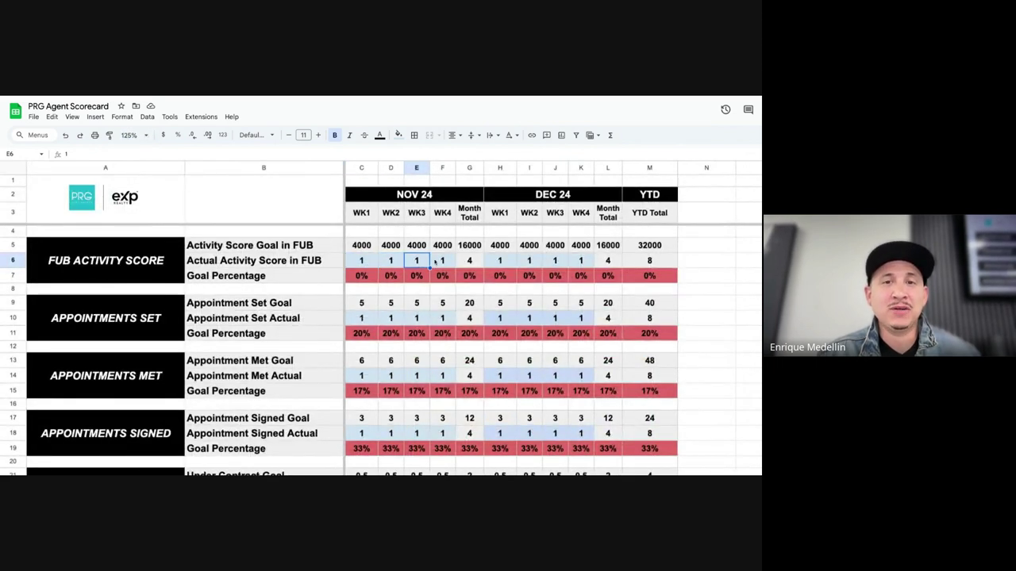
left_click(440, 260)
left_click(363, 246)
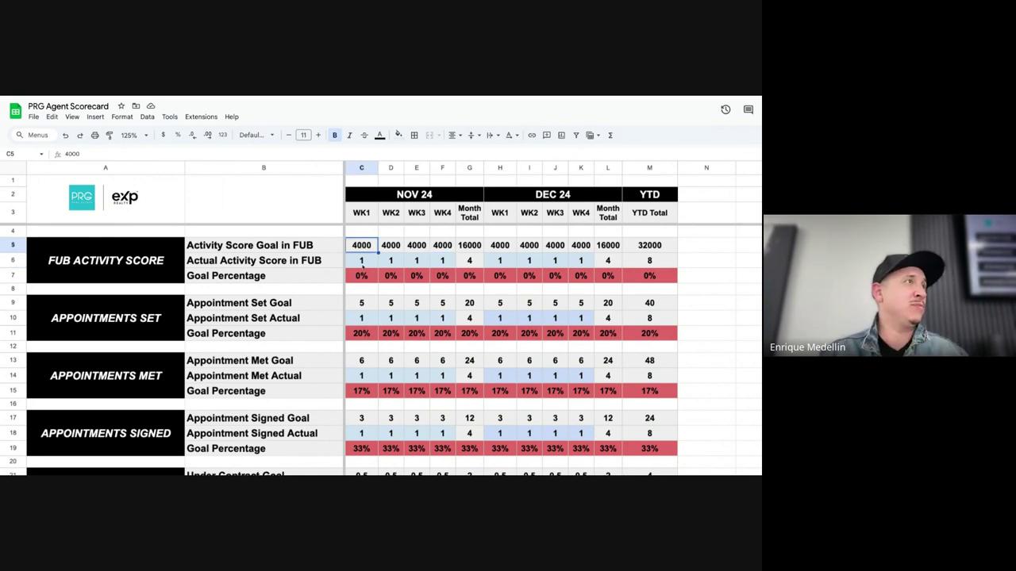
Enter November week 1–4 actual activity scores of 4200, 3000, 2000 and 6000 in C6:F6
left_click(361, 260)
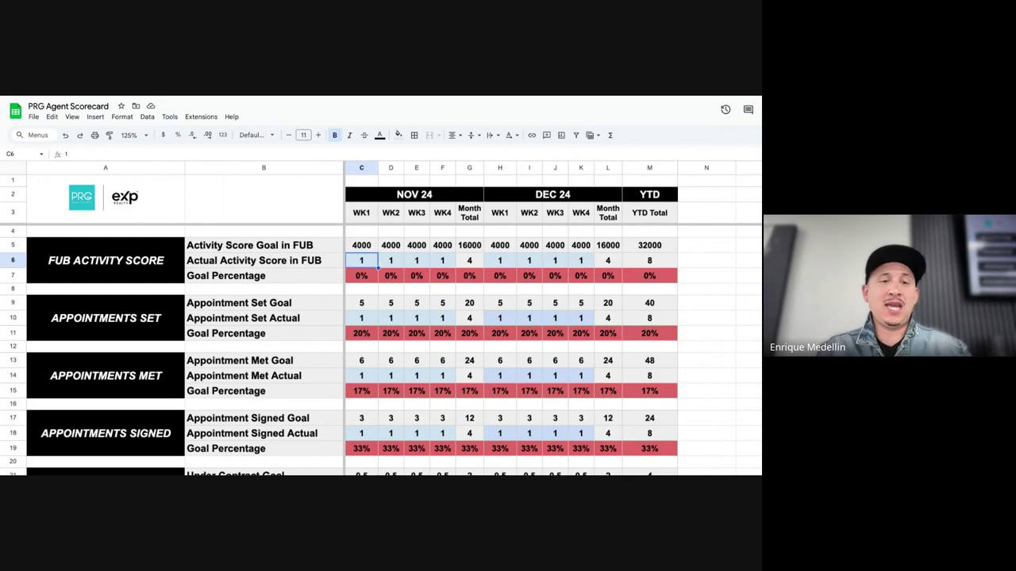
type("4200")
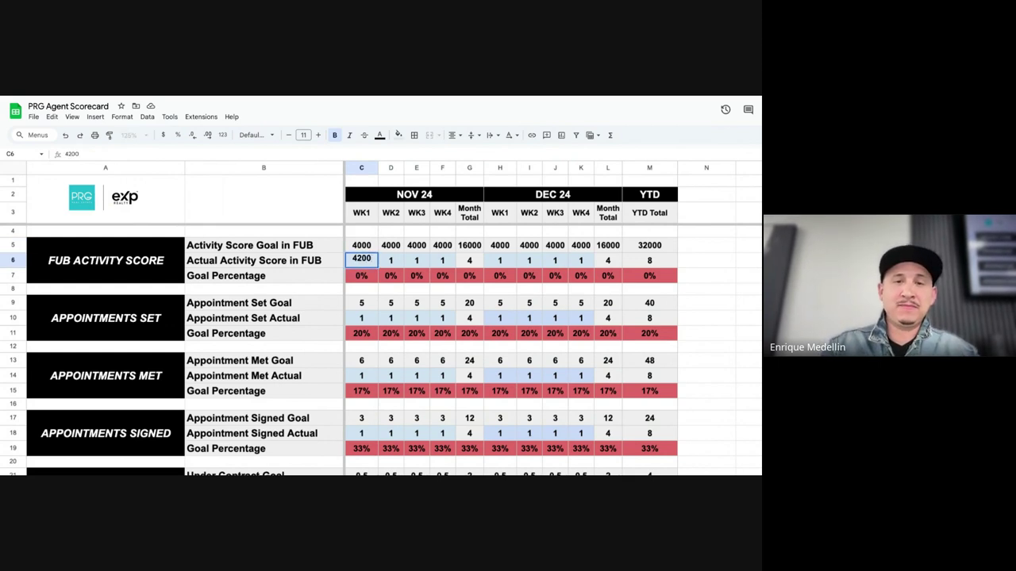
key("Return")
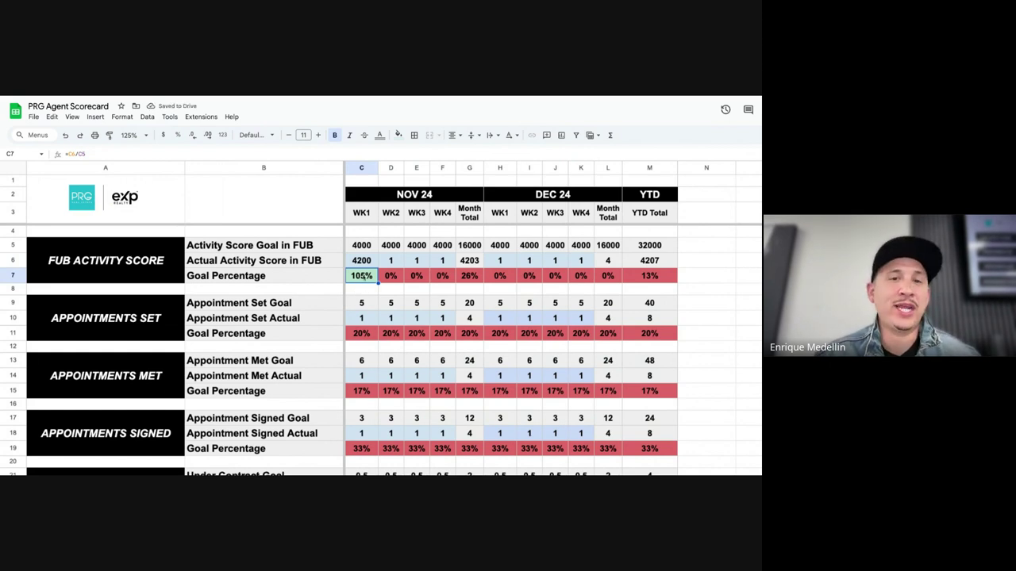
left_click(390, 262)
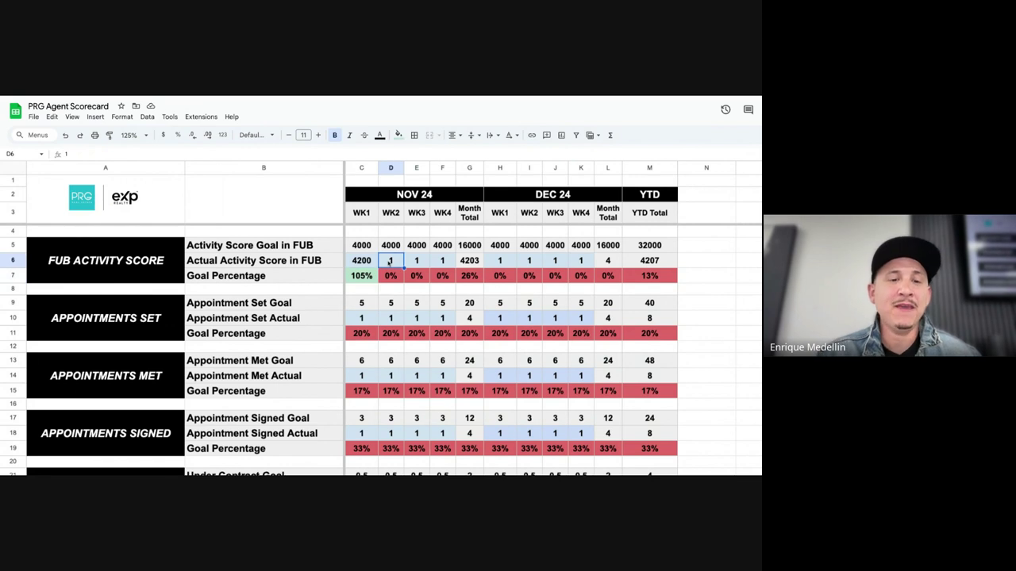
type("3000")
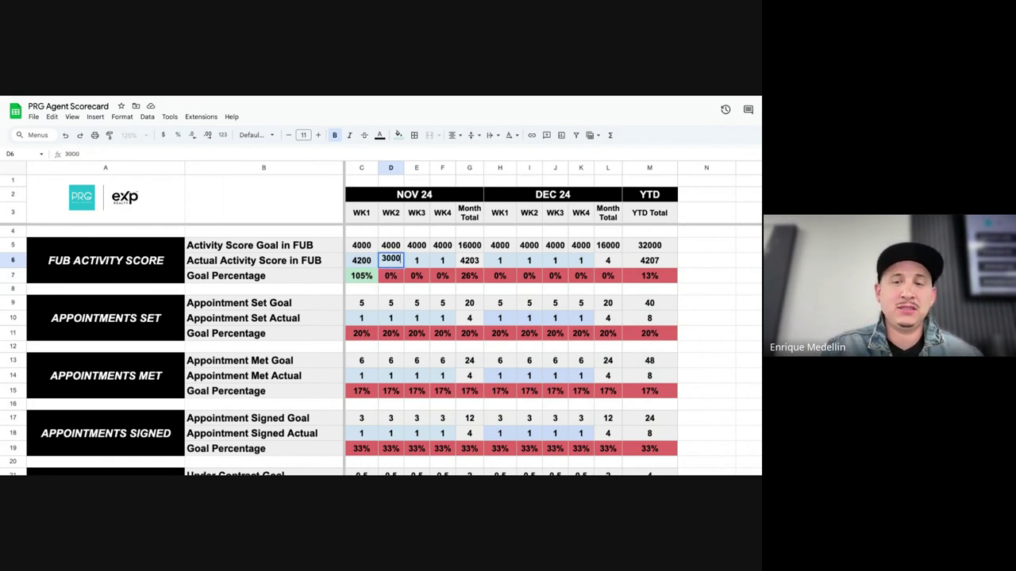
key("Return")
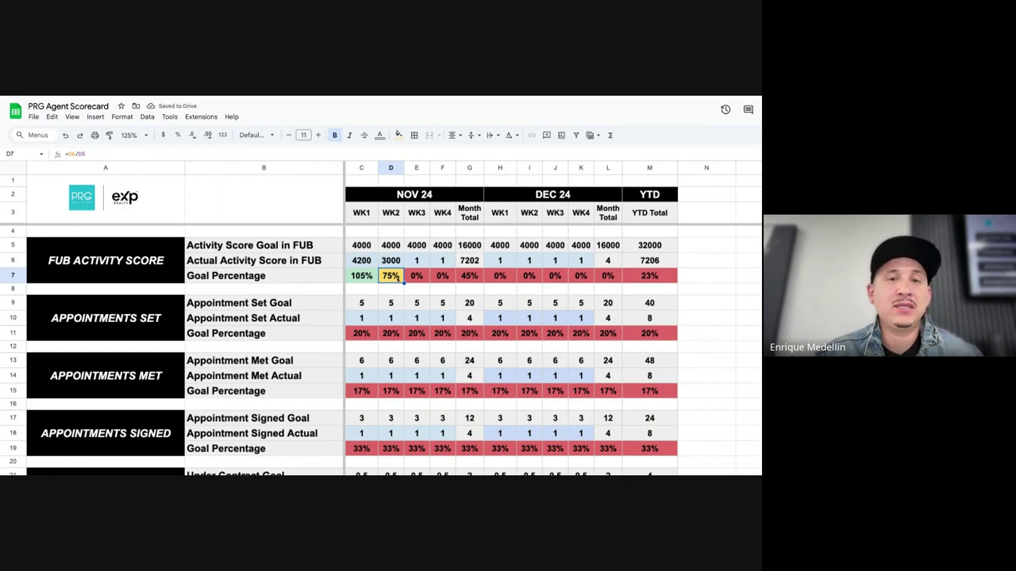
left_click(417, 260)
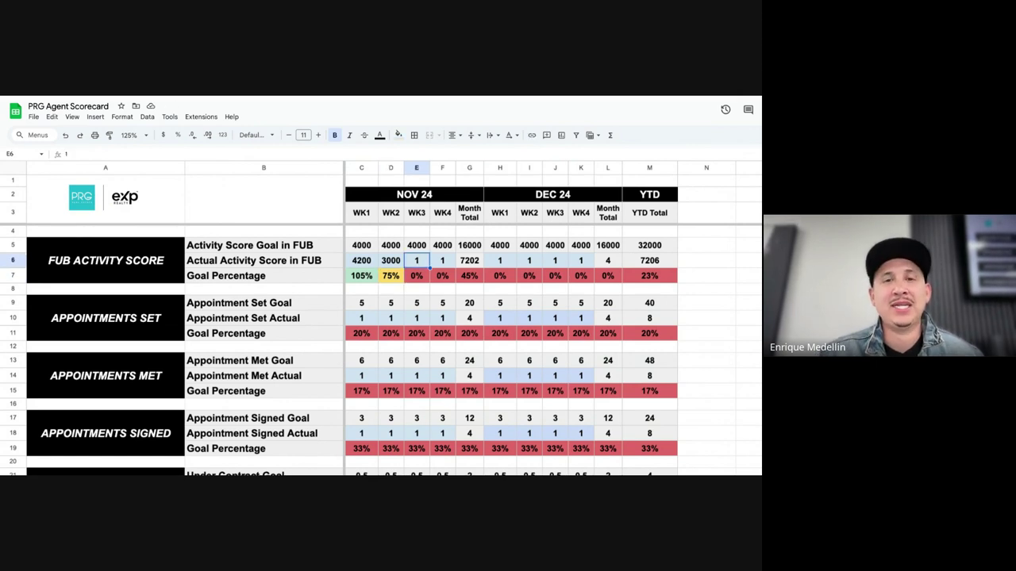
type("2000")
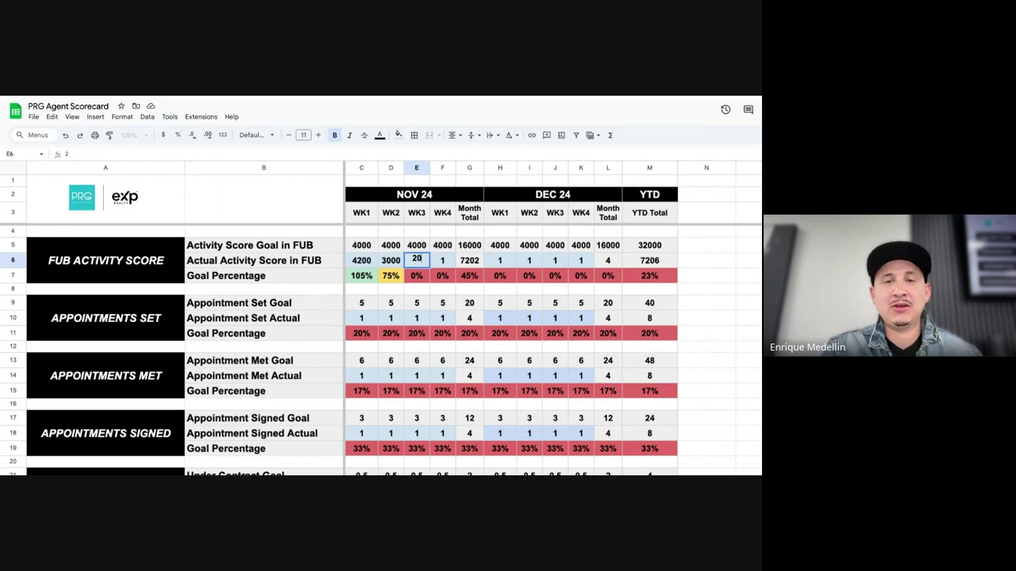
left_click(446, 260)
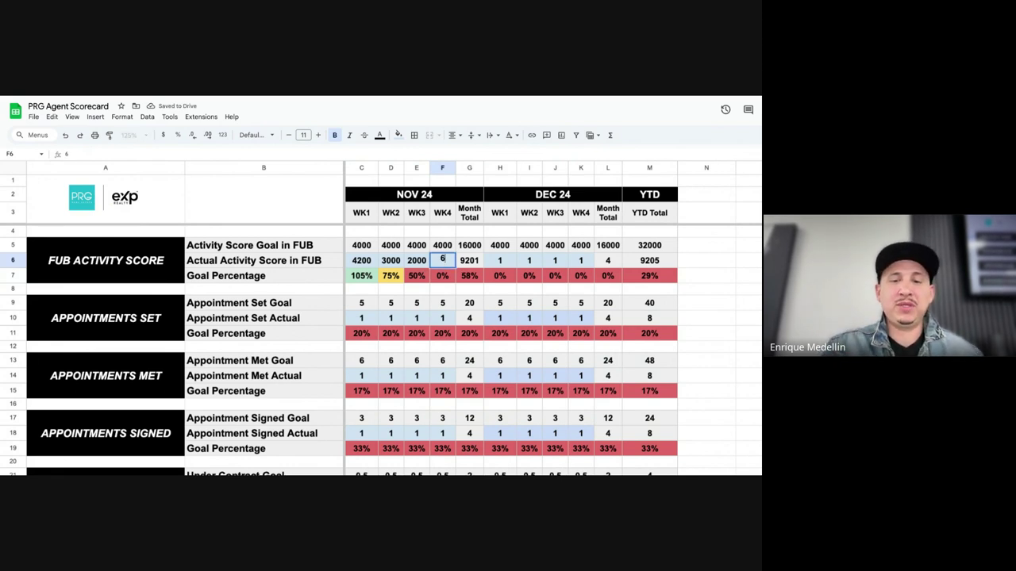
type("6000")
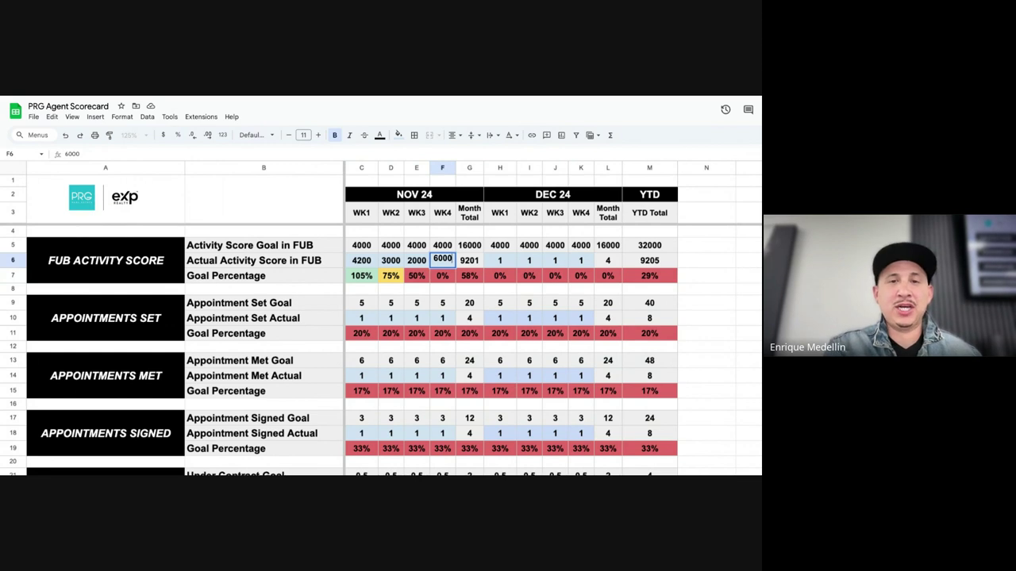
key("Tab")
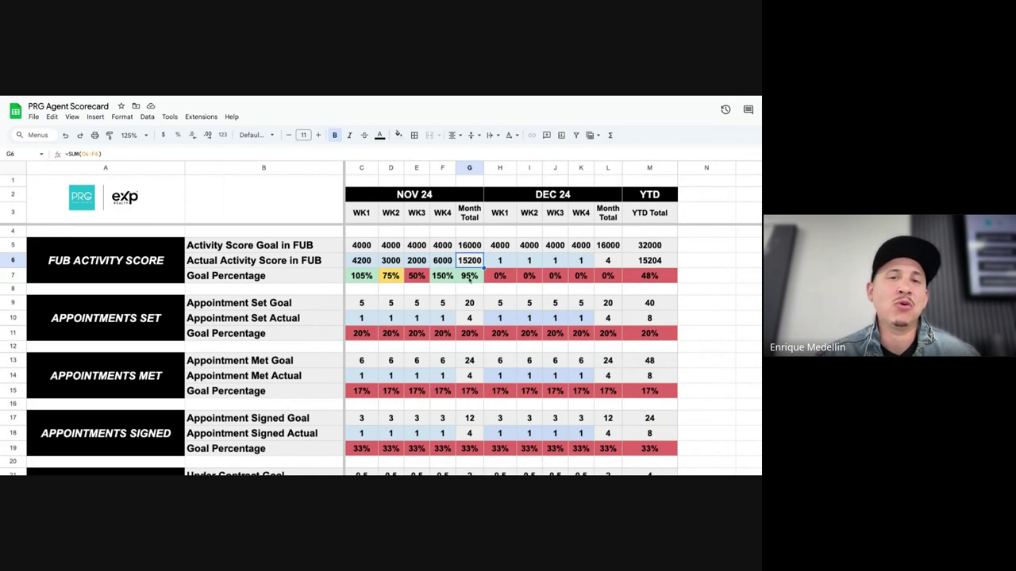
Check the G5, G6 and G7 goal total, actual total and percentage formulas
left_click(471, 247)
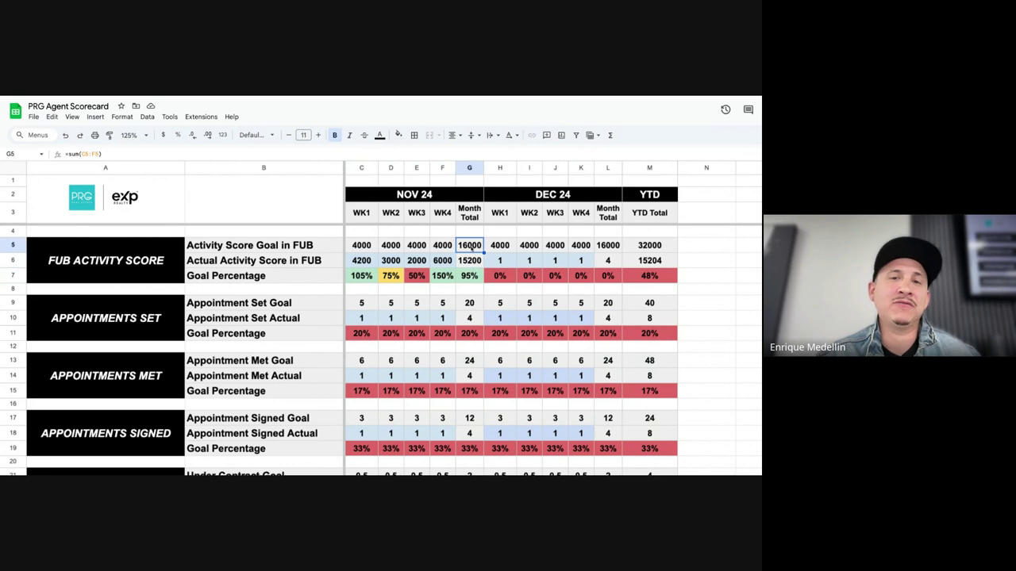
left_click(469, 262)
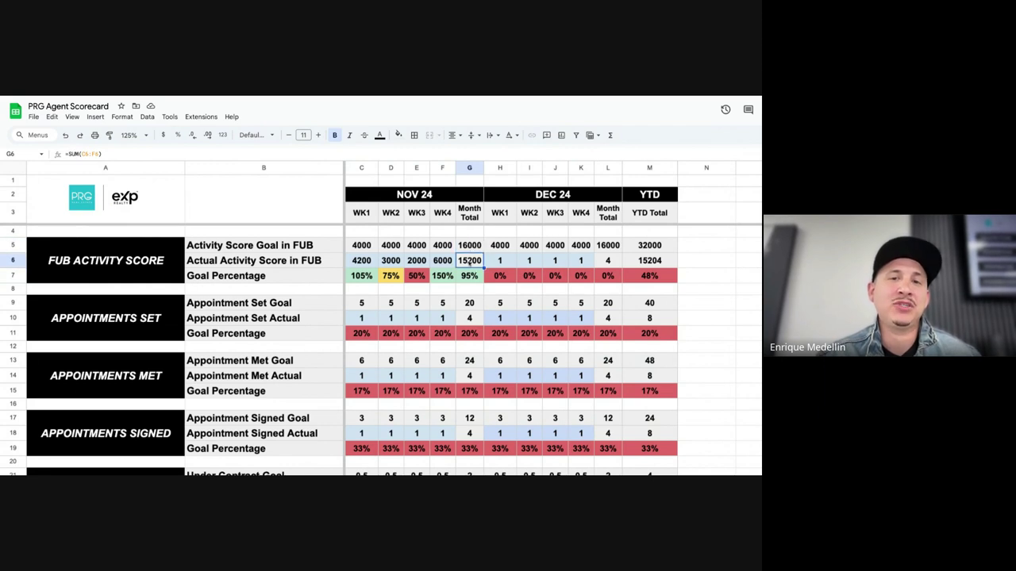
left_click(474, 277)
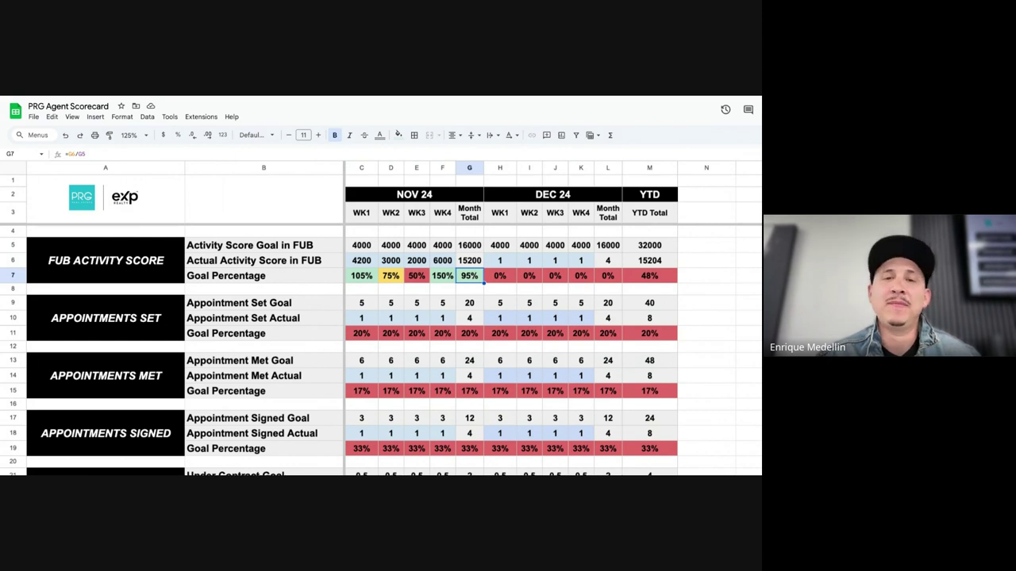
left_click(361, 246)
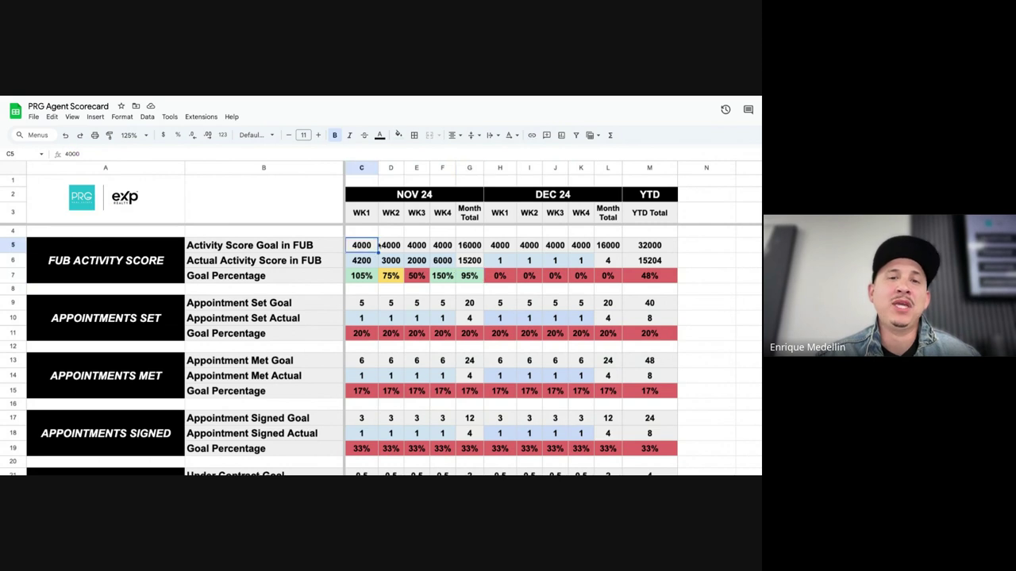
left_click(393, 245)
left_click(416, 245)
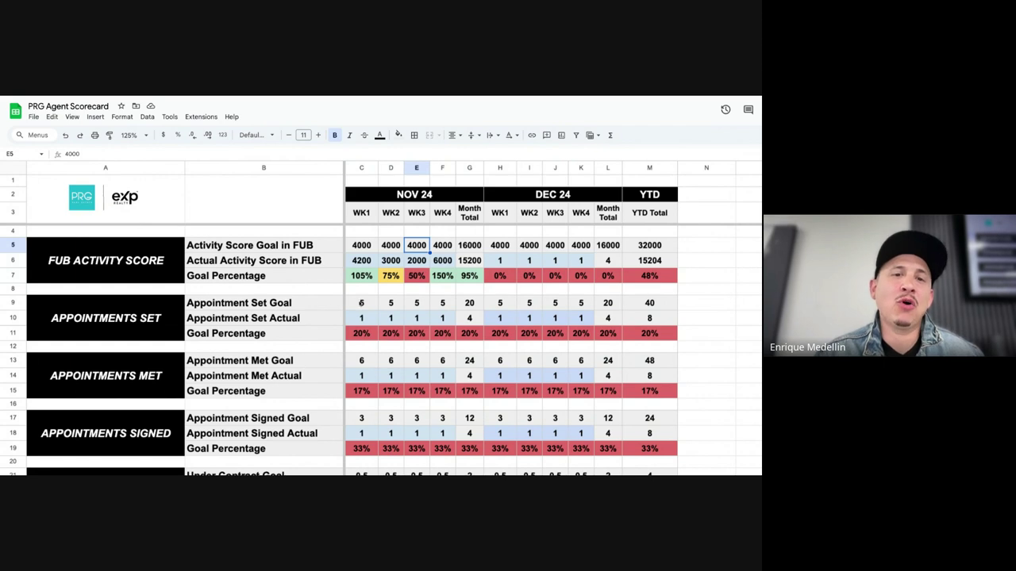
left_click(362, 303)
left_click(390, 302)
left_click(422, 303)
left_click(442, 304)
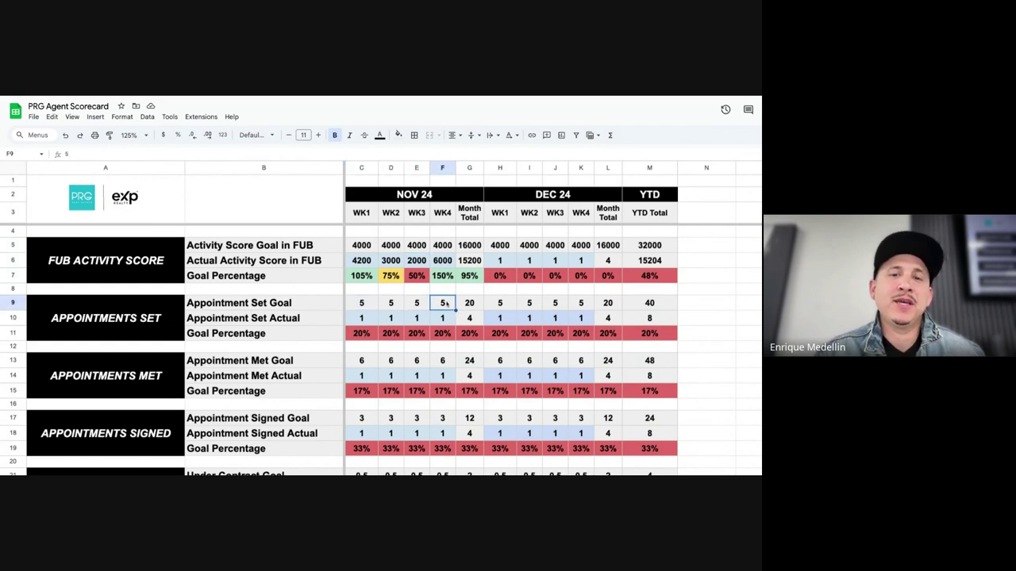
left_click(469, 304)
left_click(469, 318)
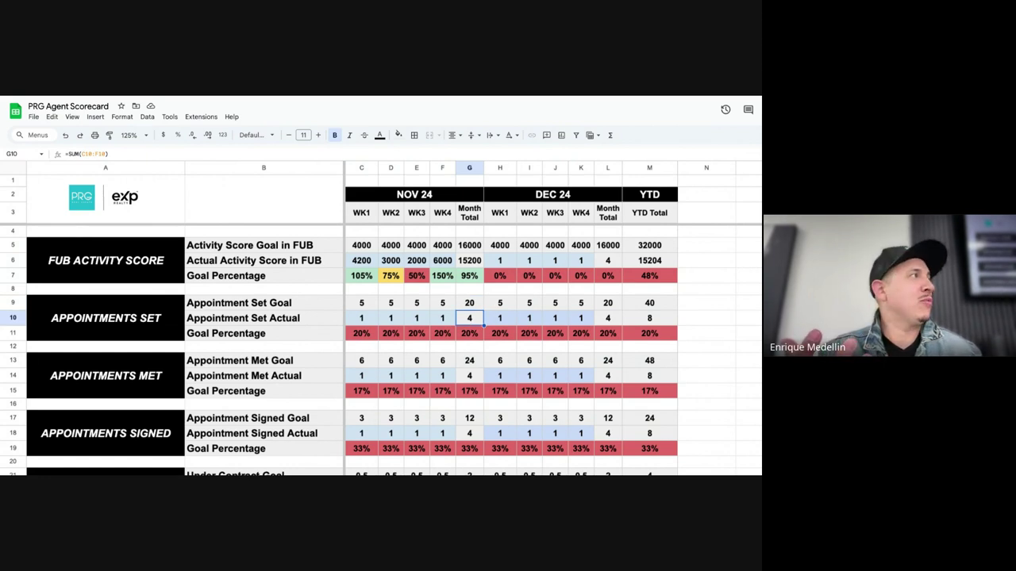
left_click(470, 303)
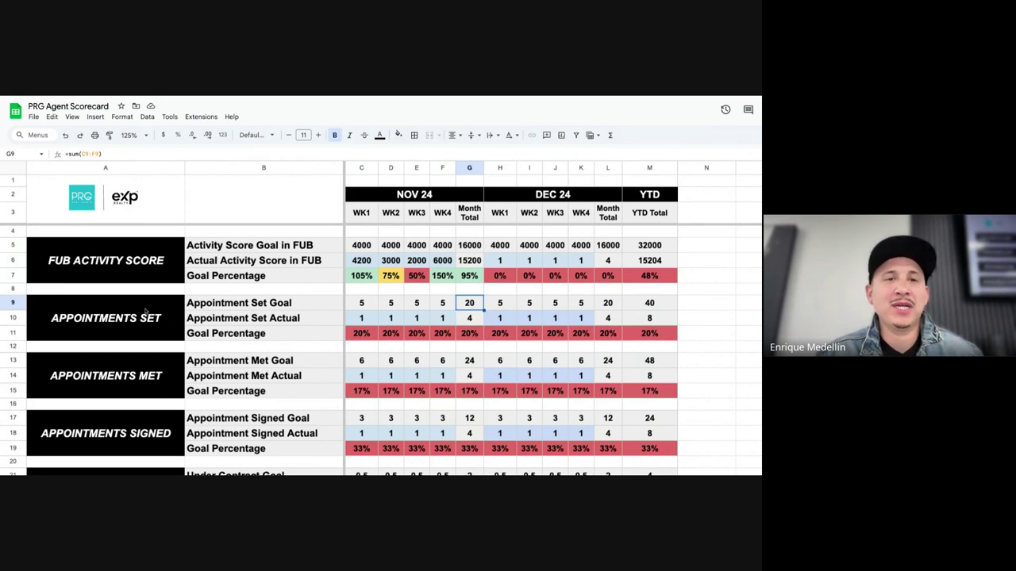
left_click(359, 303)
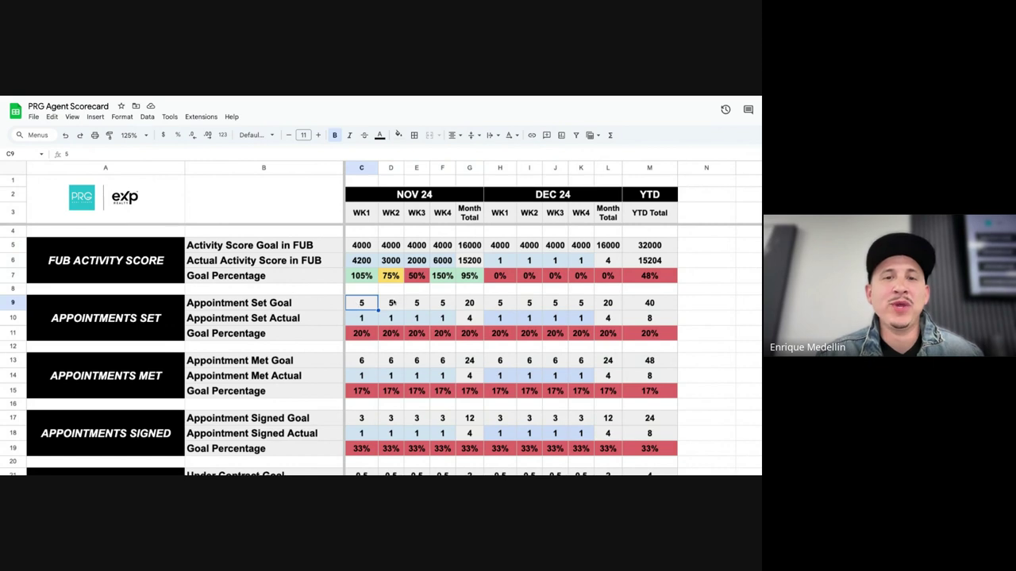
left_click(398, 303)
left_click(413, 303)
left_click(442, 303)
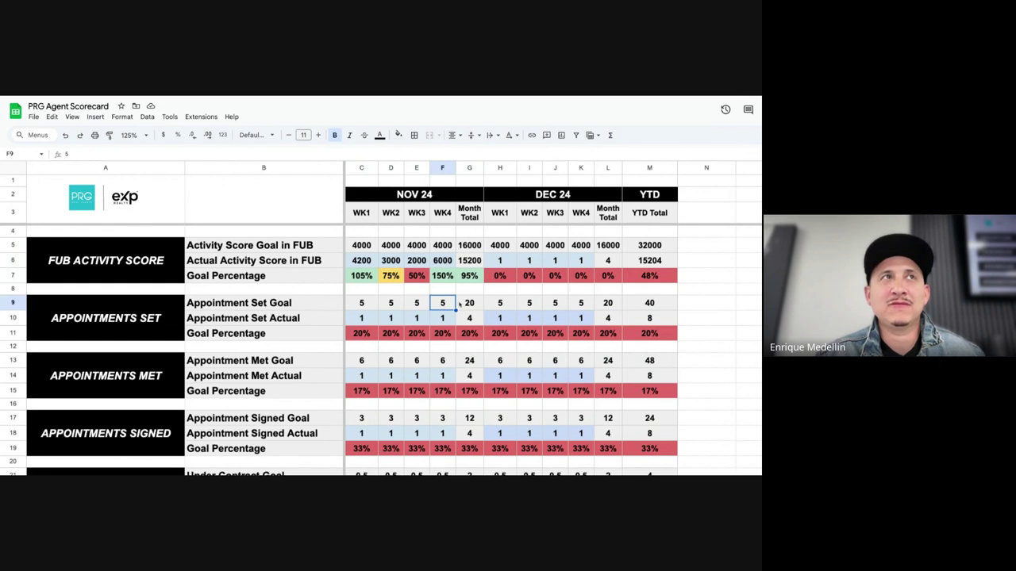
left_click(466, 303)
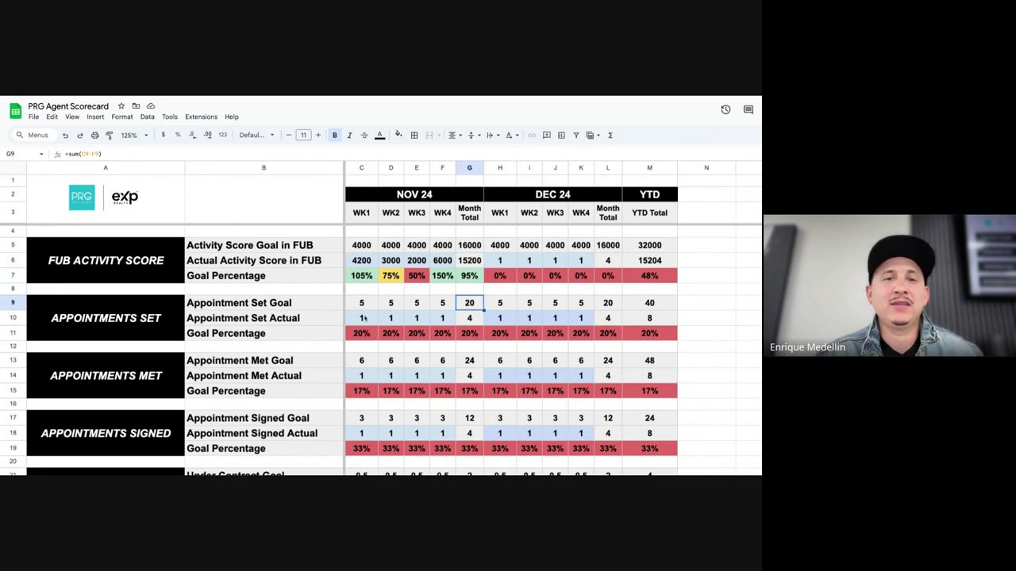
left_click(362, 303)
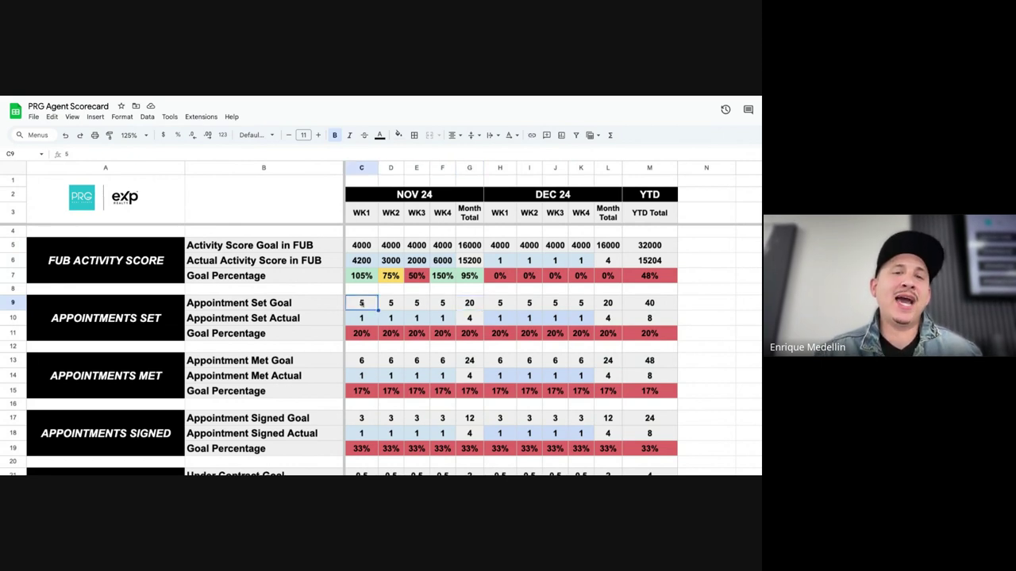
left_click(390, 304)
left_click(417, 303)
left_click(442, 303)
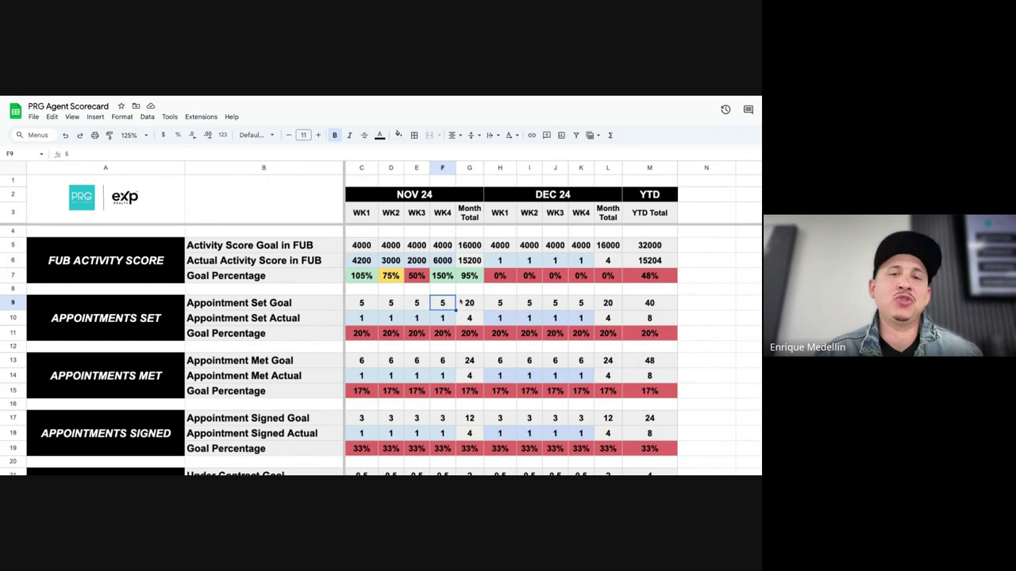
left_click(469, 303)
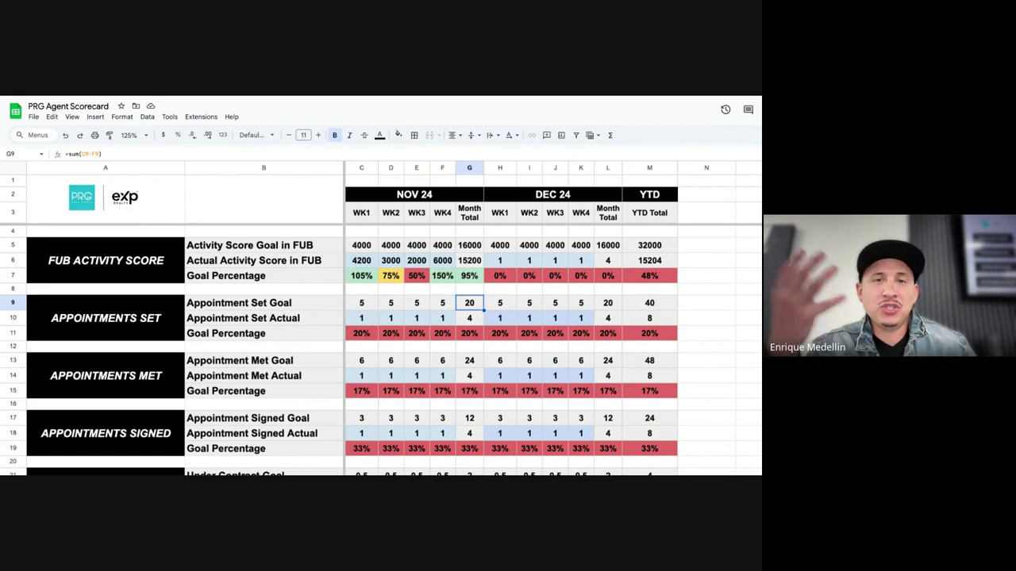
Enter November Appointment Set actuals of 4, 6, 2 and 4 for weeks 1–4
left_click(363, 306)
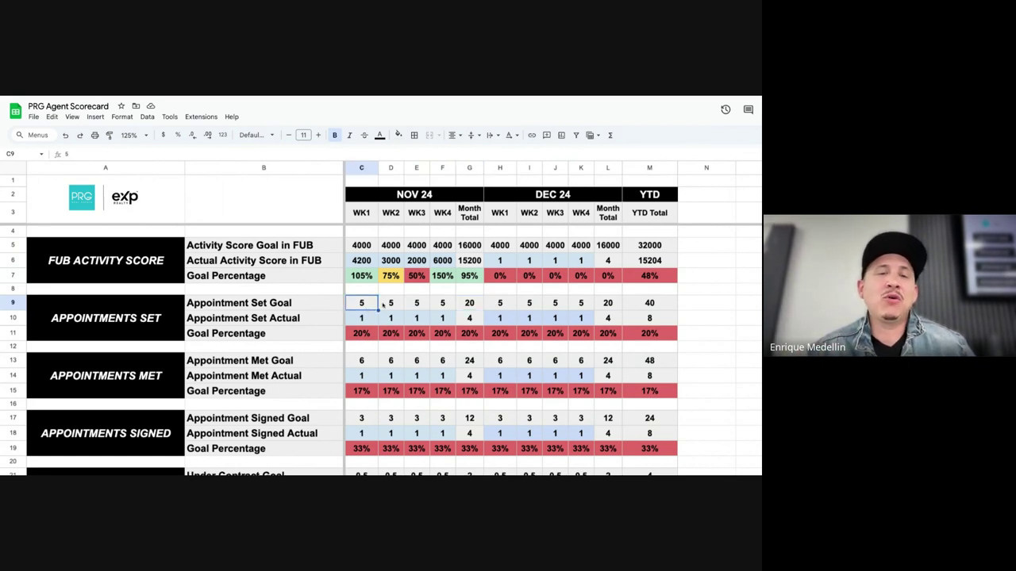
key("Right")
key("Right")
key("Right")
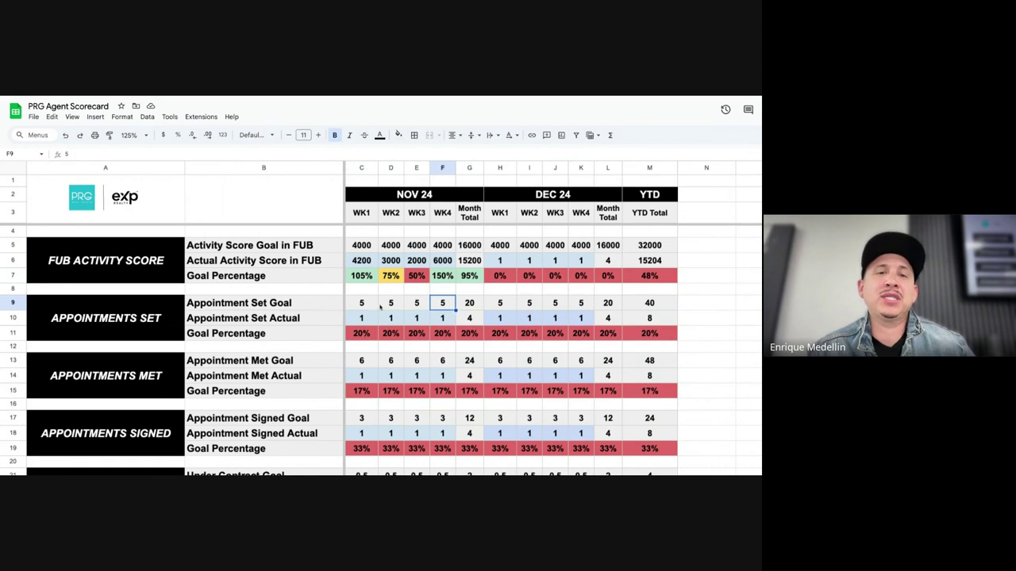
key("Down")
key("Left")
key("Left")
key("Left")
type("4")
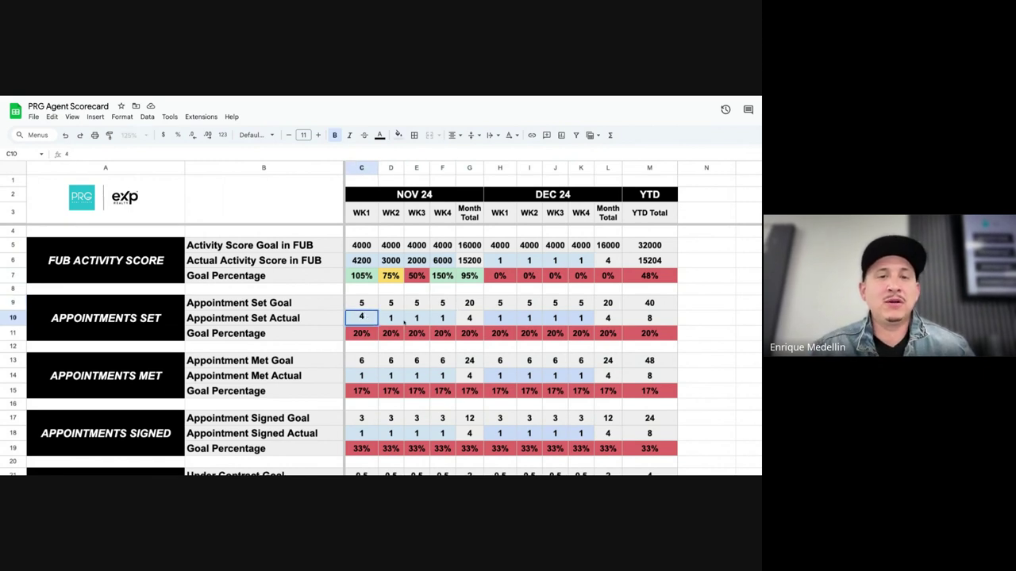
left_click(392, 319)
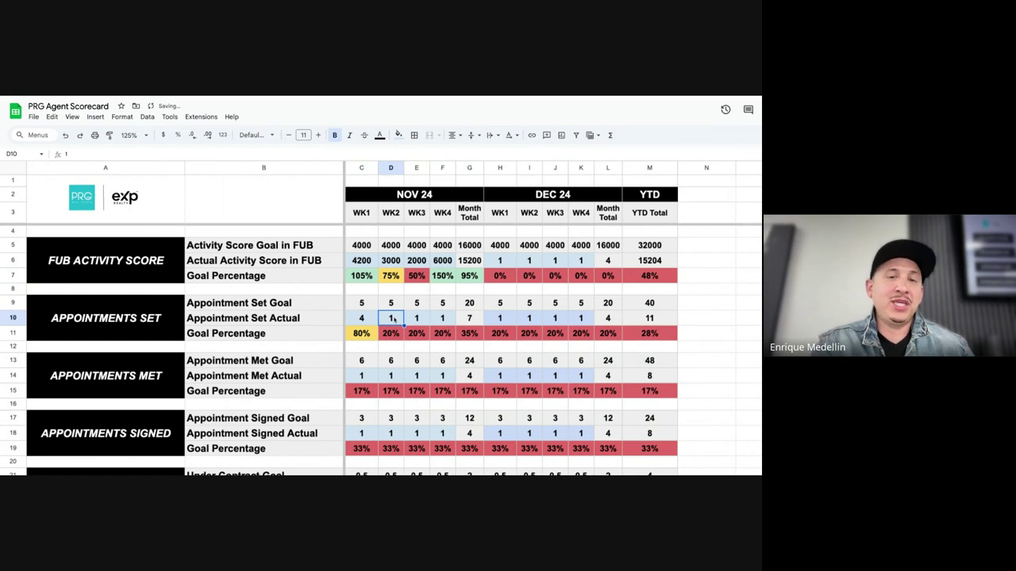
type("6")
left_click(416, 318)
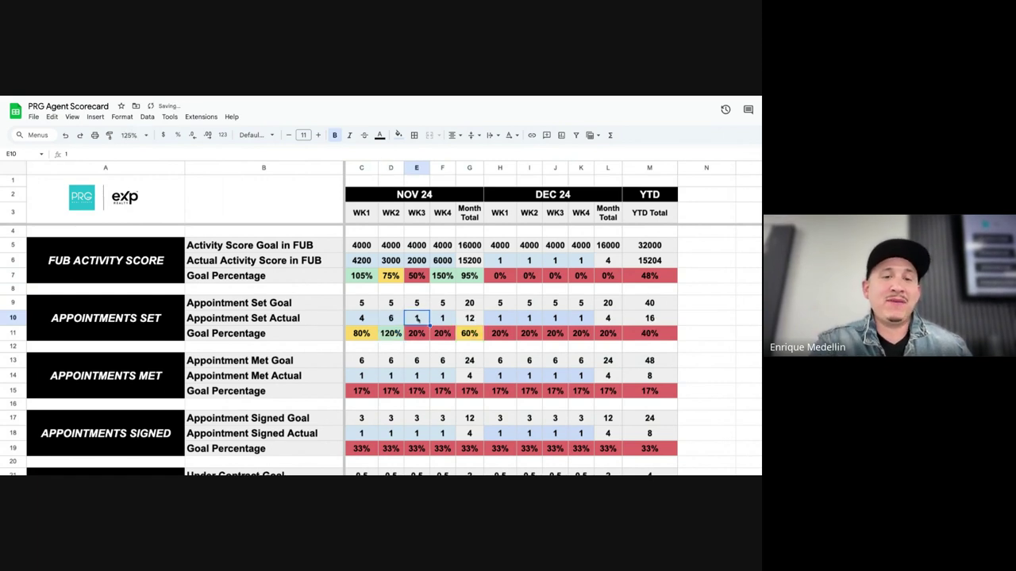
type("2")
left_click(442, 319)
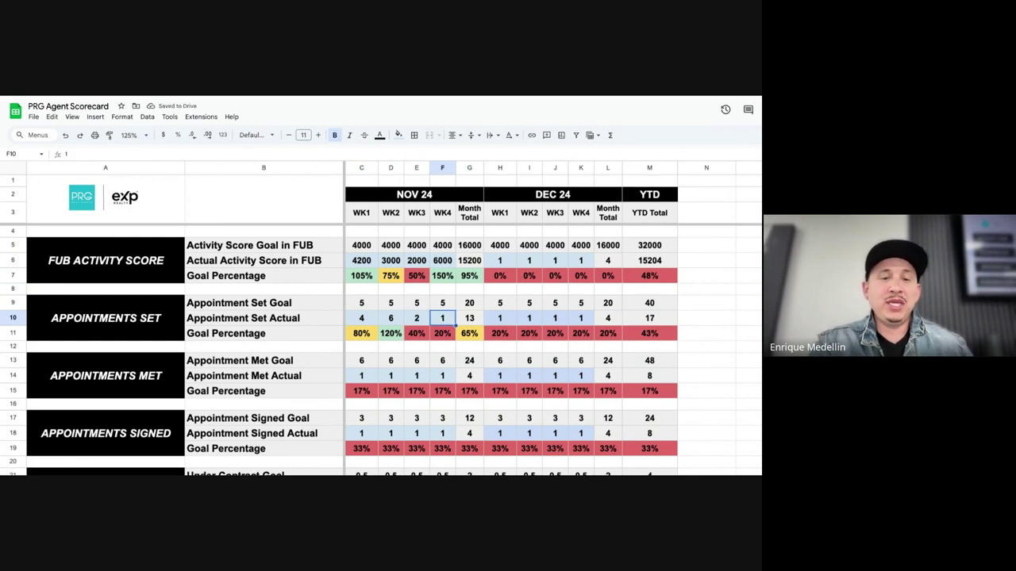
type("4")
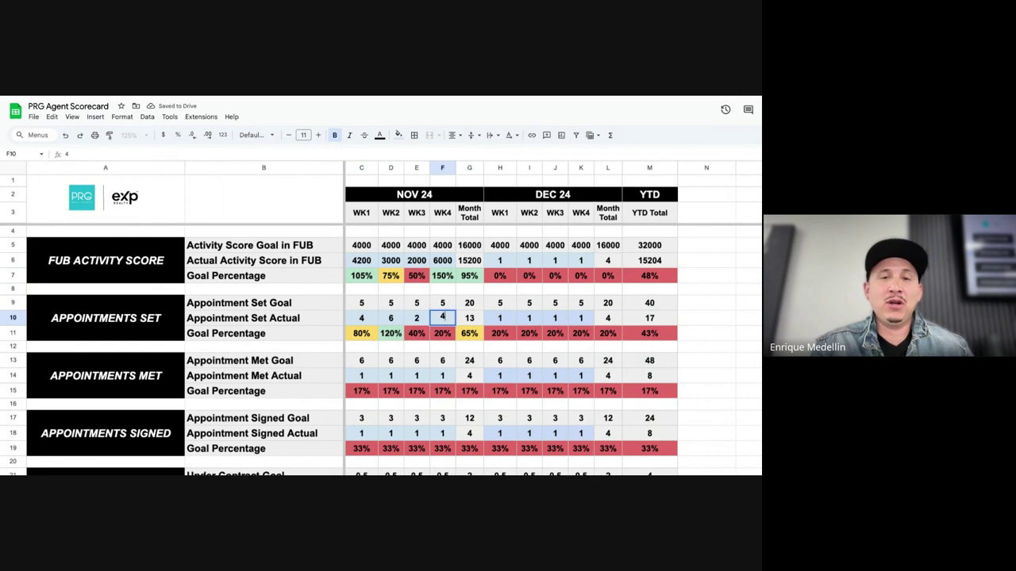
left_click(718, 302)
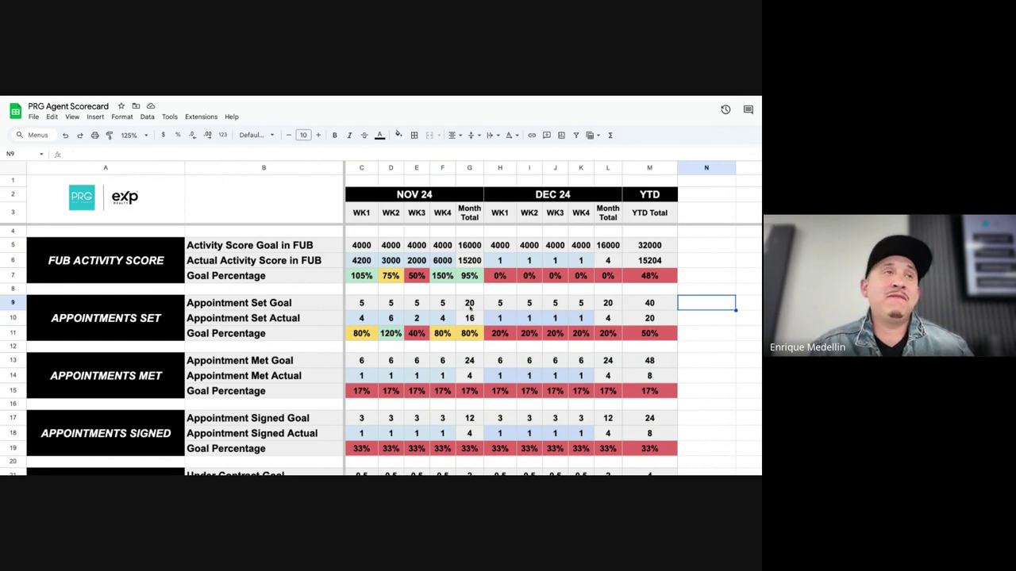
Enter 6 Appointment Set actuals for each of the four December weeks
left_click(656, 305)
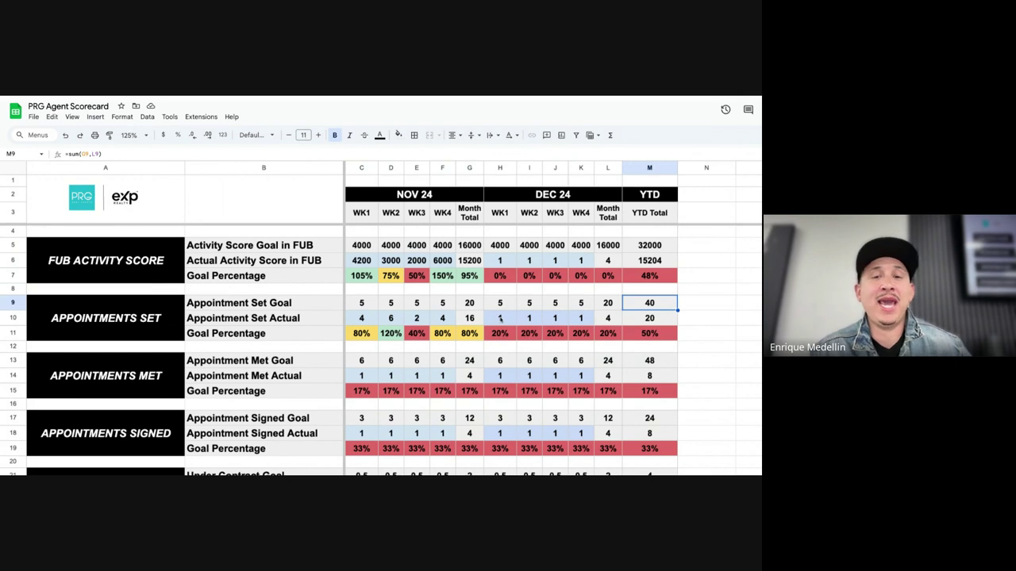
left_click(500, 318)
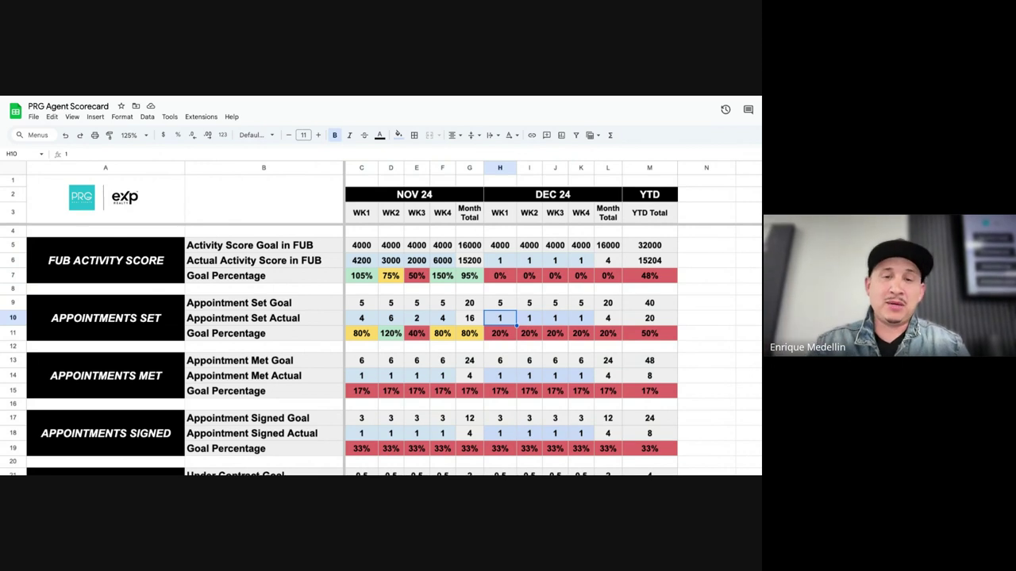
type("6")
key("Tab")
type("6")
key("Tab")
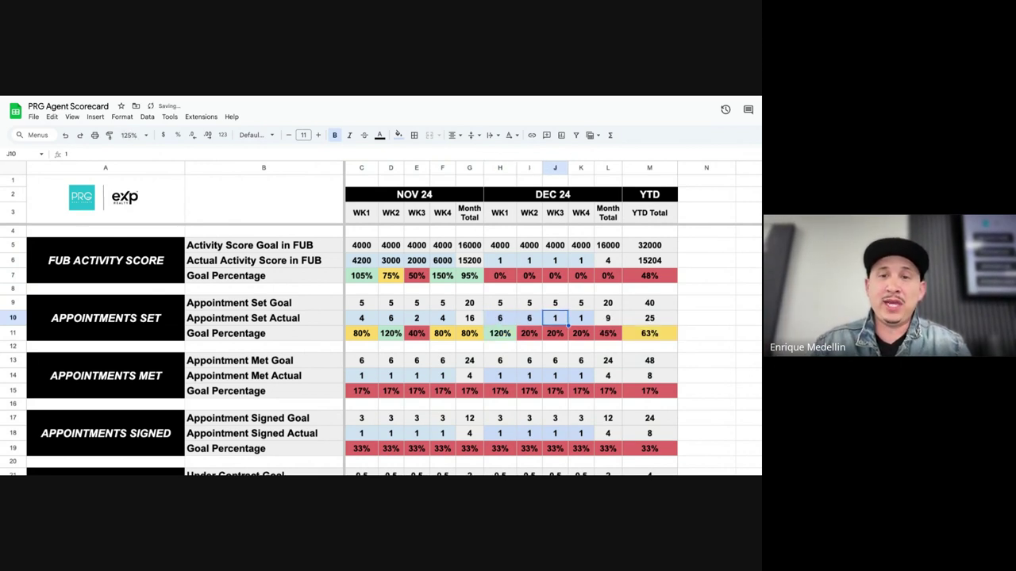
type("6")
key("Tab")
type("6")
key("Tab")
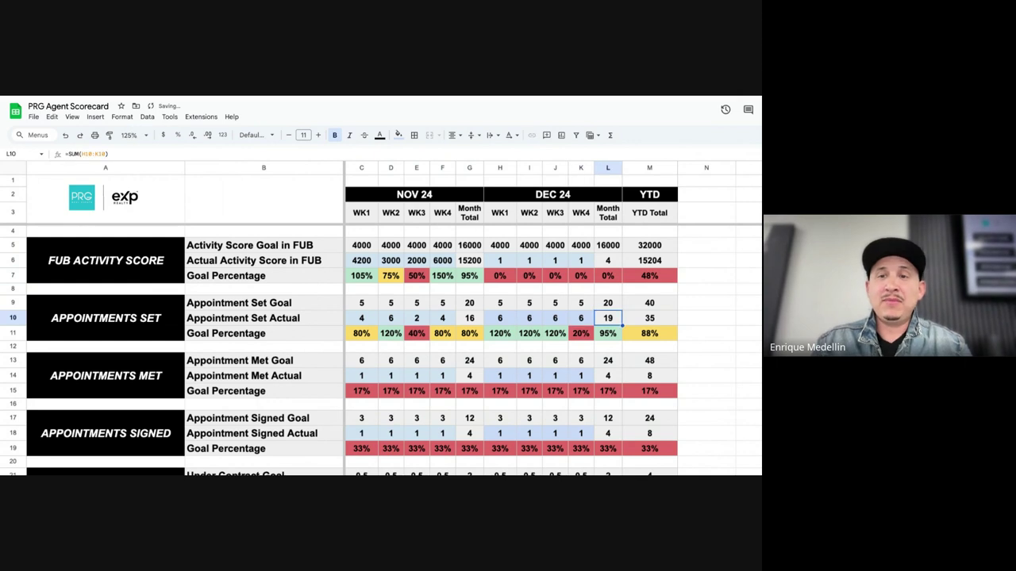
Compare the year-to-date Appointment Set goal and actual totals, both 40, at 100%
left_click(707, 321)
left_click(655, 319)
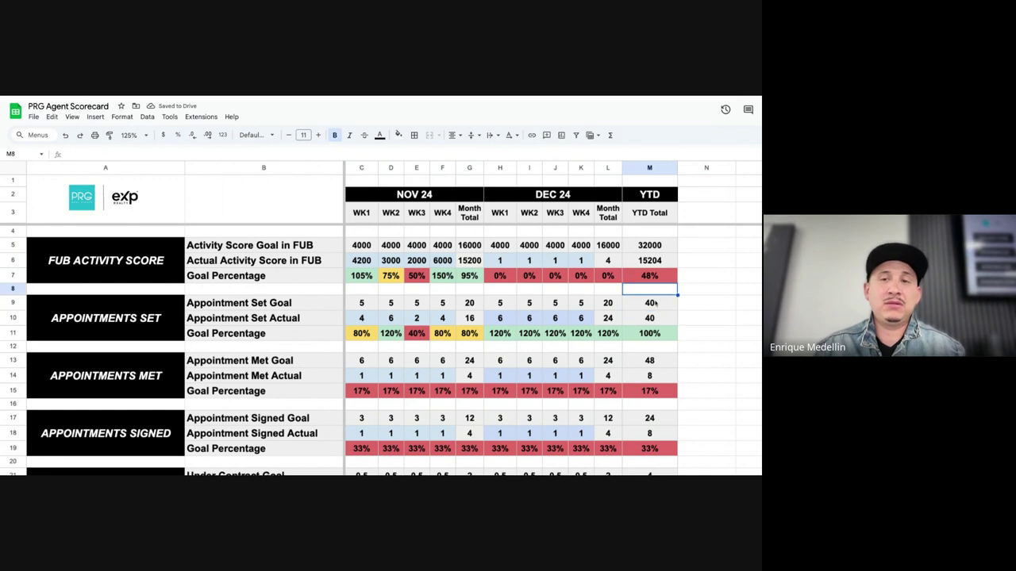
key("Up")
left_click(655, 319)
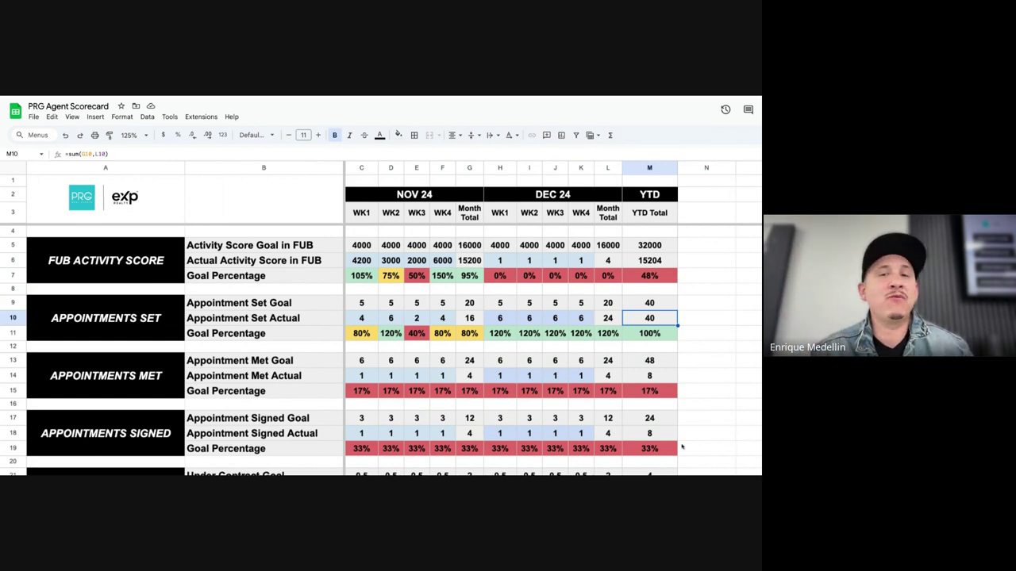
left_click(662, 305)
left_click(655, 319)
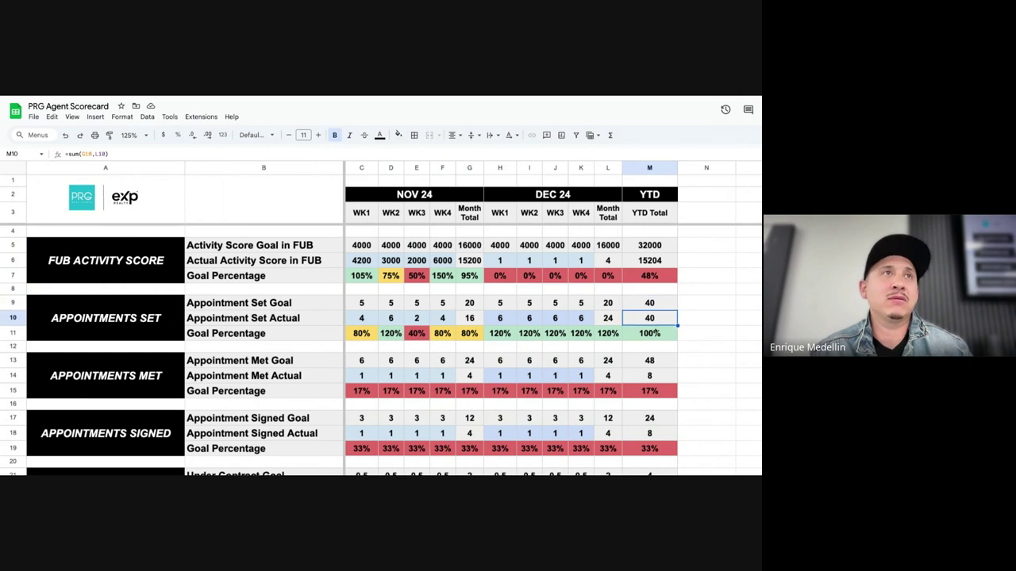
left_click(652, 328)
left_click(652, 319)
left_click(653, 307)
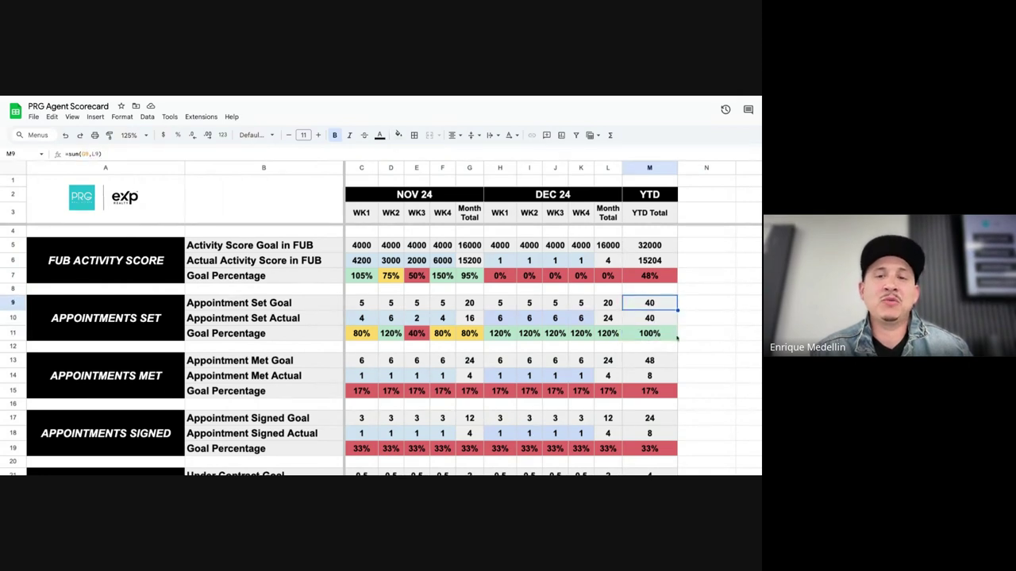
Enter 3 as the Appointment Met Goal for all eight November and December weeks in row 13
scroll(696, 339, "down", 3)
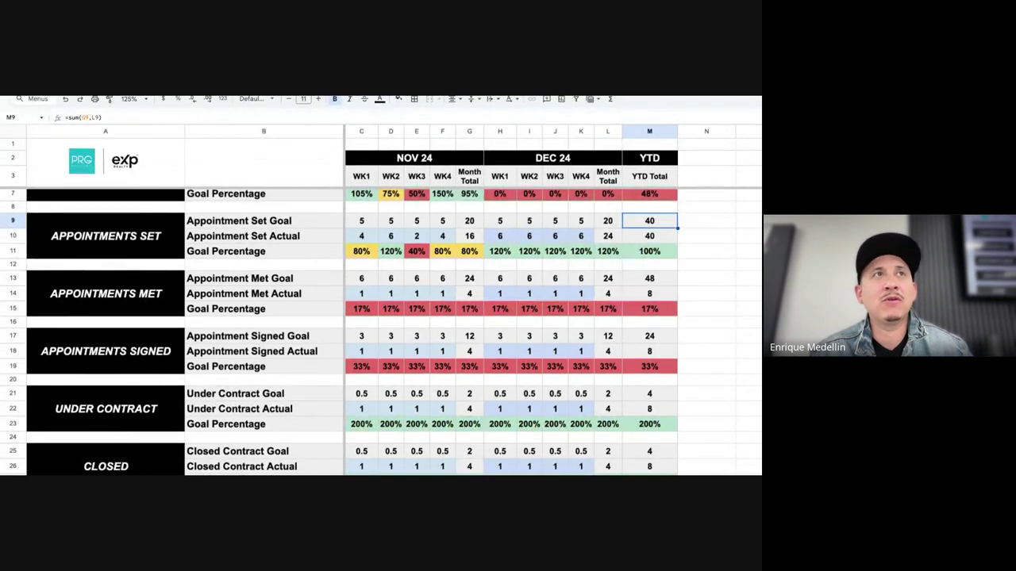
scroll(381, 317, "down", 2)
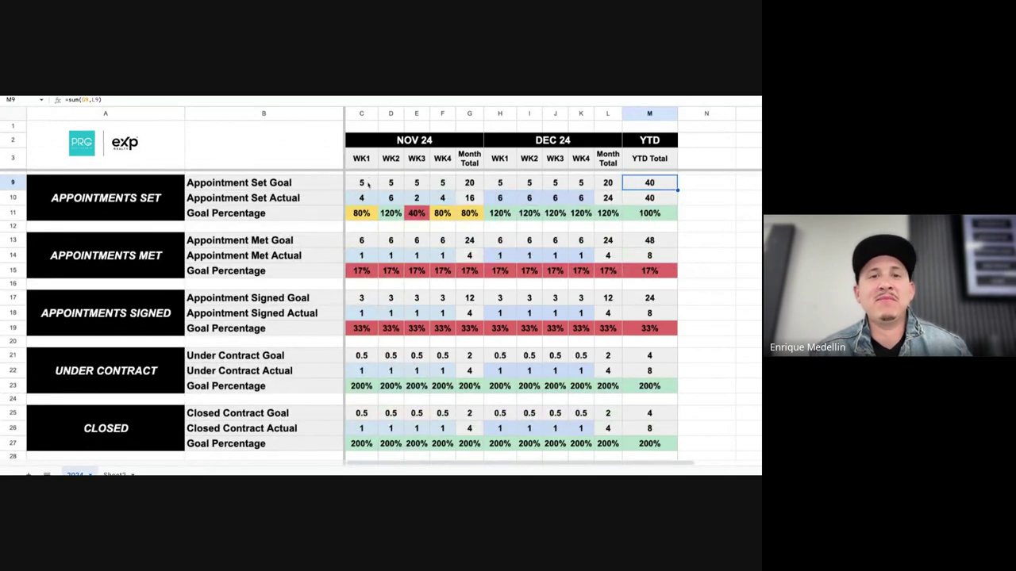
left_click(364, 242)
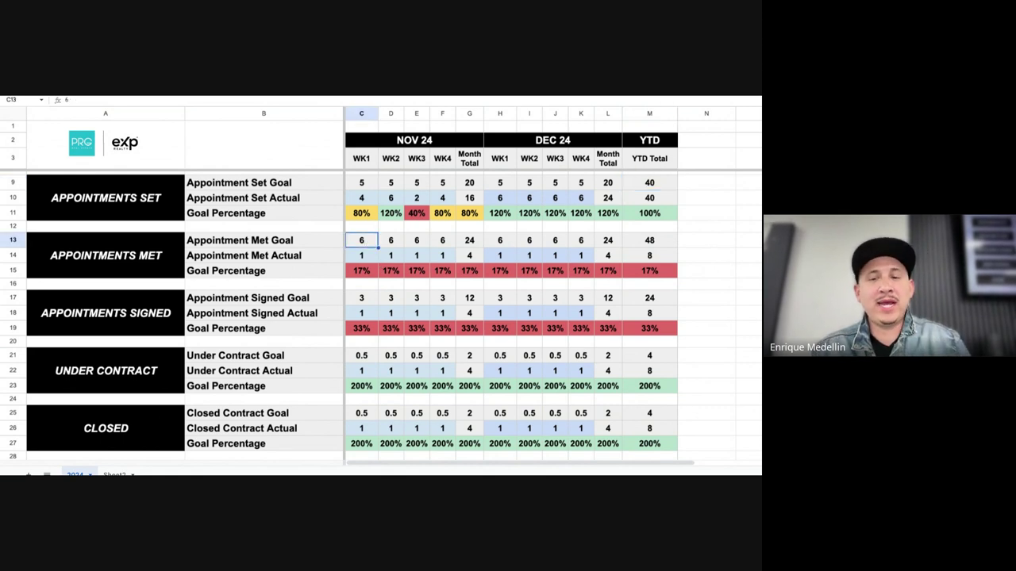
type("3")
key("Tab")
type("3")
key("Tab")
type("3")
key("Tab")
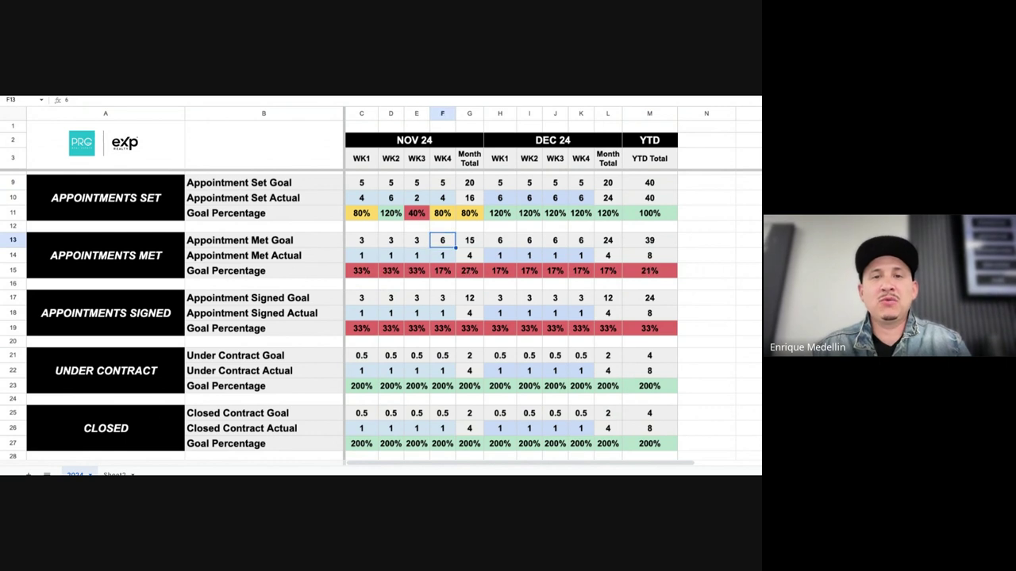
type("3")
key("Tab")
key("Tab")
type("3")
key("Tab")
type("3")
key("Tab")
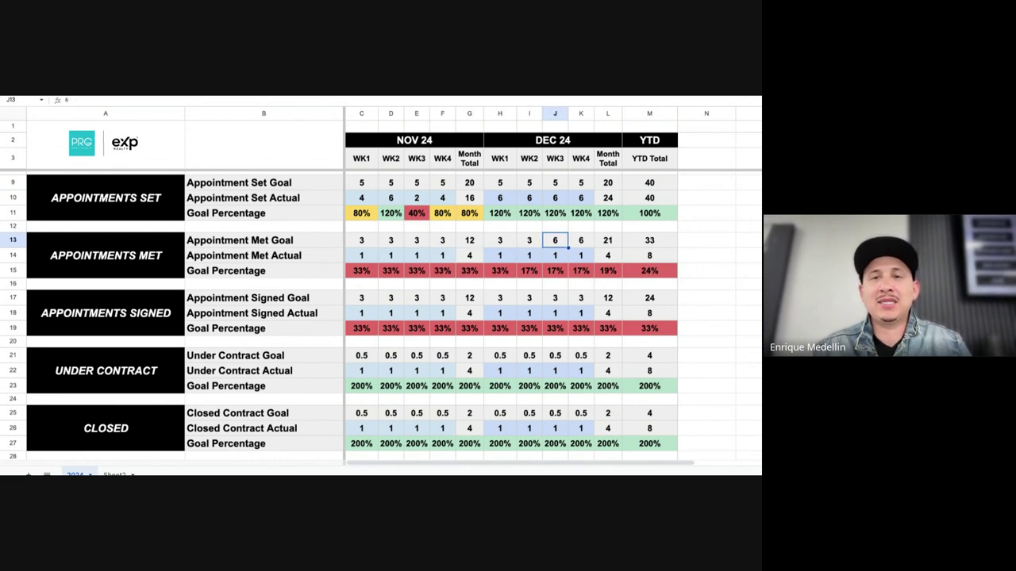
type("3")
key("Tab")
type("3")
key("Tab")
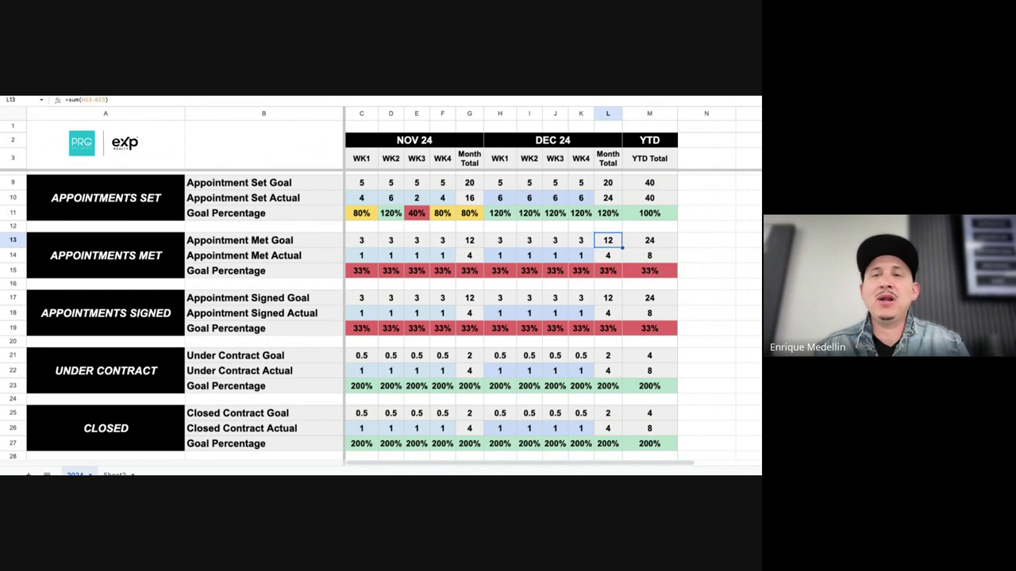
Enter Appointment Met actuals of 2, 3, 4 and 5 in C14:F14
left_click(361, 258)
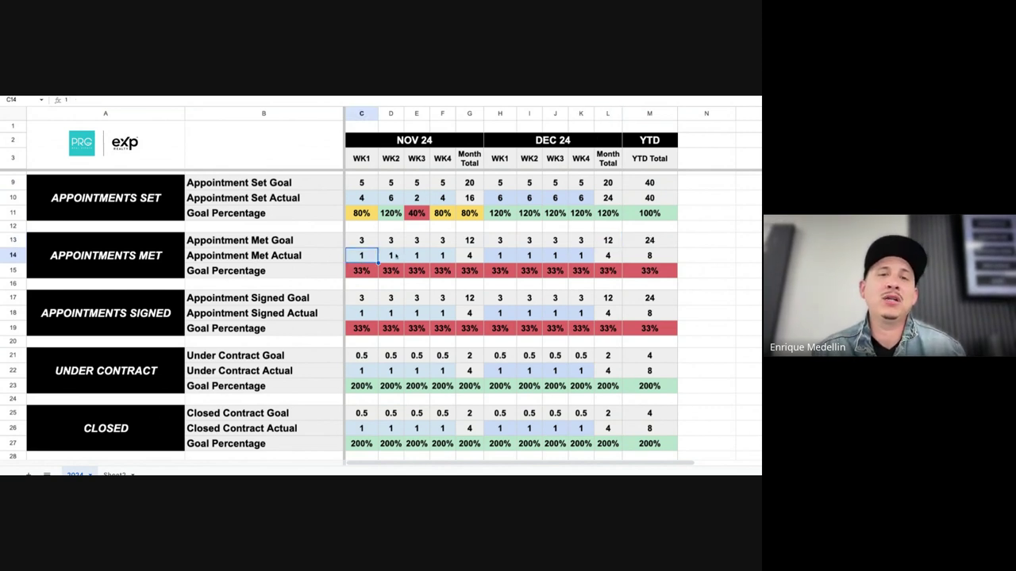
left_click(392, 255)
left_click(416, 255)
left_click(442, 255)
left_click(362, 255)
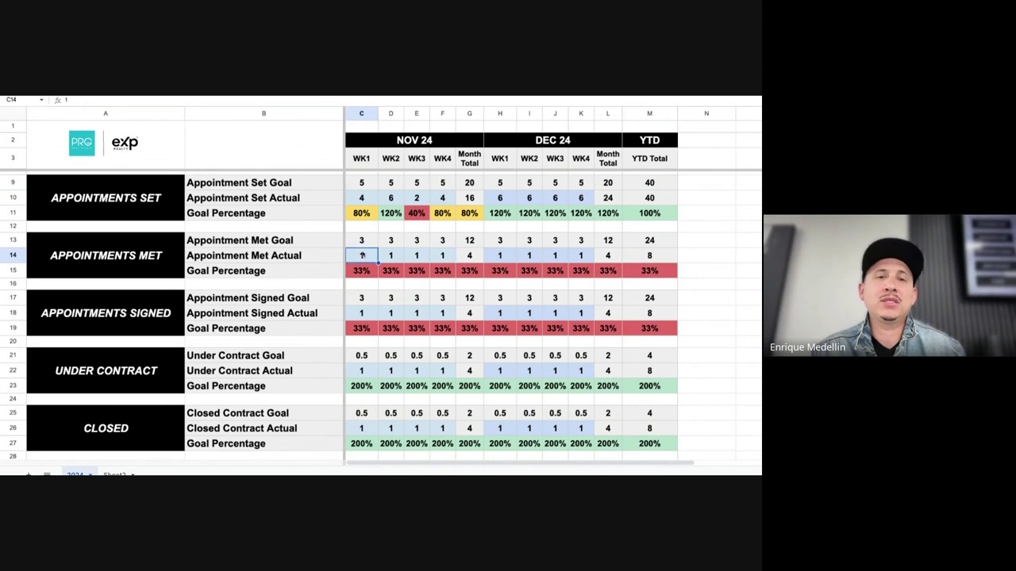
type("2")
key("Tab")
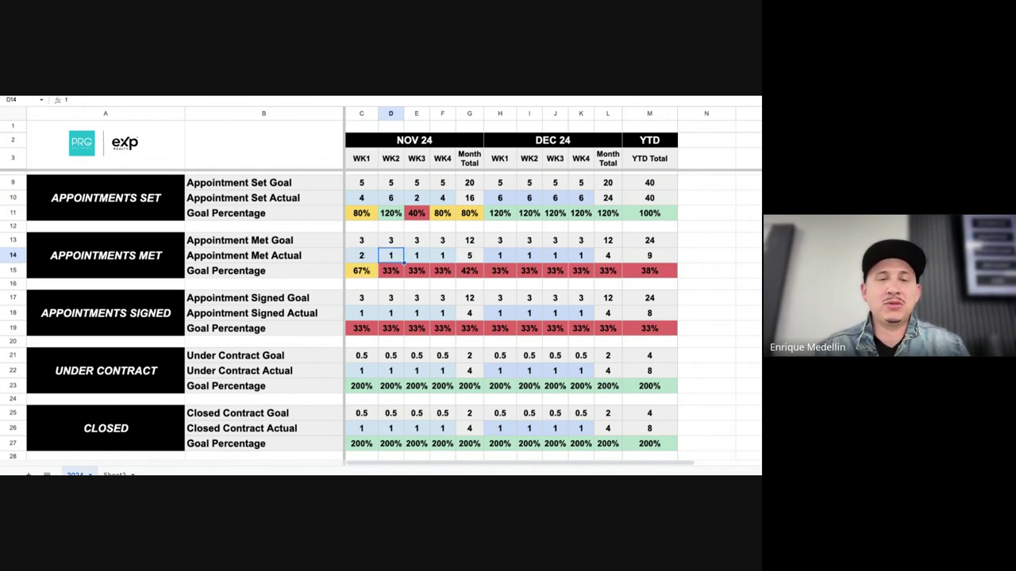
type("3")
key("Tab")
type("4")
key("Tab")
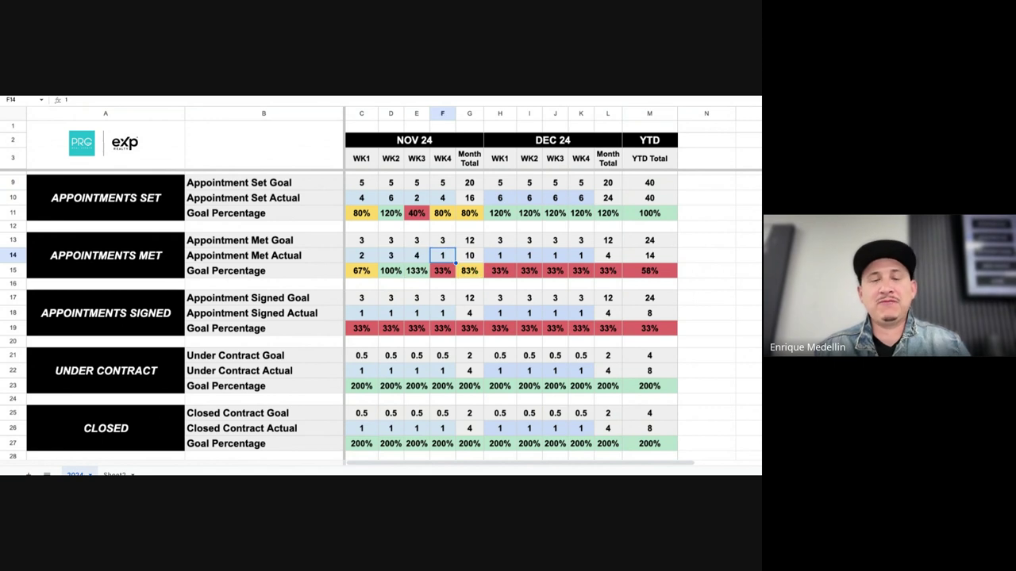
type("5")
key("Tab")
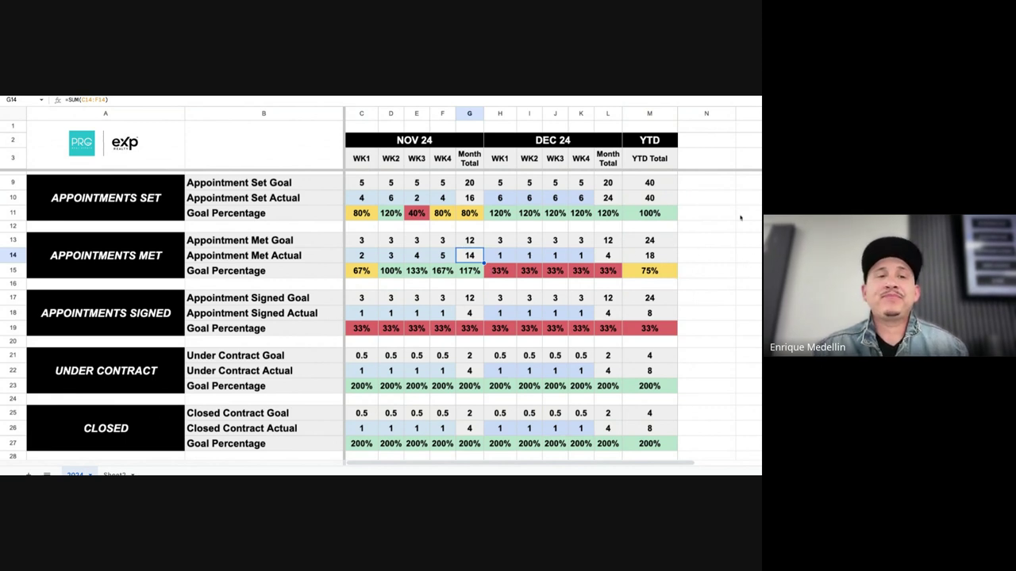
scroll(411, 334, "down", 3)
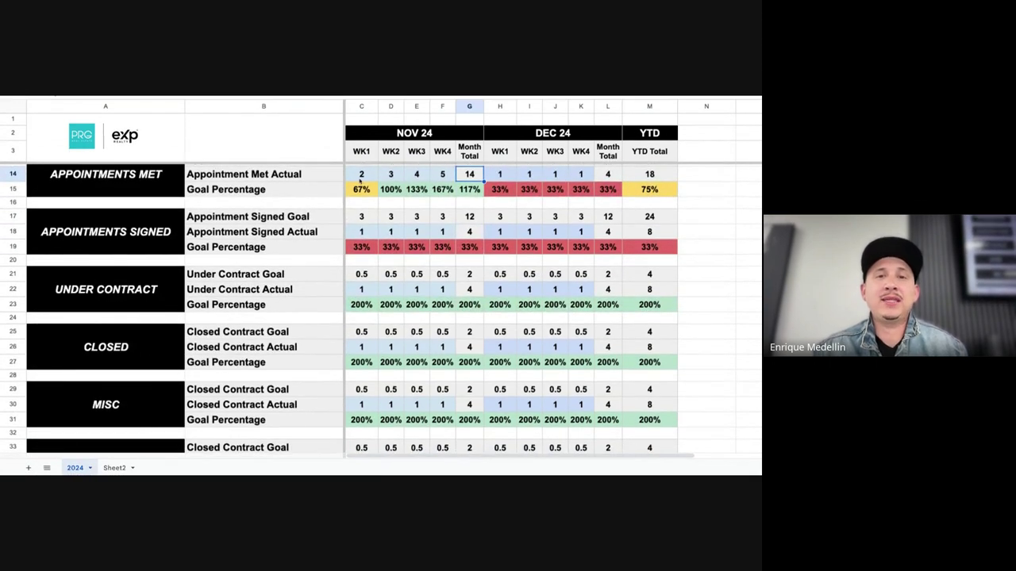
scroll(365, 226, "up", 2)
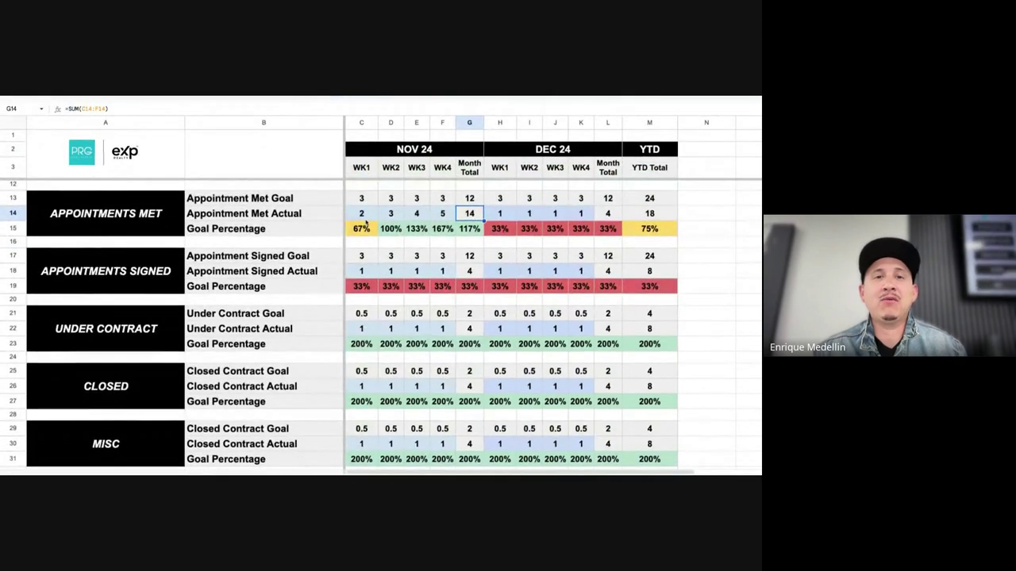
left_click(363, 255)
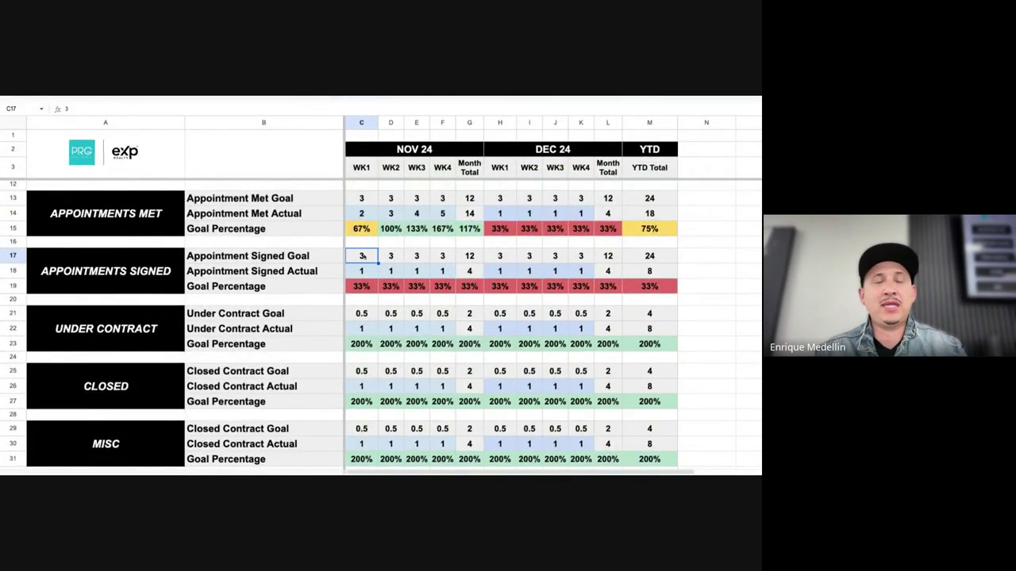
type("1")
key("Tab")
type("1")
key("Tab")
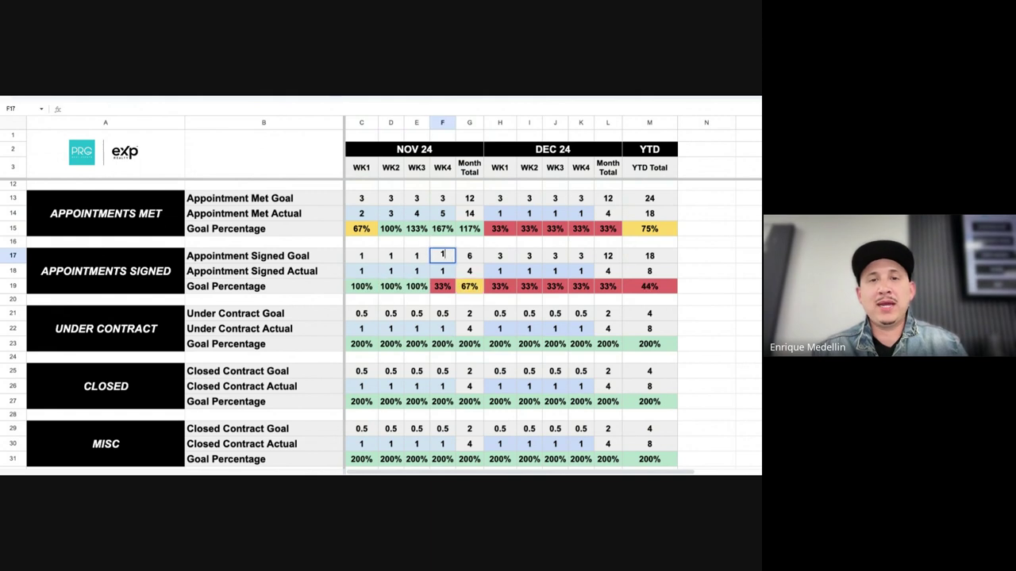
type("1")
key("Tab")
key("Tab")
type("1")
key("Tab")
type("1\t1")
key("Tab")
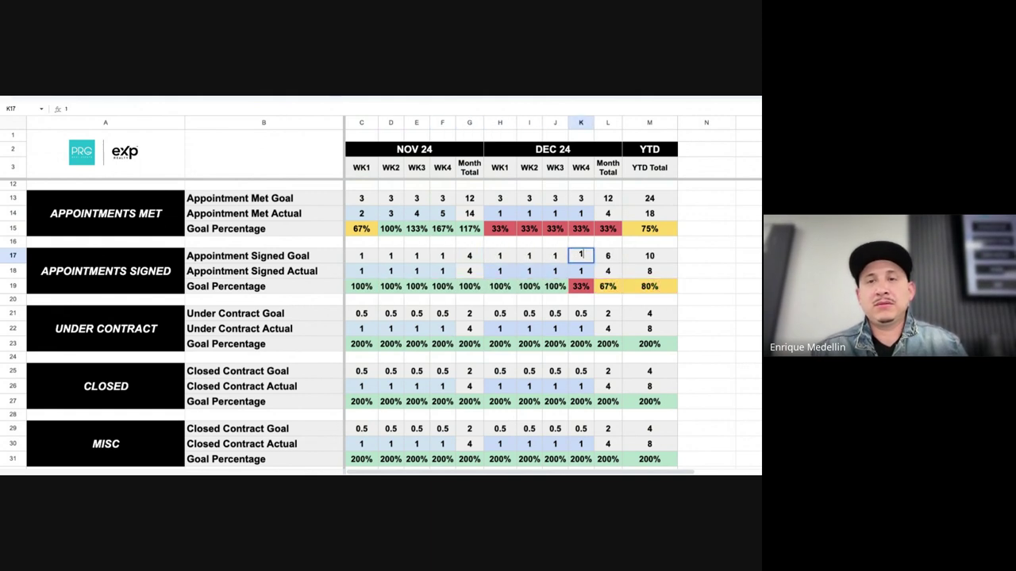
type("1")
key("Tab")
key("Tab")
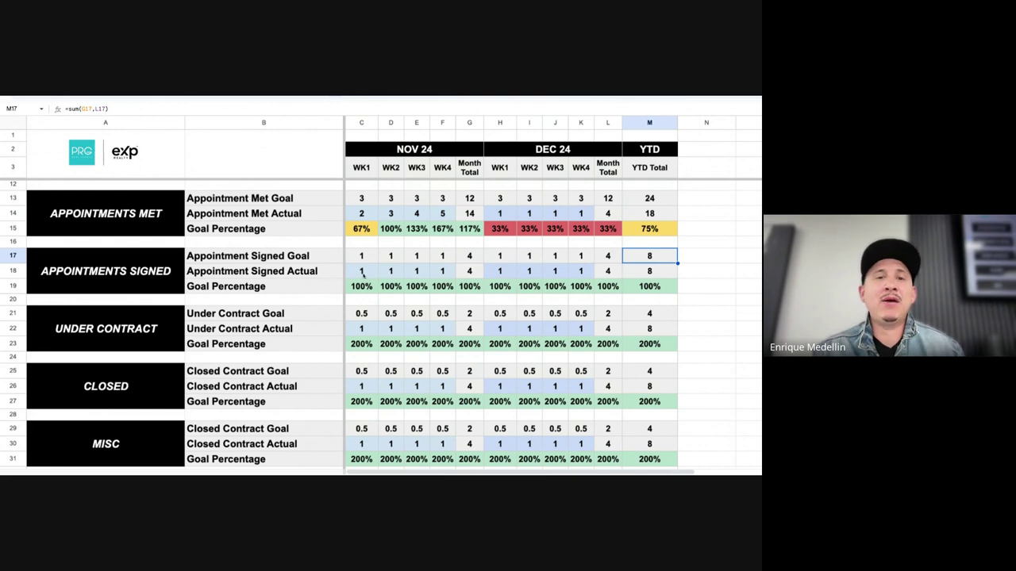
left_click(361, 271)
left_click(390, 271)
left_click(416, 271)
left_click(452, 270)
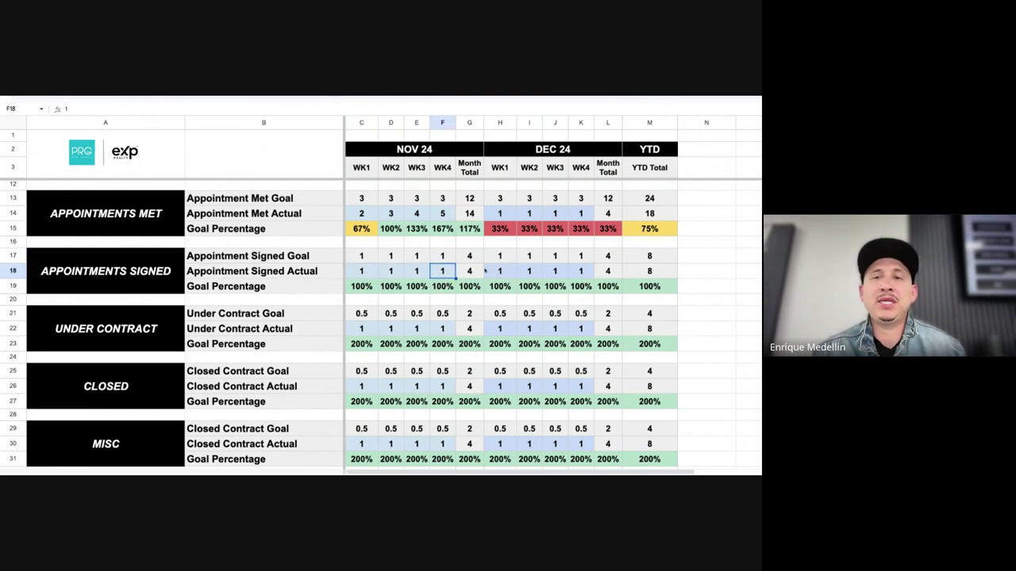
scroll(618, 281, "up", 2)
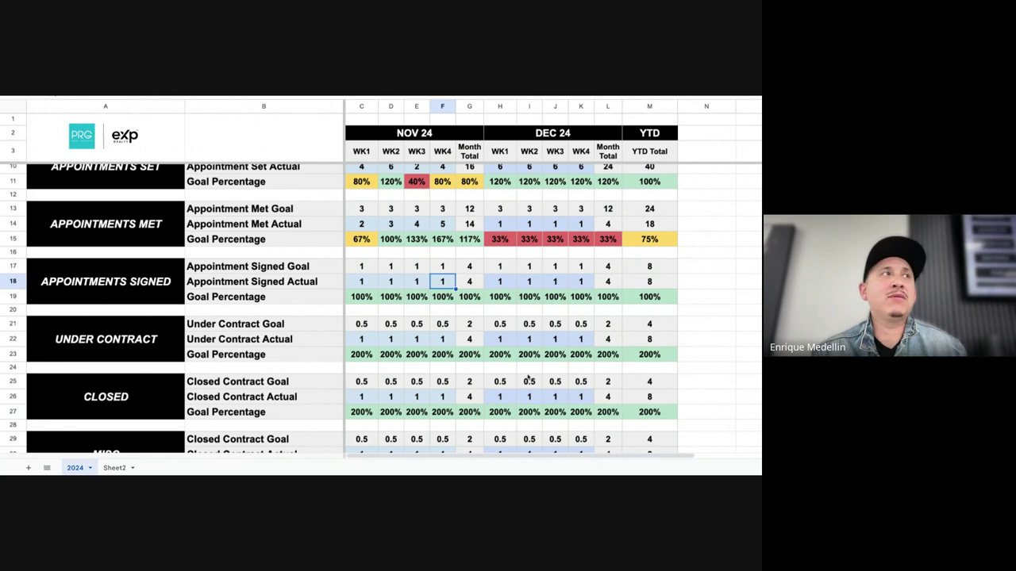
scroll(527, 380, "down", 5)
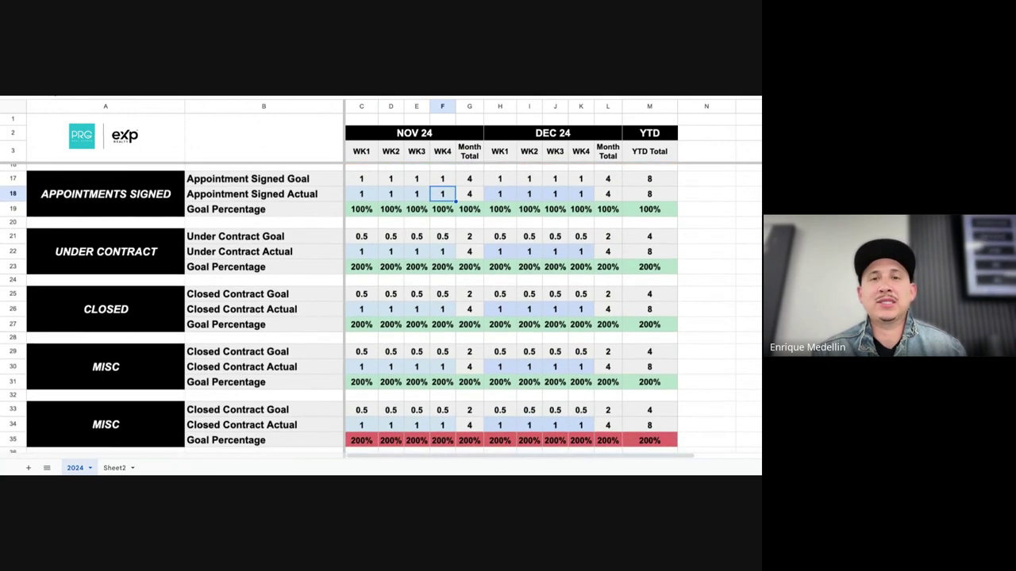
scroll(381, 309, "down", 3)
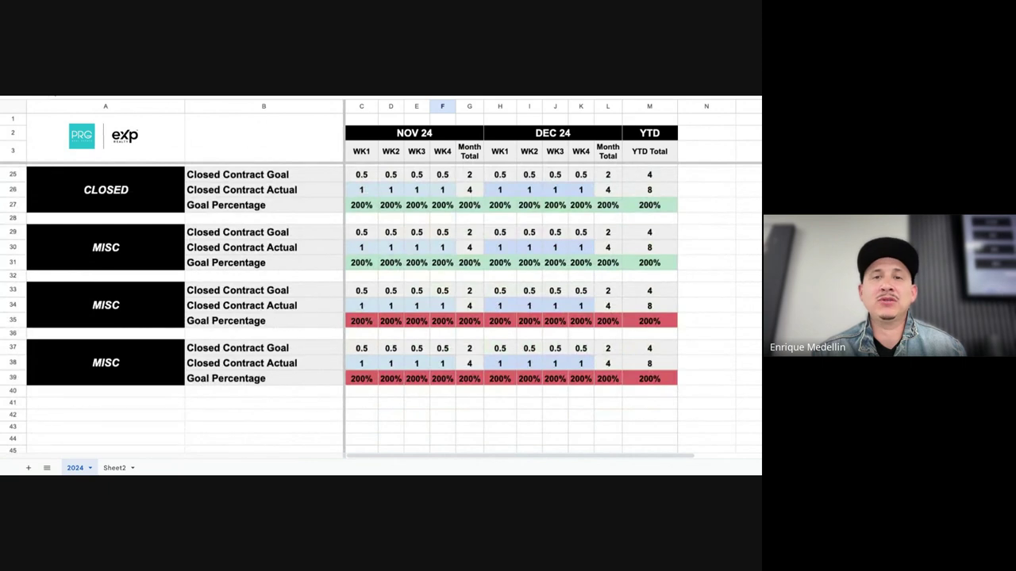
scroll(540, 350, "up", 4)
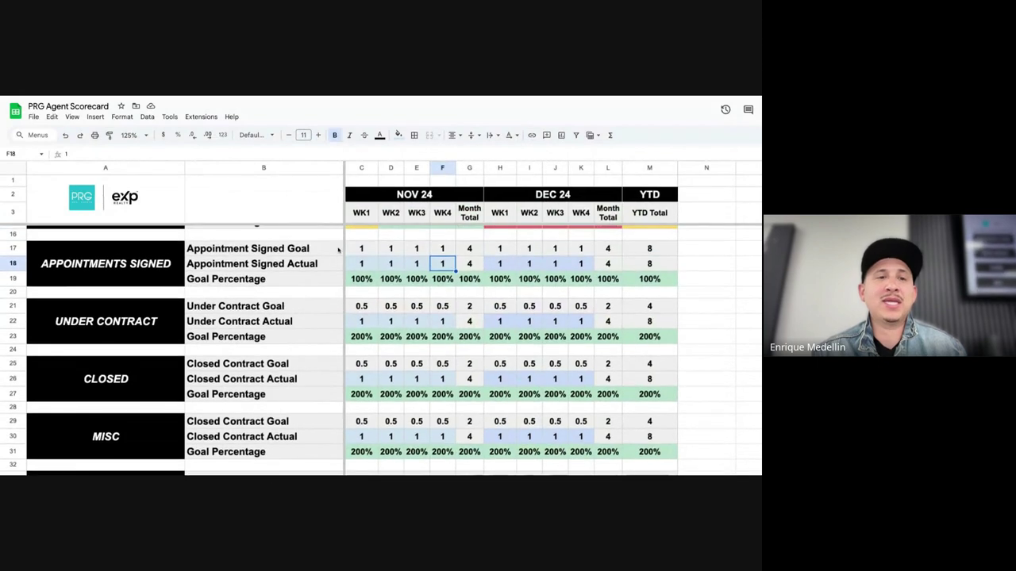
Review the Under Contract November goal total formula and the weekly goal values
left_click(120, 334)
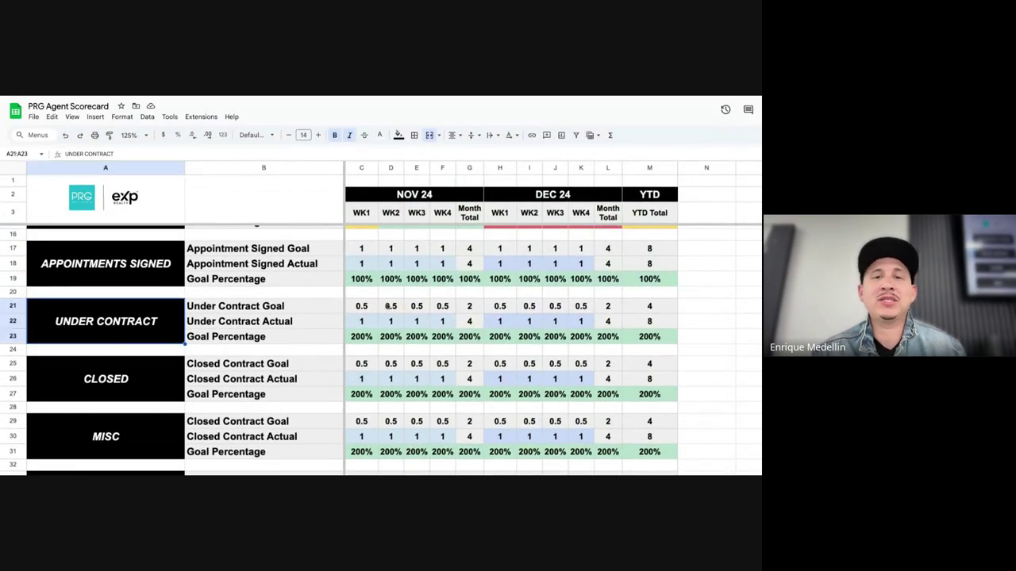
left_click(473, 307)
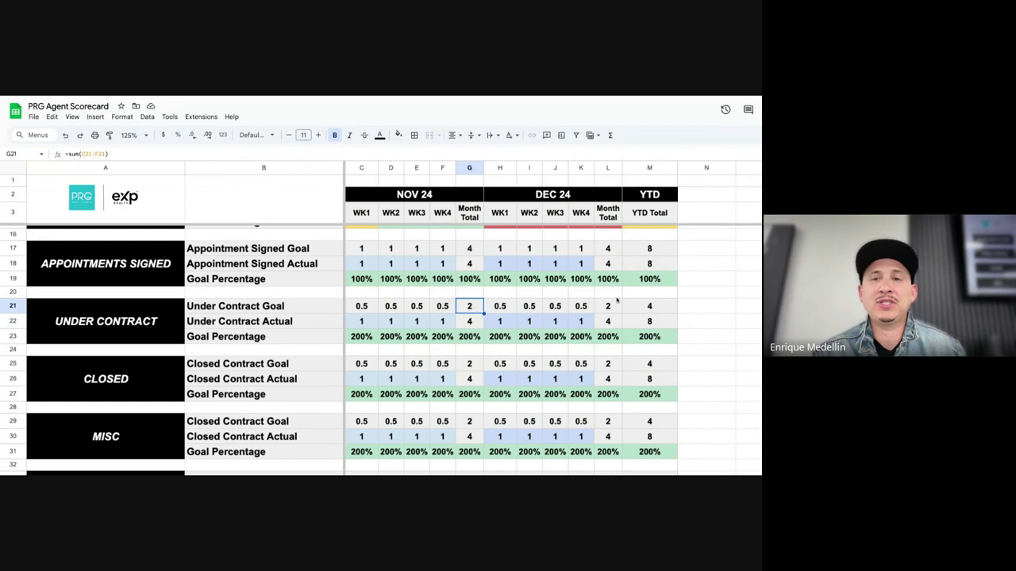
left_click(367, 307)
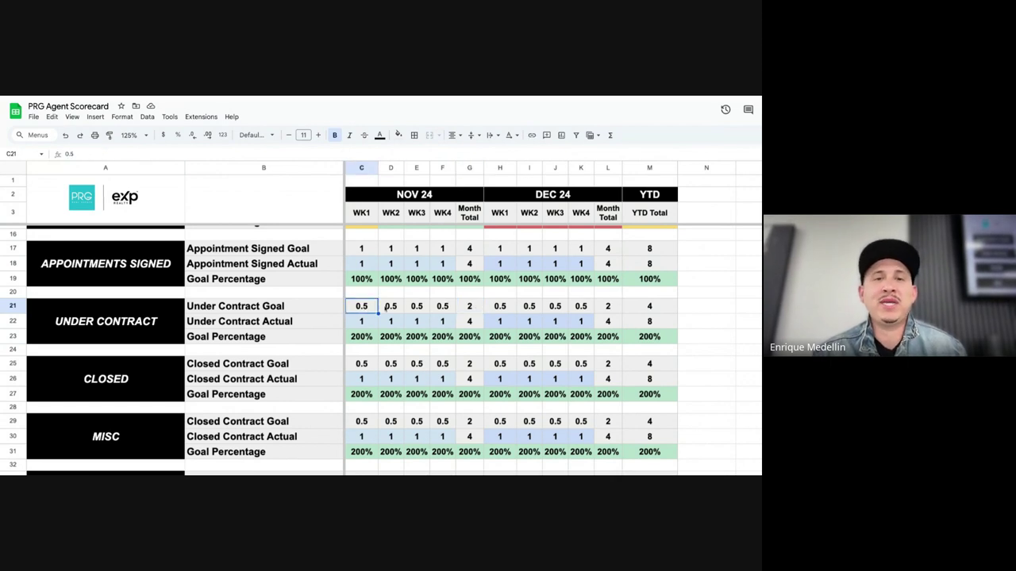
left_click(389, 307)
left_click(416, 306)
Enter 0 as the WK2 and WK3 Under Contract actuals
scroll(416, 340, "down", 1)
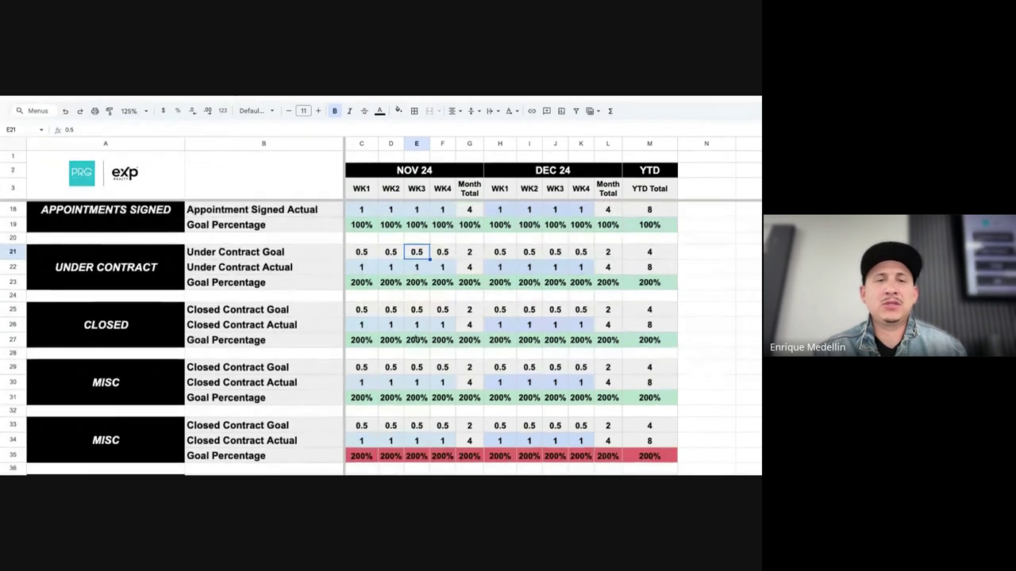
left_click(362, 266)
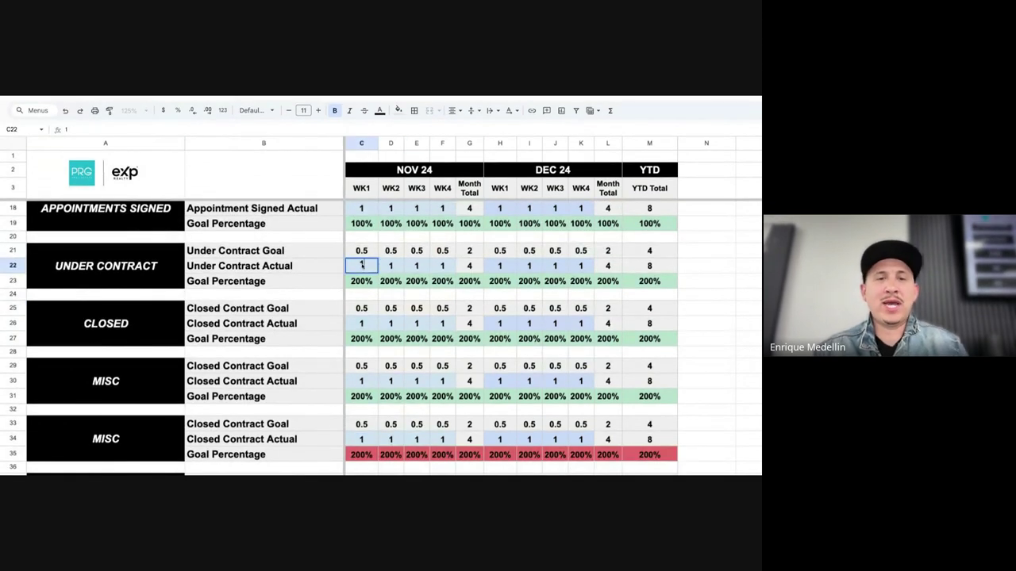
key("Right")
type("0")
key("Right")
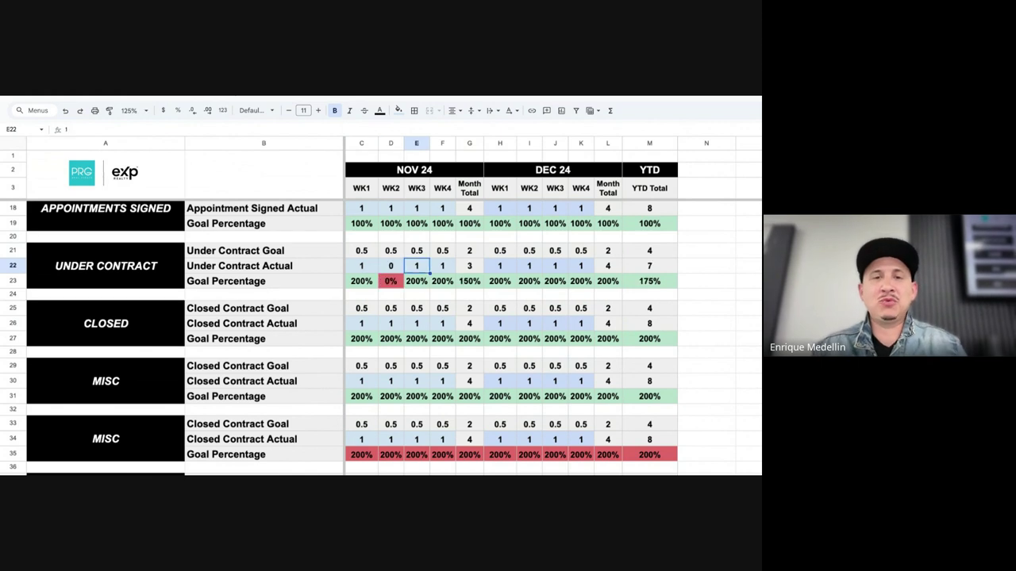
type("0")
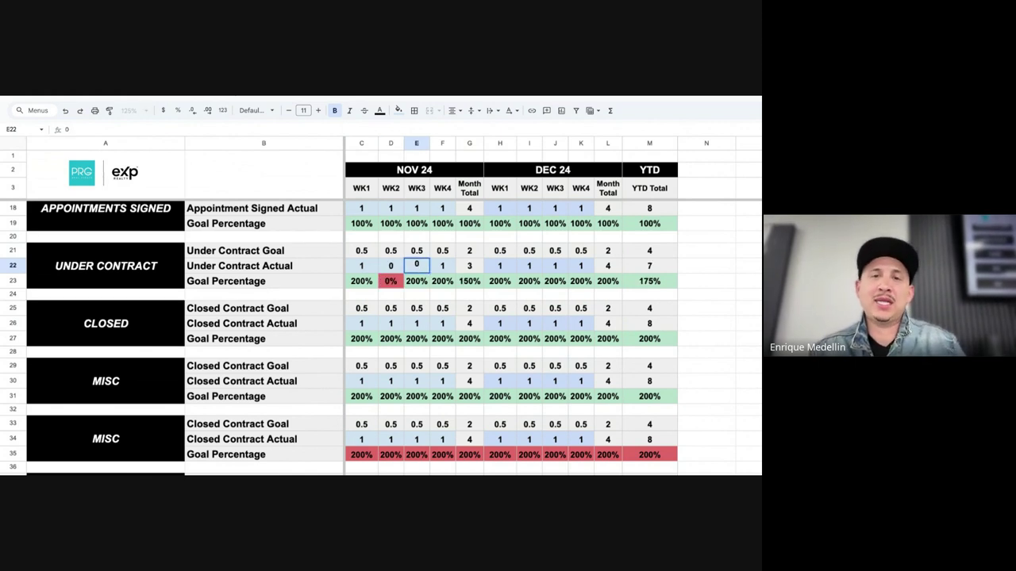
key("Right")
key("Right")
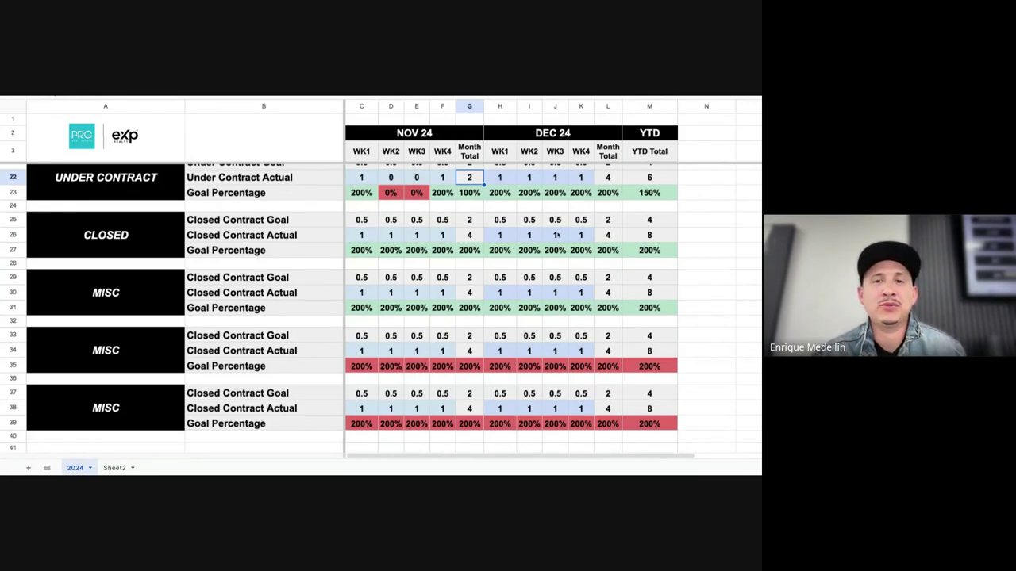
scroll(108, 233, "down", 2)
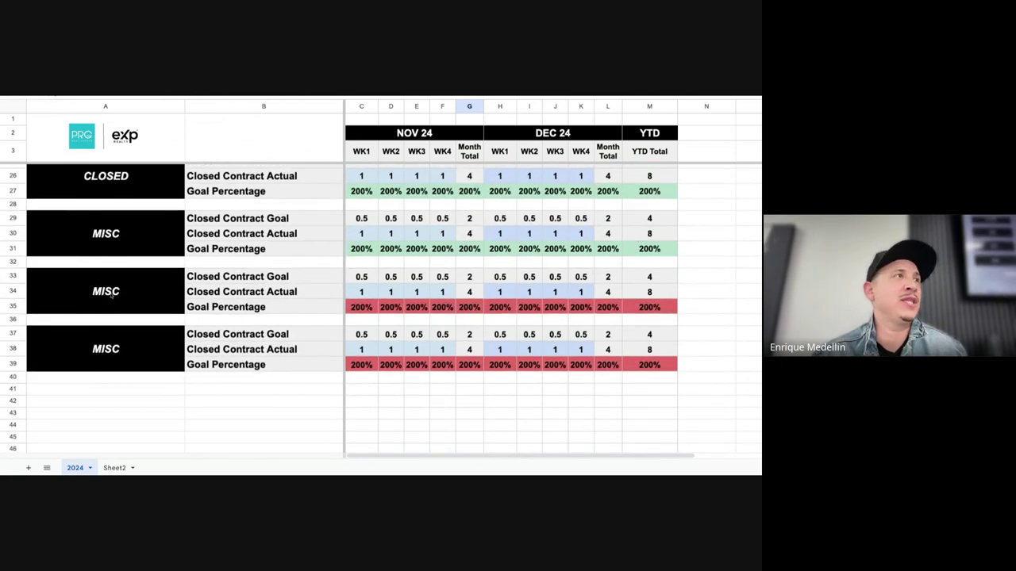
scroll(111, 295, "up", 7)
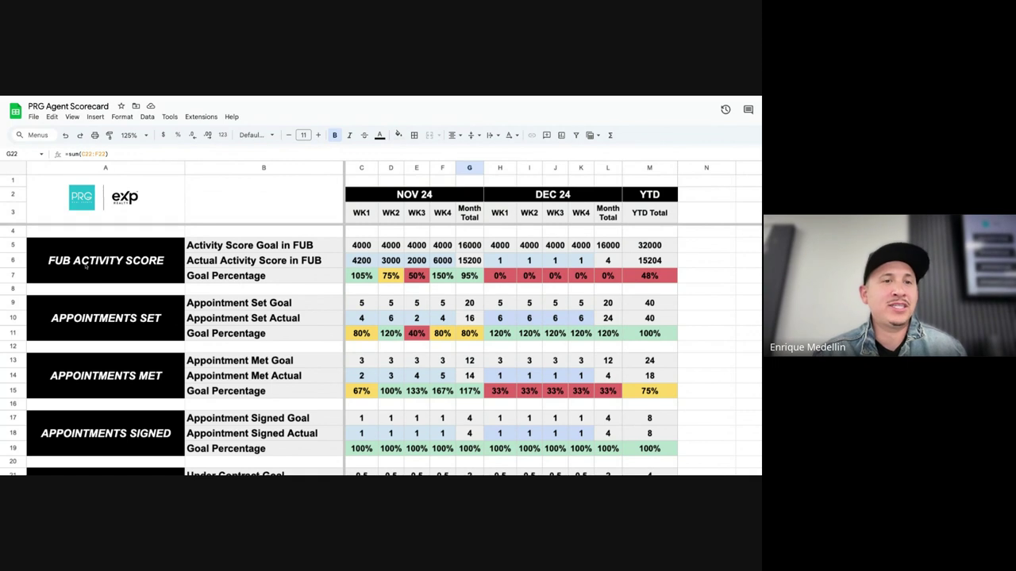
scroll(124, 278, "down", 1)
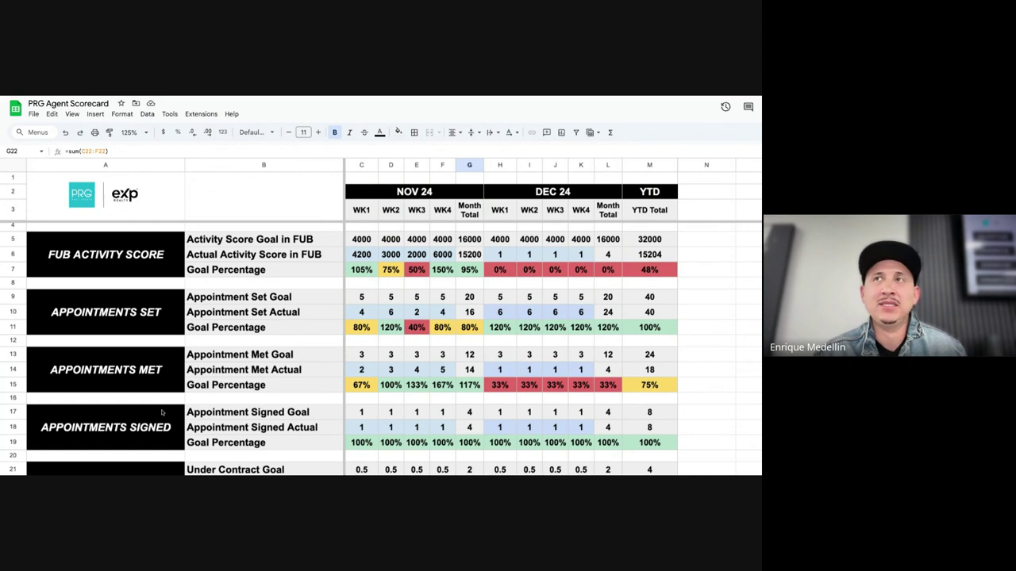
scroll(175, 373, "down", 2)
scroll(162, 412, "down", 1)
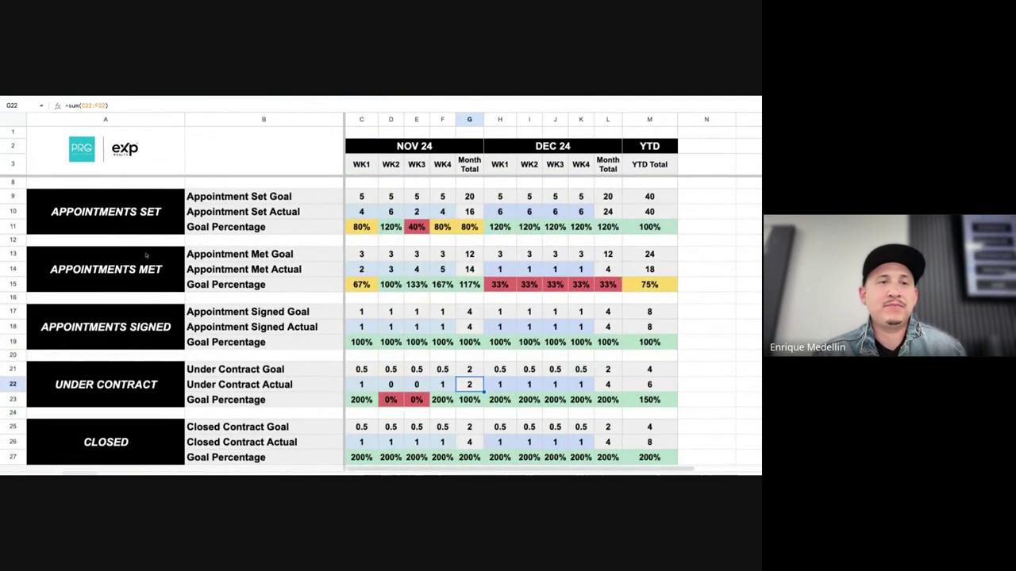
scroll(140, 281, "down", 5)
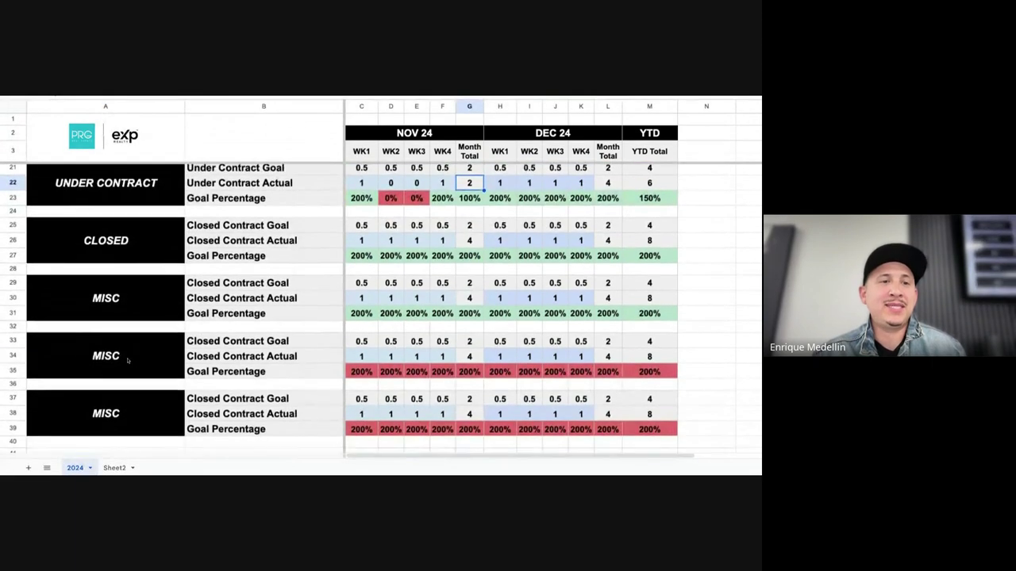
Replace the MISC label in merged cell A29 with 'SOCIAL MEDIA'
left_click(125, 247)
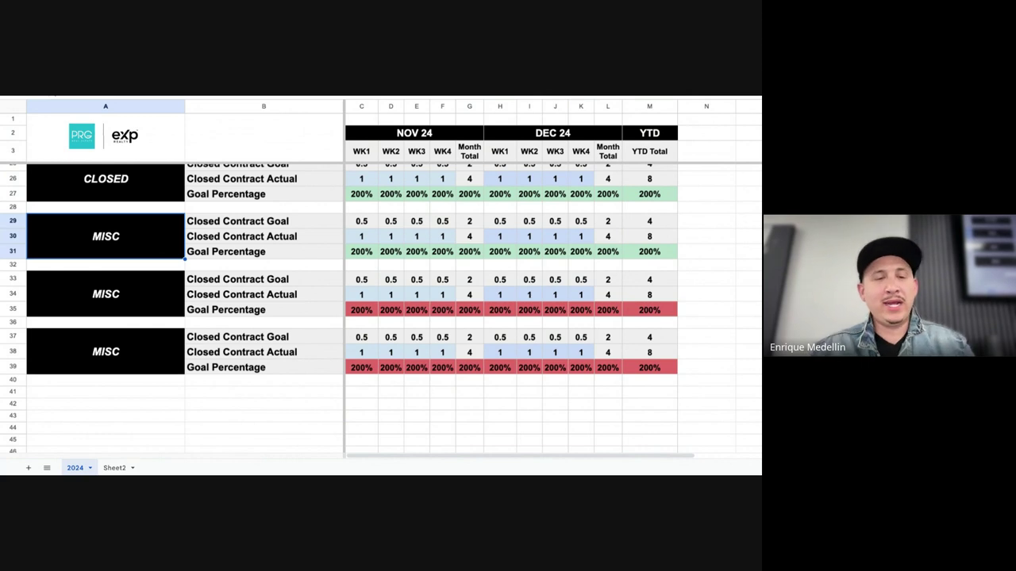
type("so")
key("BackSpace")
key("BackSpace")
type("SO")
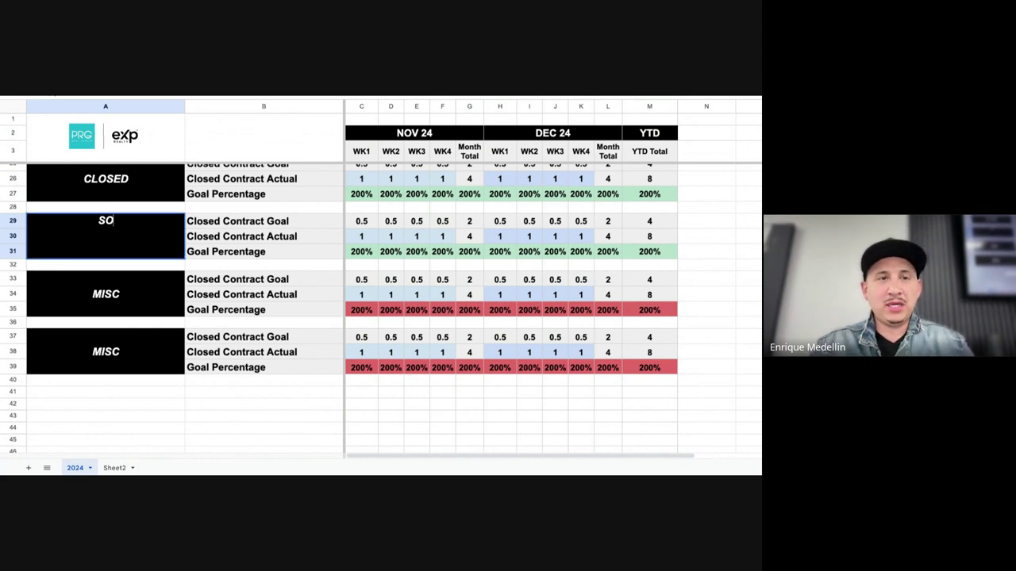
type("CIAL")
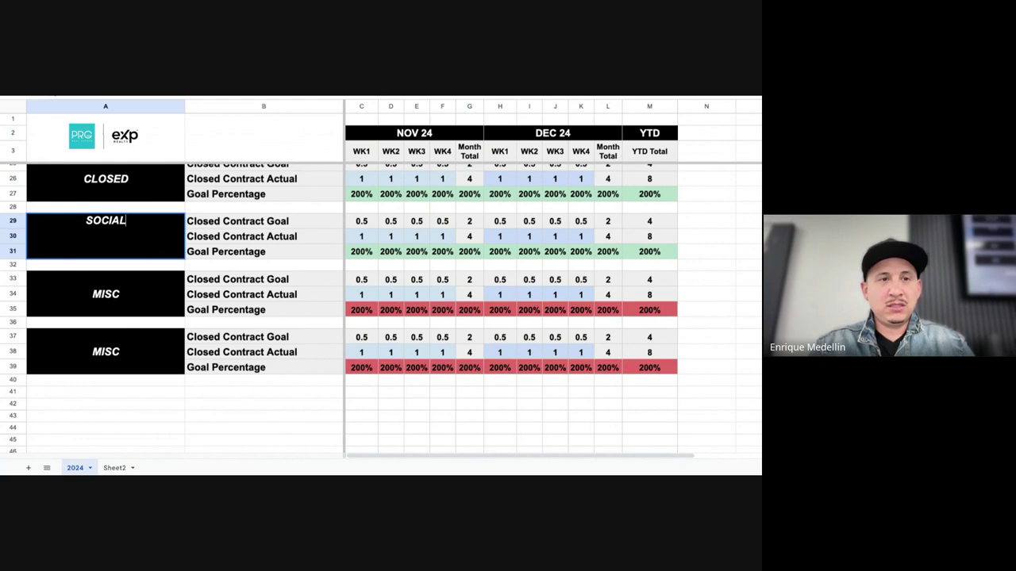
type(" MEDIA")
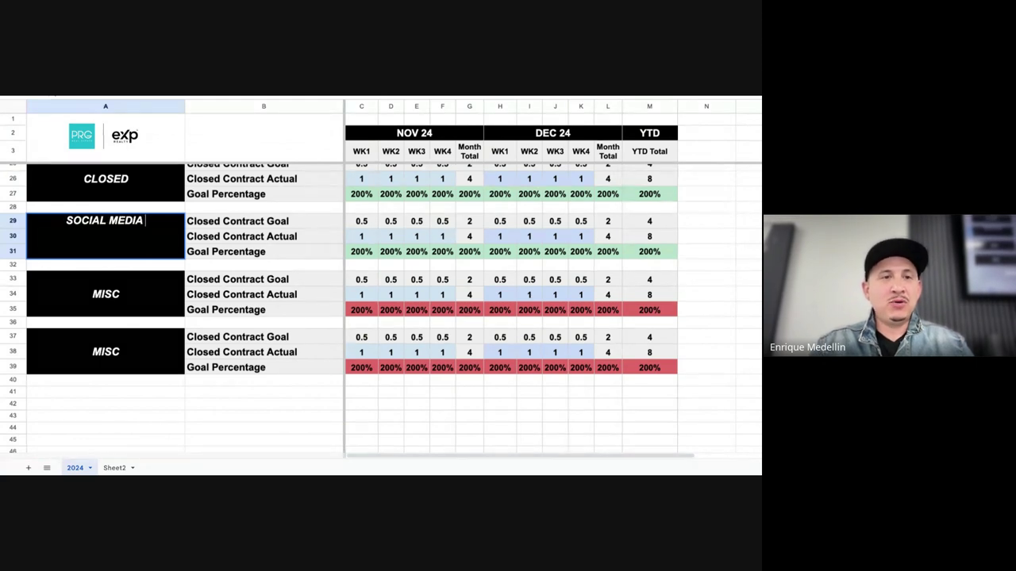
left_click(238, 310)
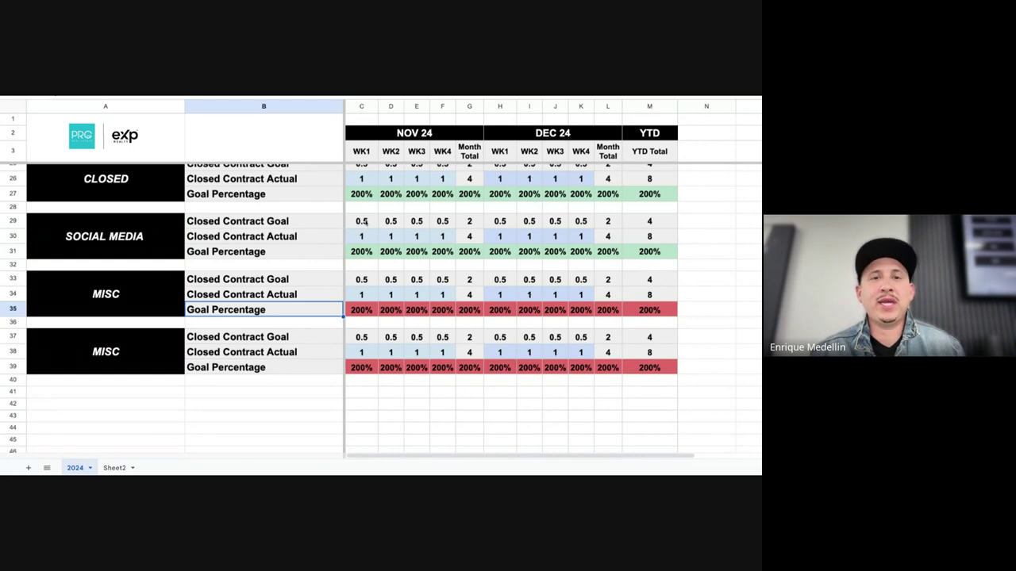
Enter a Social Media goal of 4 for each of November's four weeks
left_click(365, 223)
type("4")
key("Tab")
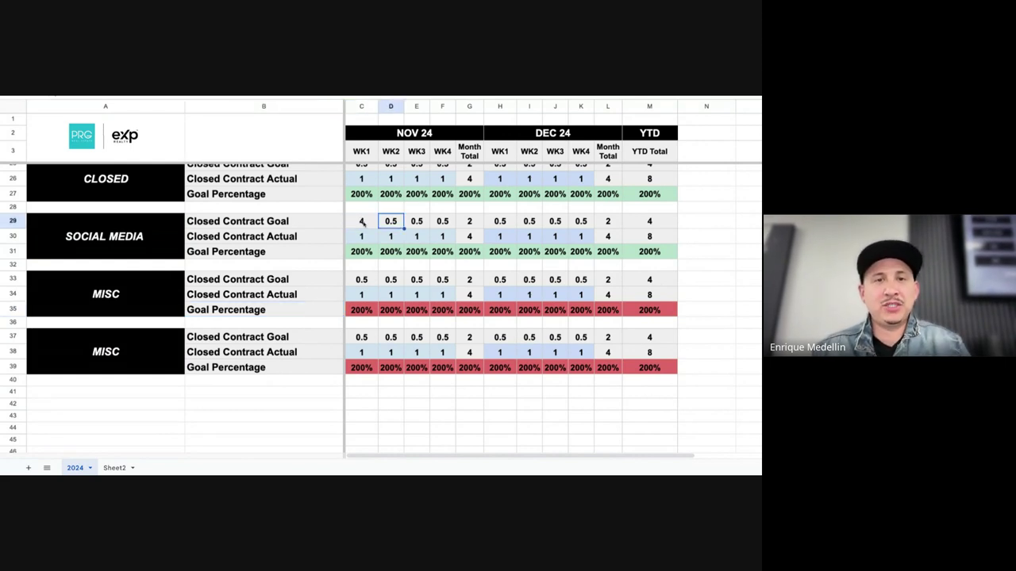
type("4")
key("Tab")
type("4")
key("Tab")
type("4")
key("Tab")
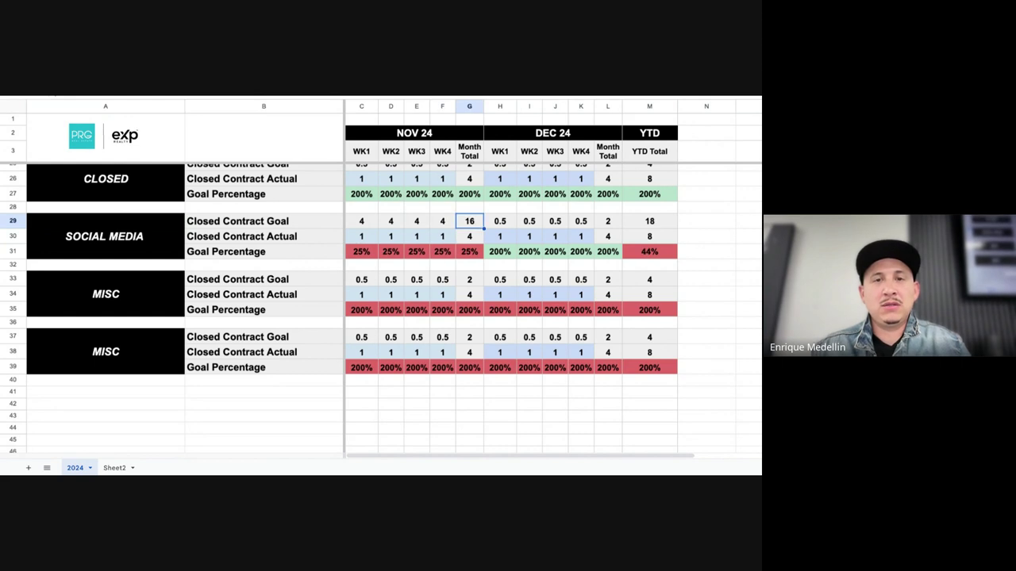
Enter weekly Social Media actuals of 3, 6, 4 and 2, then check the 94% goal percentage
left_click(369, 237)
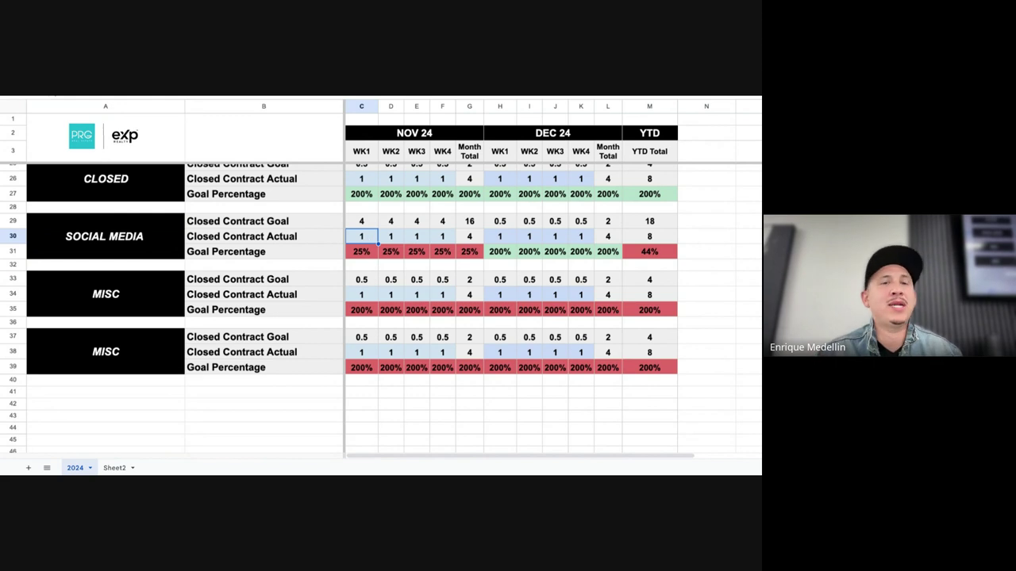
type("3")
key("Tab")
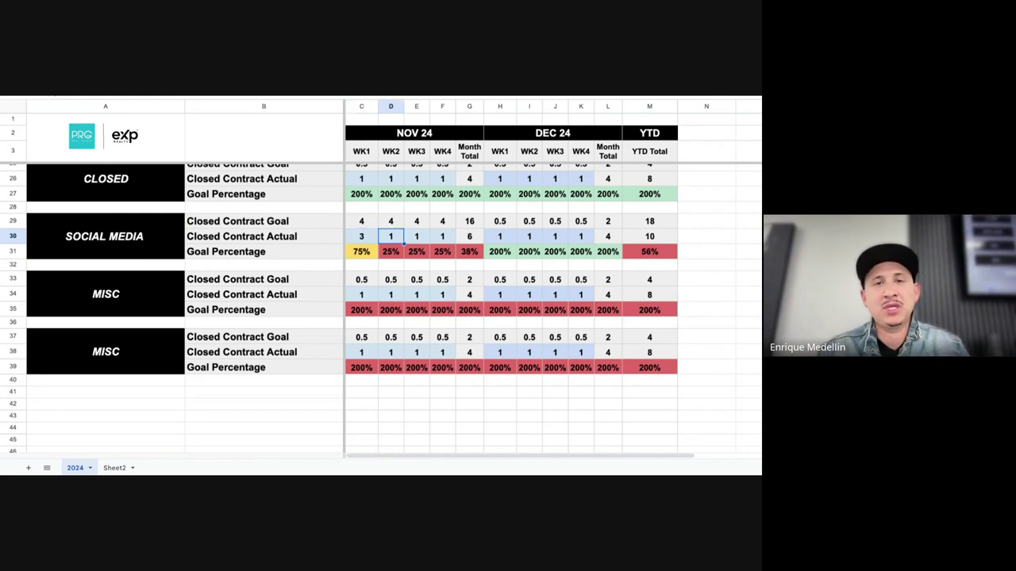
type("6")
key("Tab")
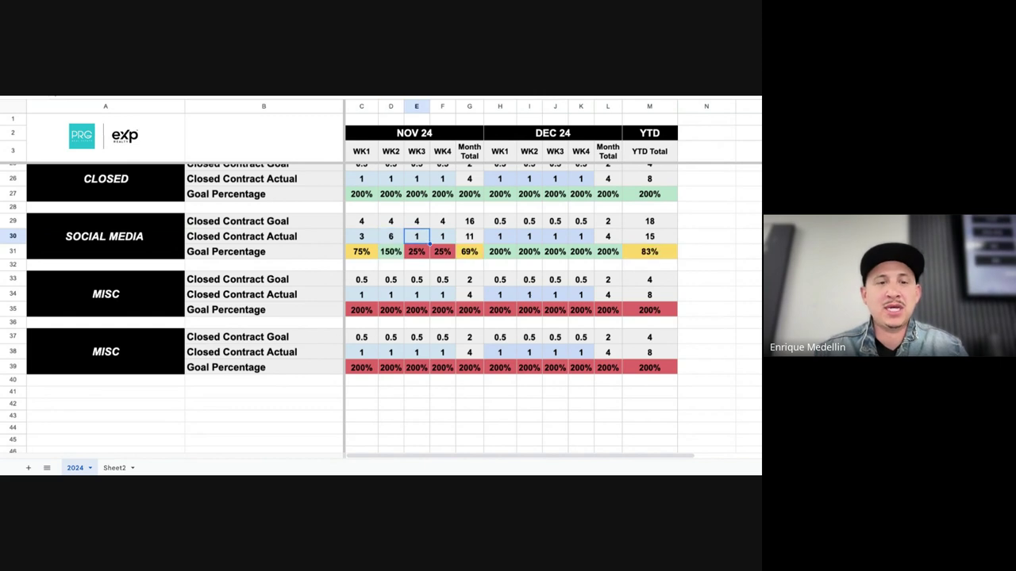
type("4")
key("Tab")
type("2")
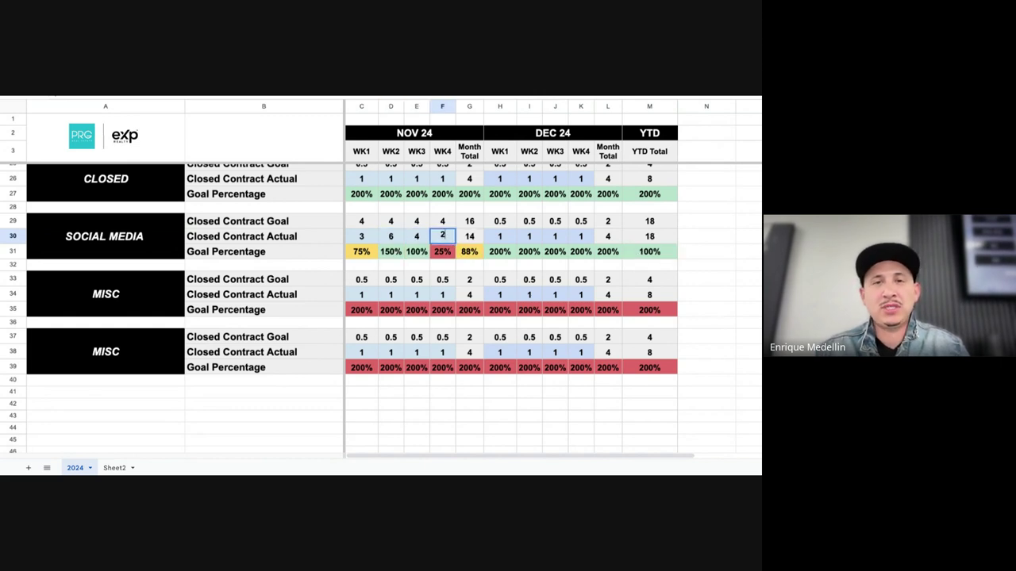
key("Tab")
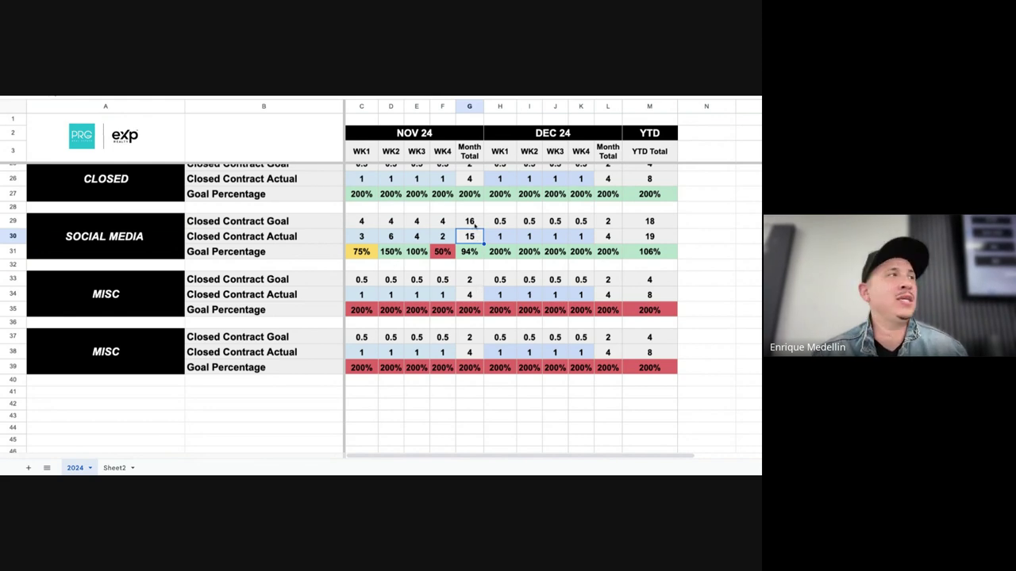
left_click(472, 256)
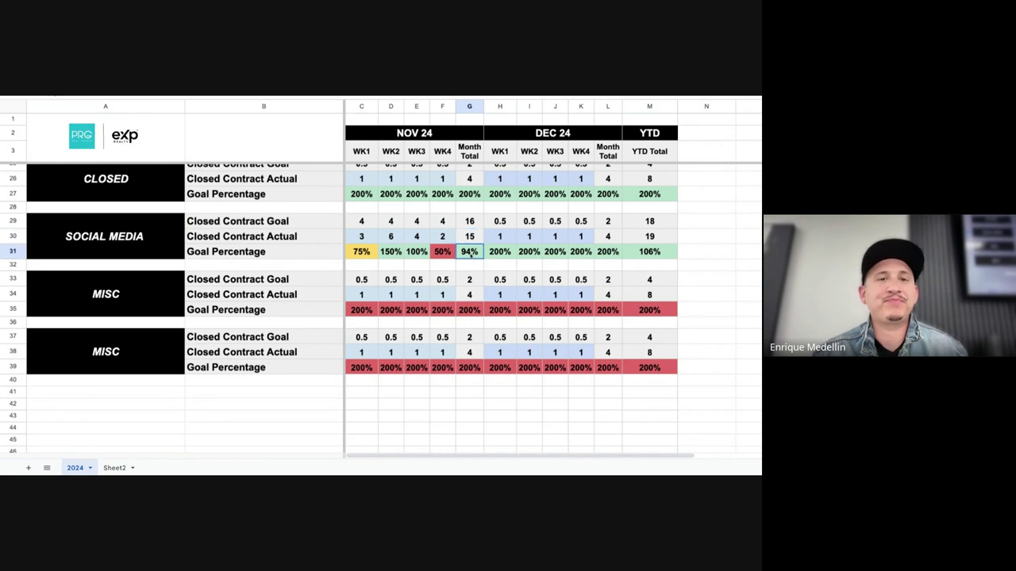
left_click(99, 297)
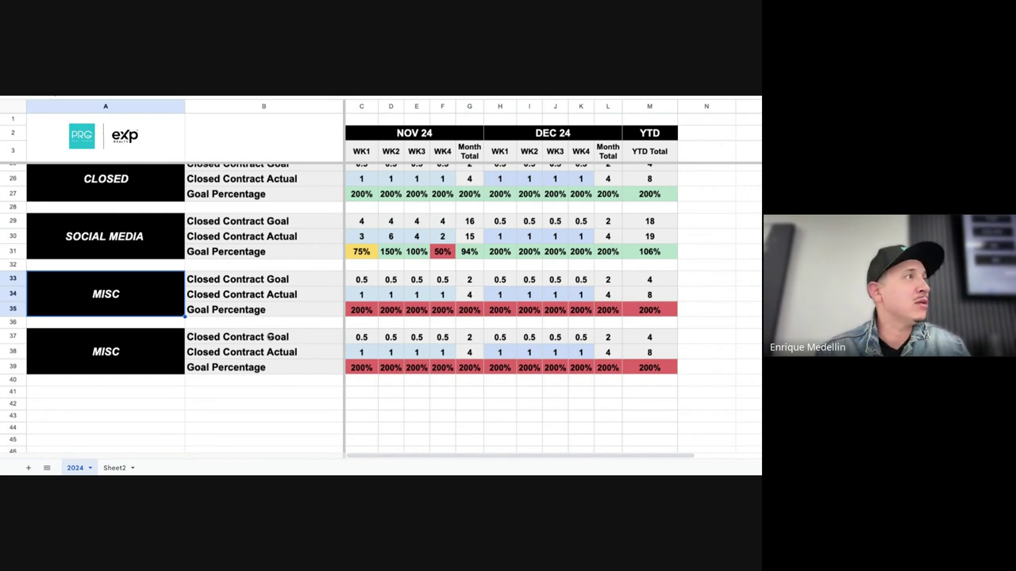
Select the MISC category labels and scroll back to the top of the sheet
left_click(125, 354)
scroll(163, 347, "down", 3)
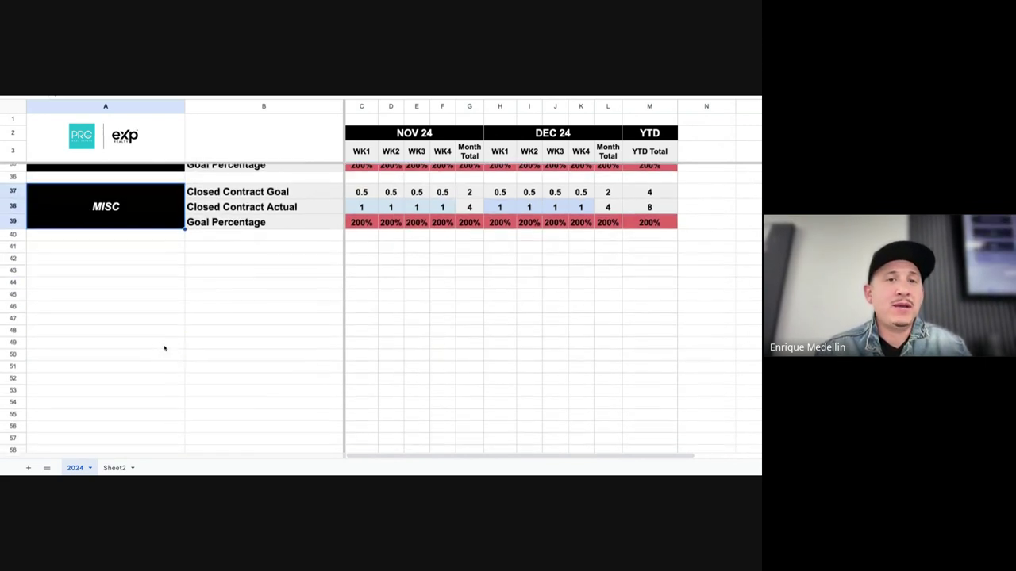
scroll(362, 296, "up", 5)
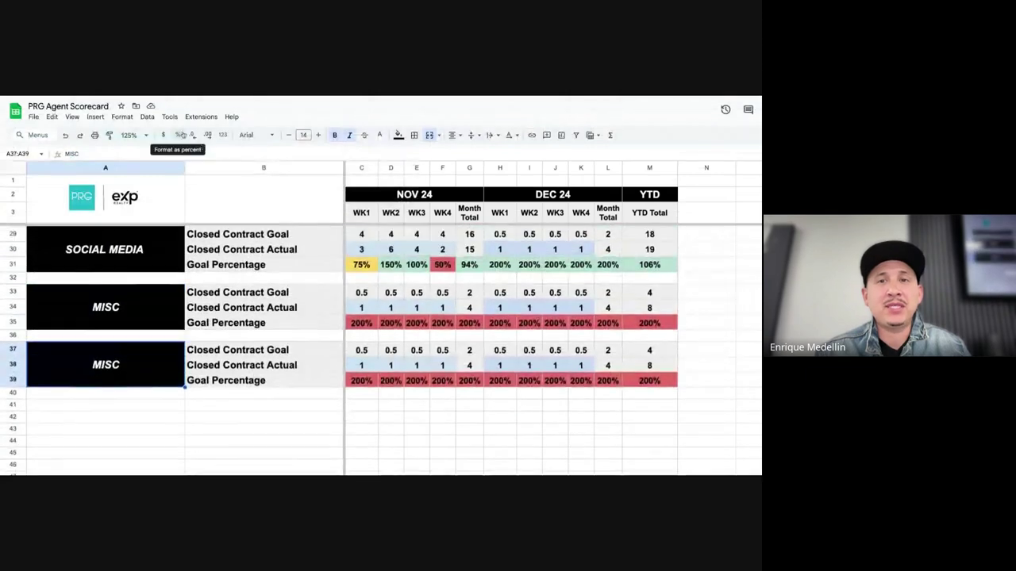
scroll(362, 295, "up", 6)
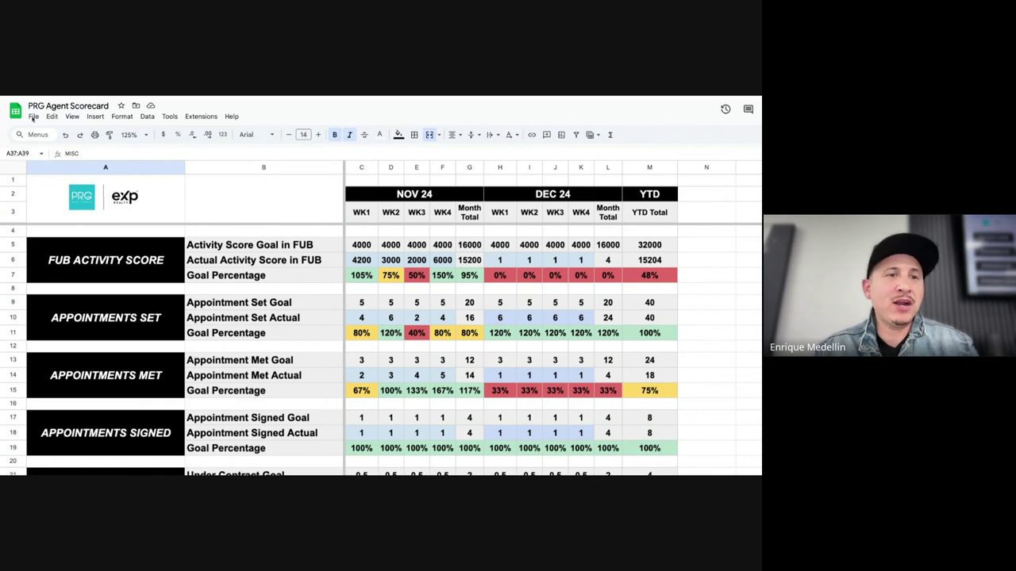
scroll(110, 355, "down", 8)
scroll(110, 354, "up", 8)
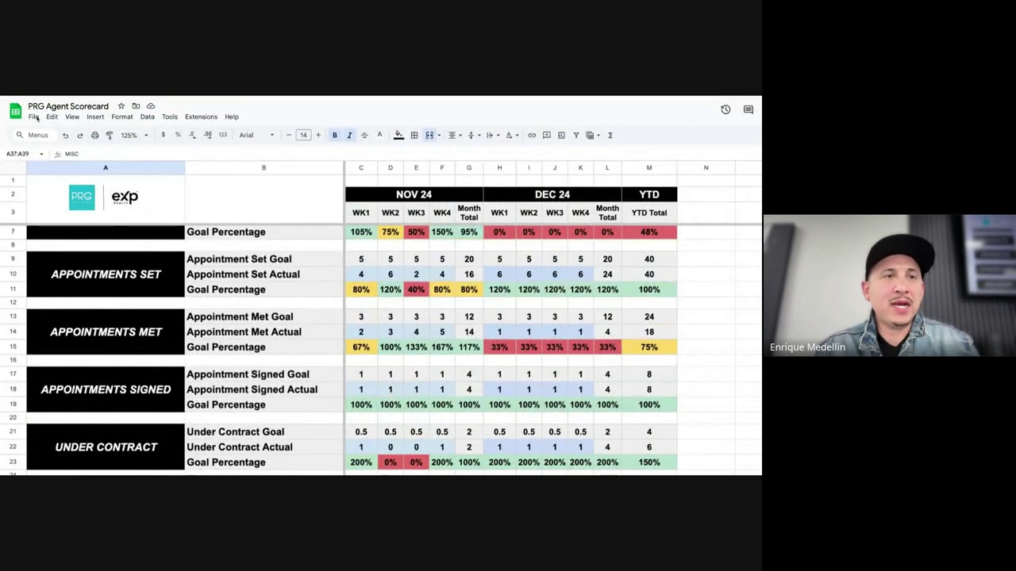
Open File > Share > Share with others for the scorecard
left_click(35, 117)
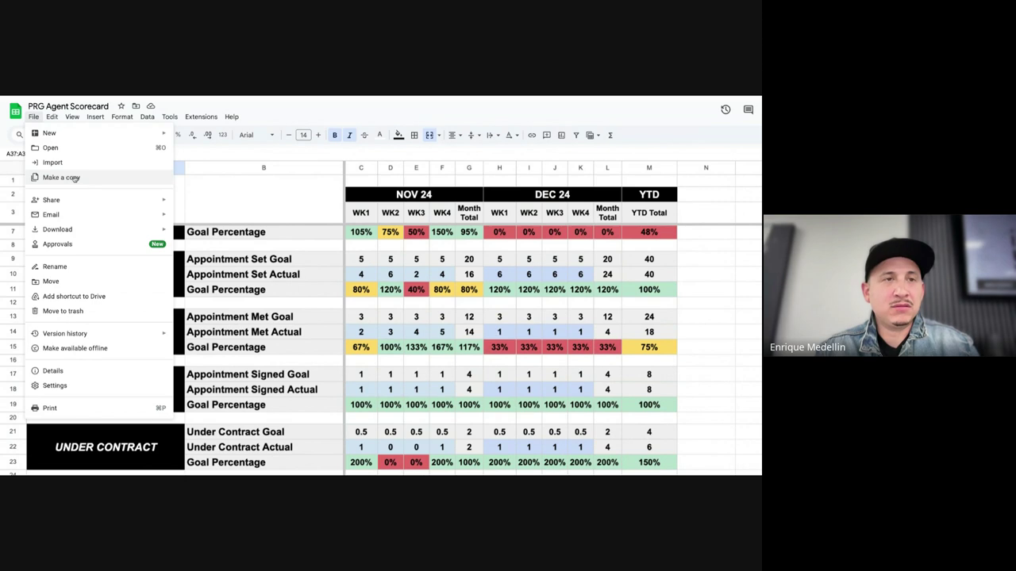
mouse_move(64, 203)
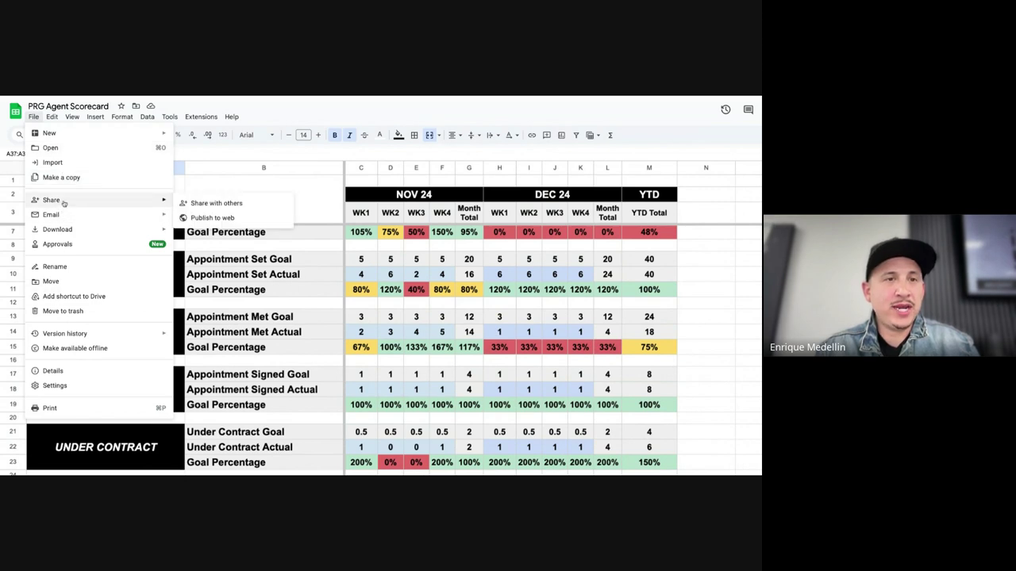
left_click(208, 204)
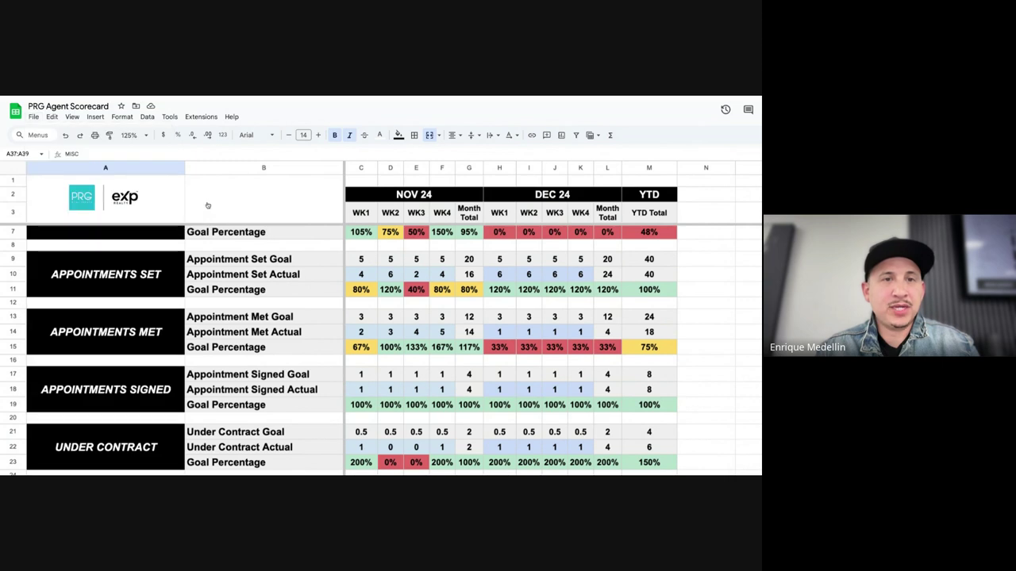
Add the TEAMPRG group as a recipient with Viewer access
type("team AFL")
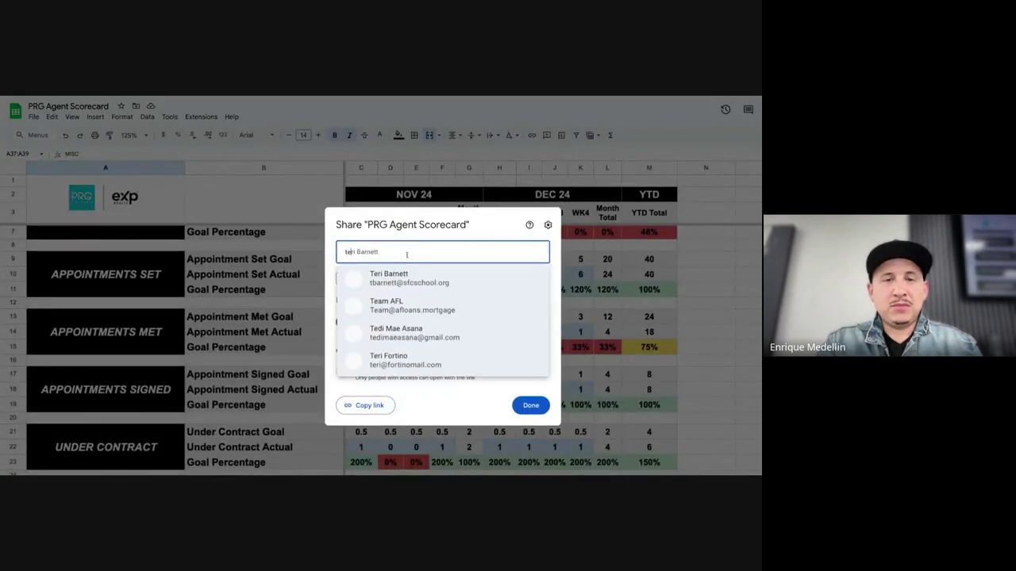
key("BackSpace")
key("BackSpace")
key("BackSpace")
type("prg")
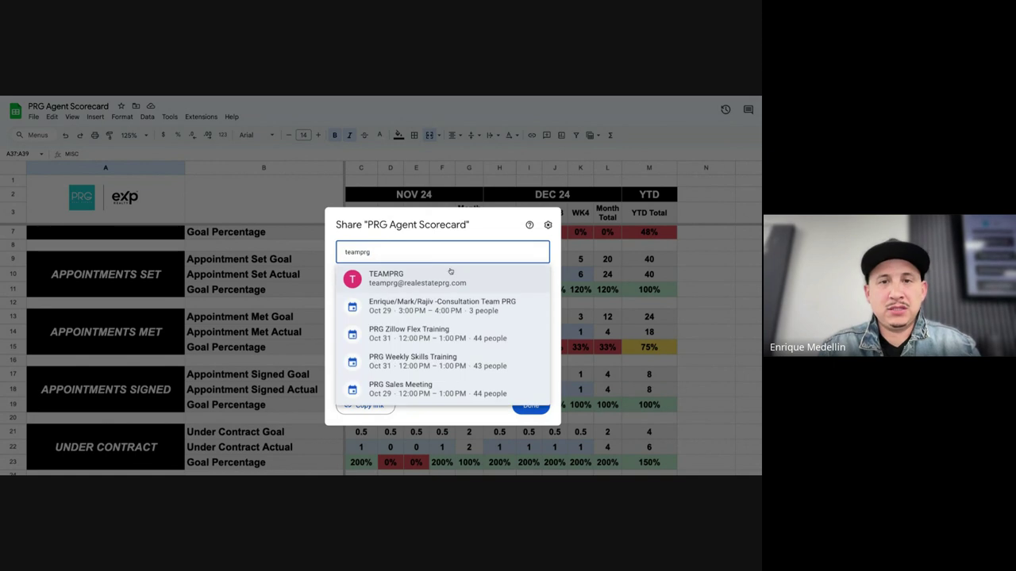
left_click(429, 278)
left_click(524, 257)
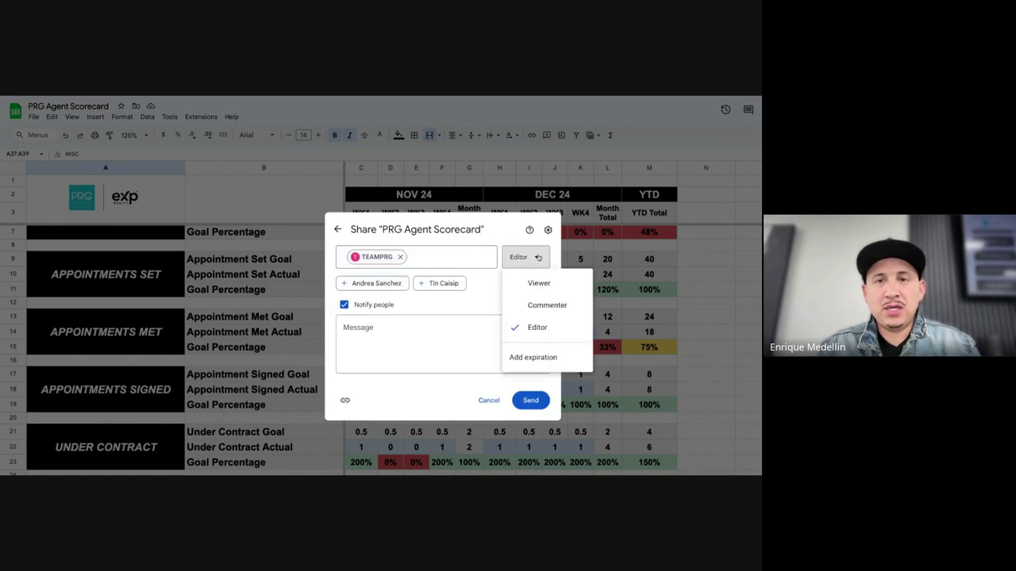
left_click(539, 283)
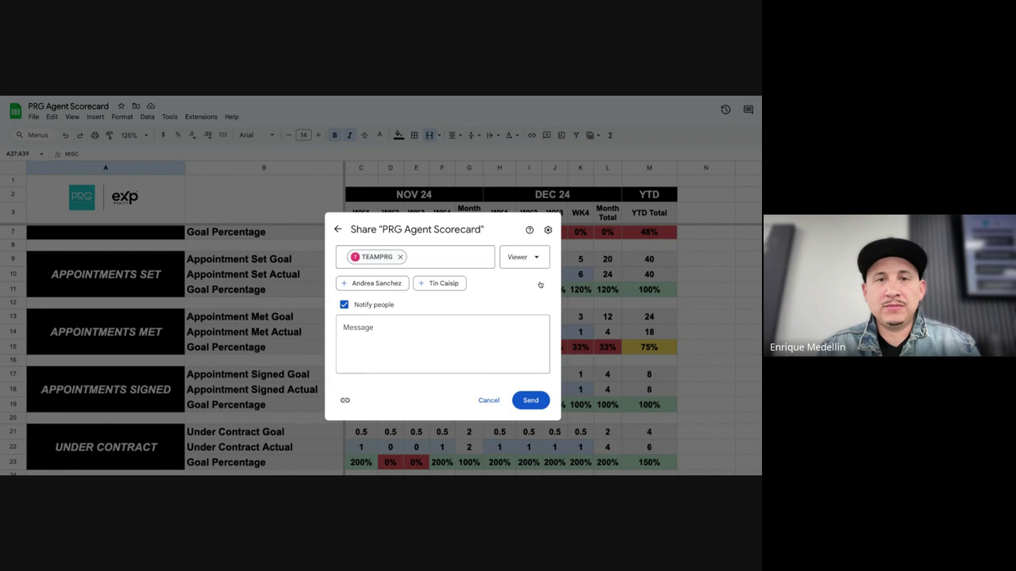
Send the invitation with a note asking recipients to make a copy and share it with two colleagues
left_click(415, 329)
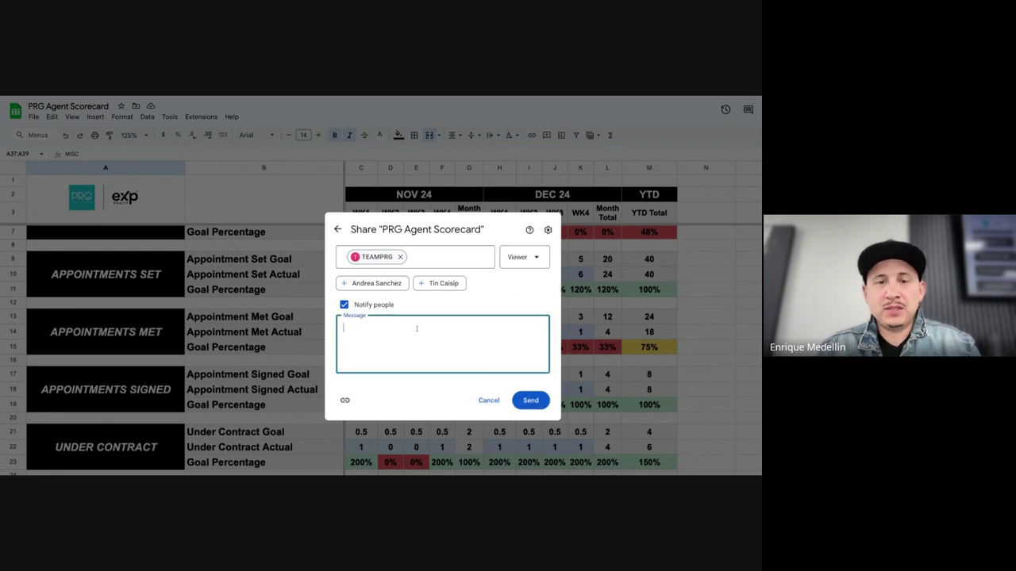
type("Make a cop")
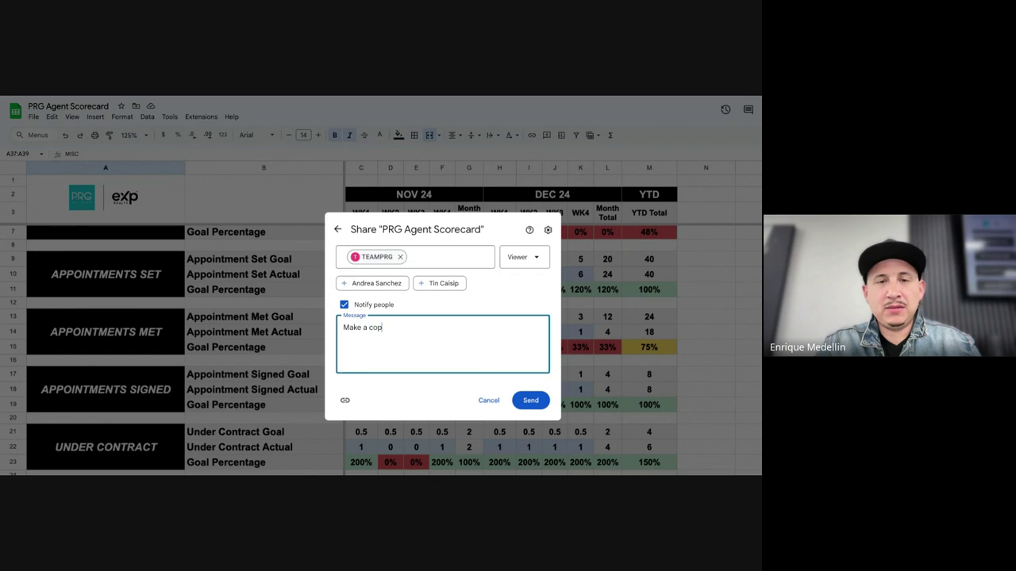
type("y, share ")
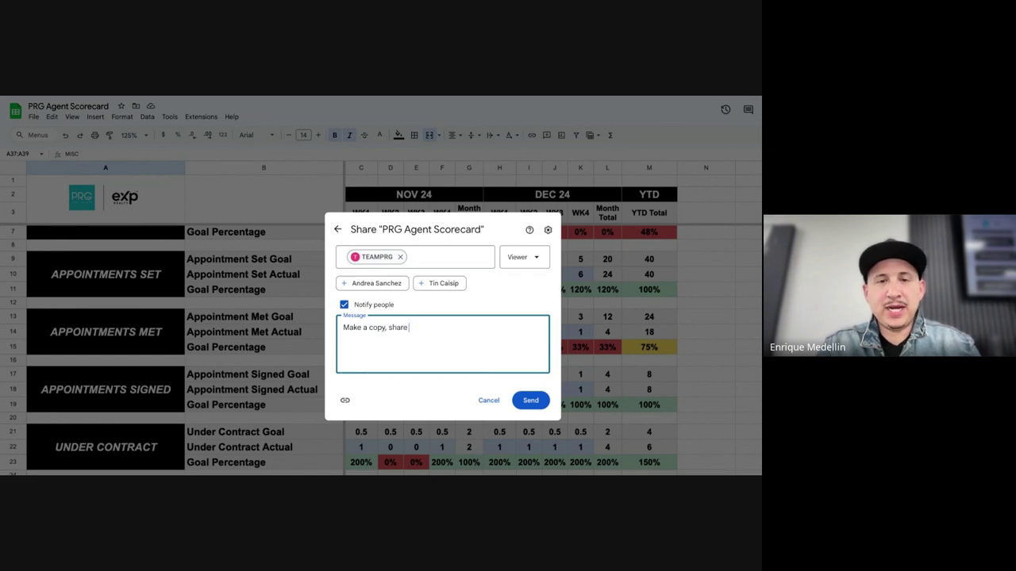
type("with Enrique")
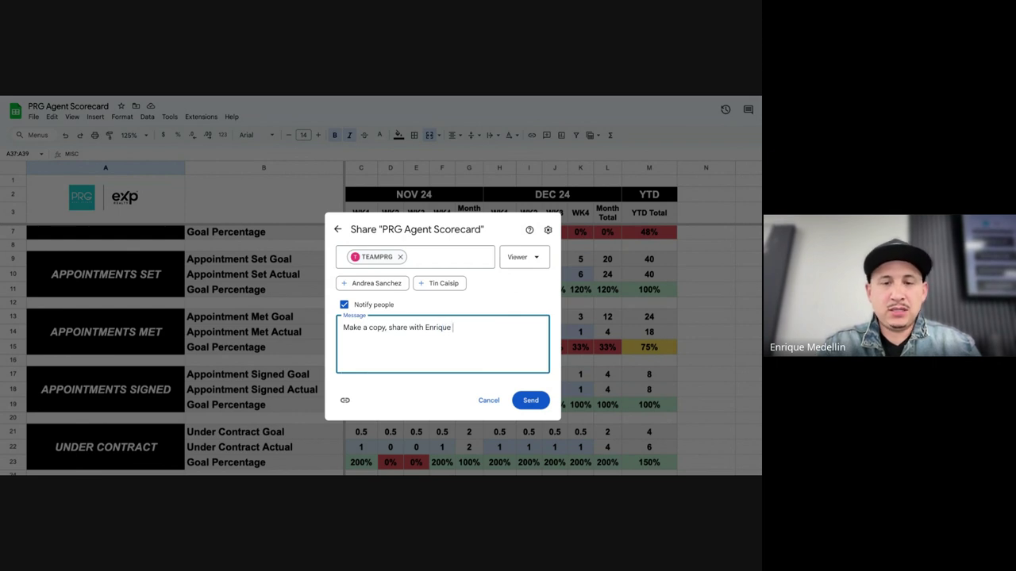
type(" & Jason")
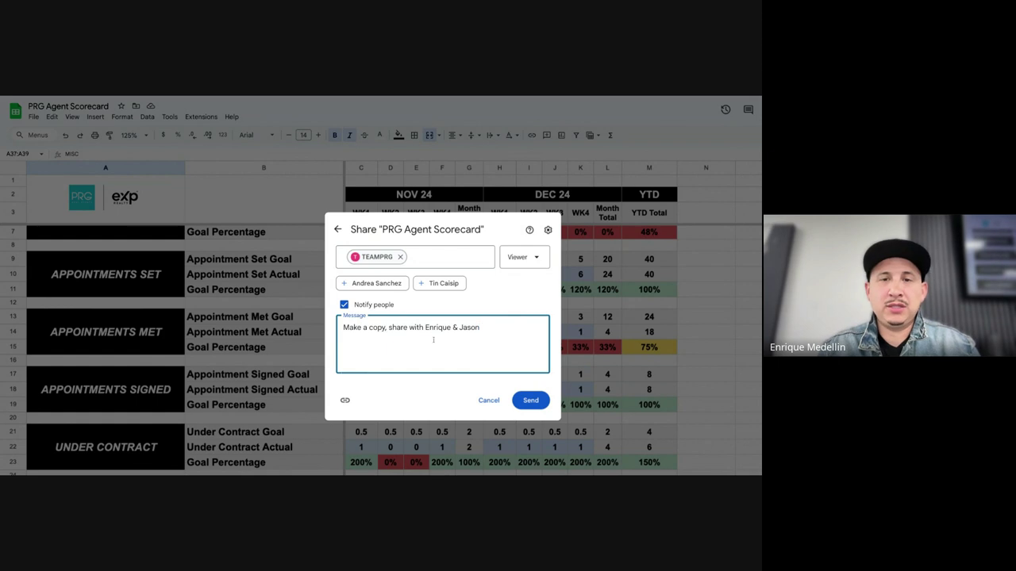
type(".")
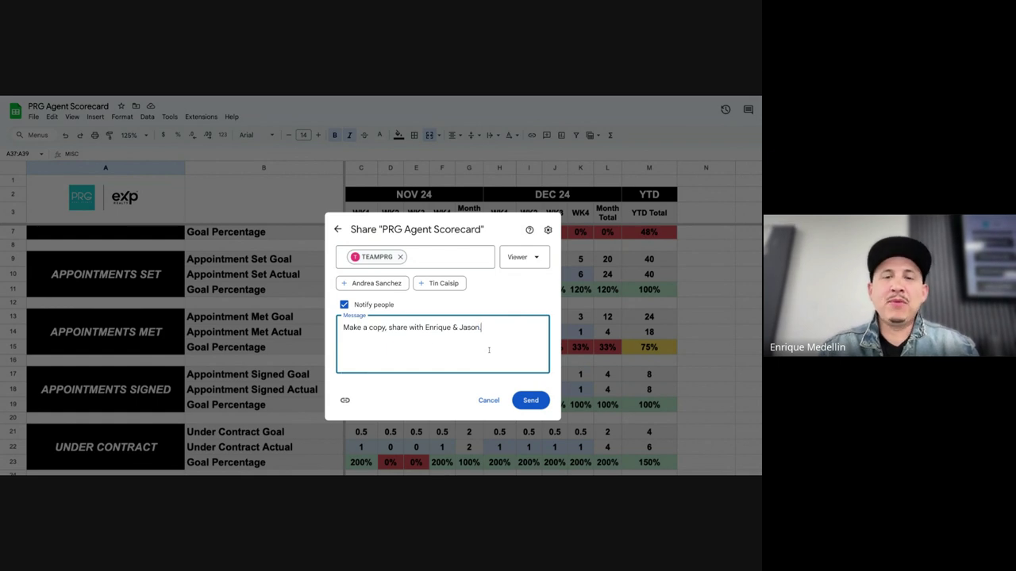
left_click(540, 401)
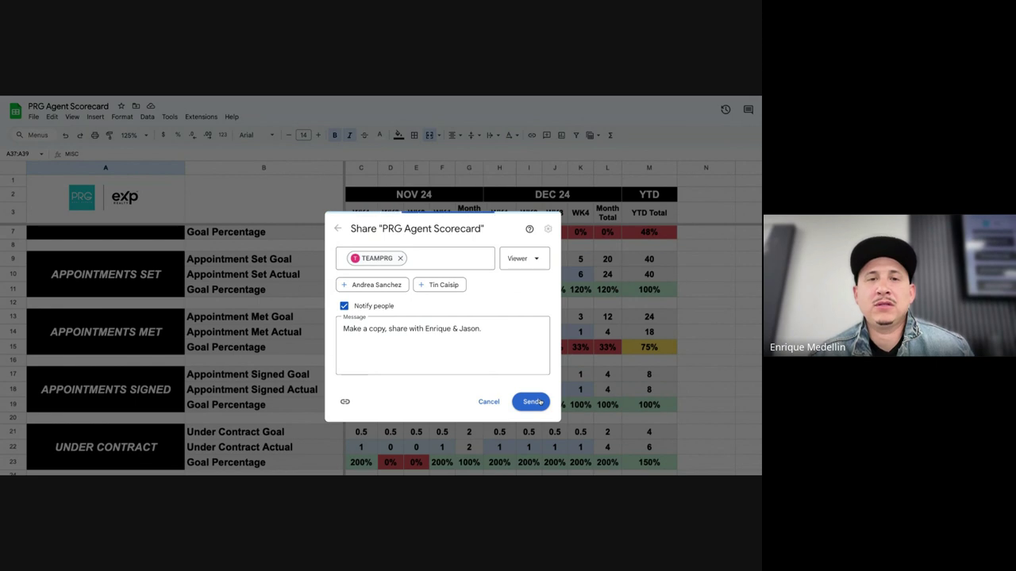
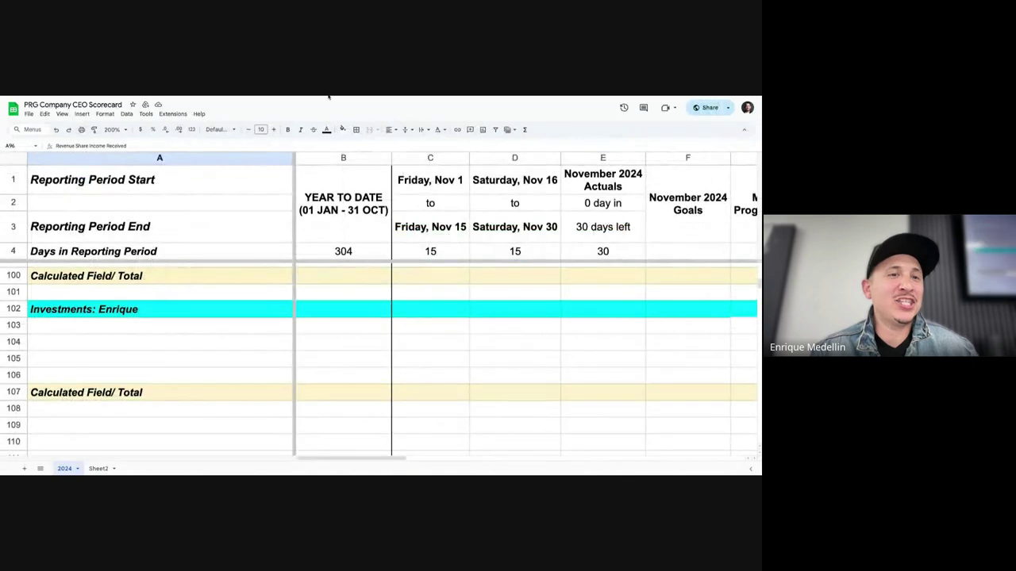
Look over the Appointments Set, Appointments Met and Recruiting Leads (FUB) rows, then bring up Follow Up Boss
scroll(287, 334, "up", 10)
scroll(287, 334, "down", 3)
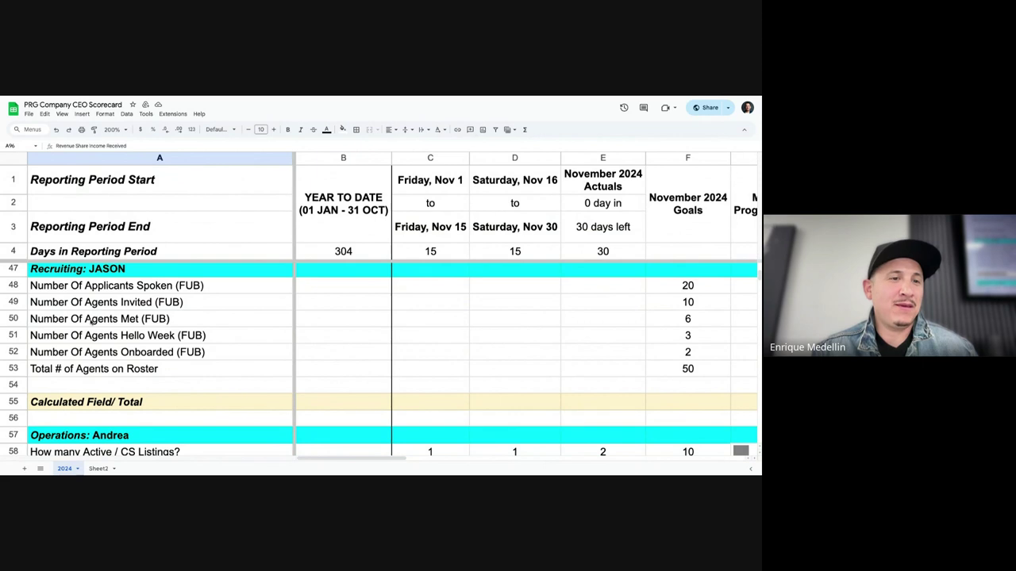
scroll(92, 325, "up", 3)
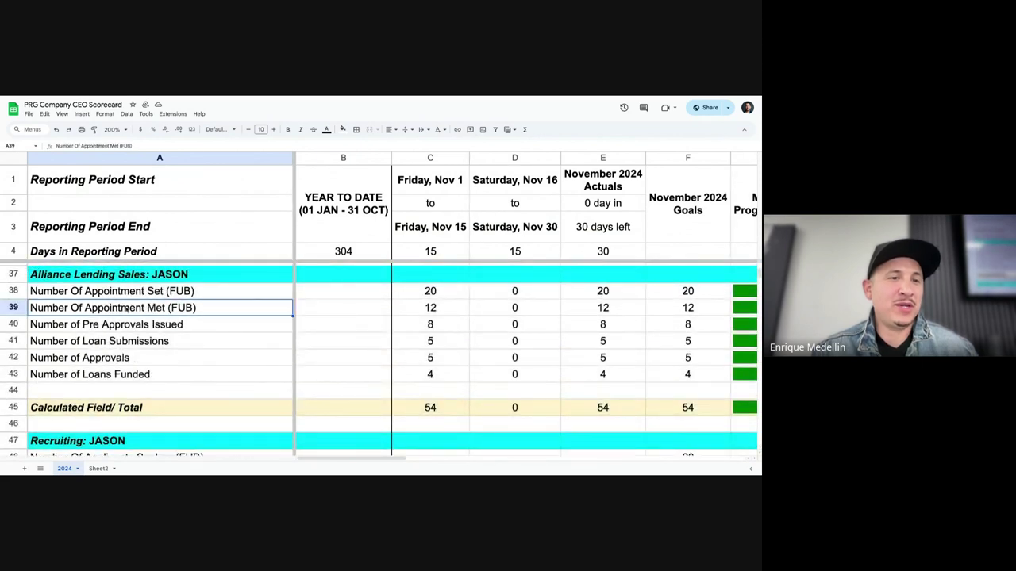
left_click(150, 291)
left_click(167, 306)
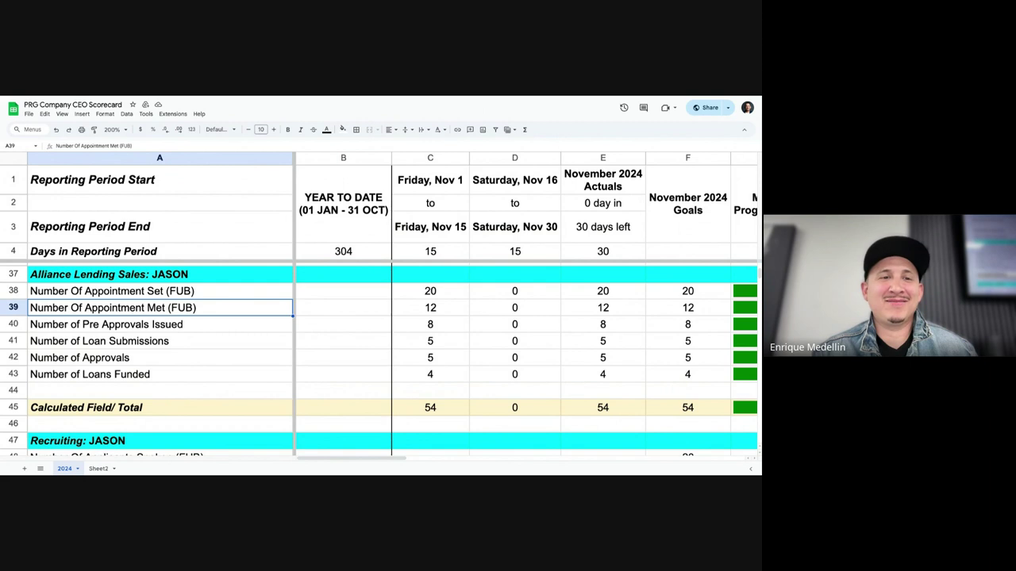
scroll(200, 320, "up", 1)
left_click(200, 318)
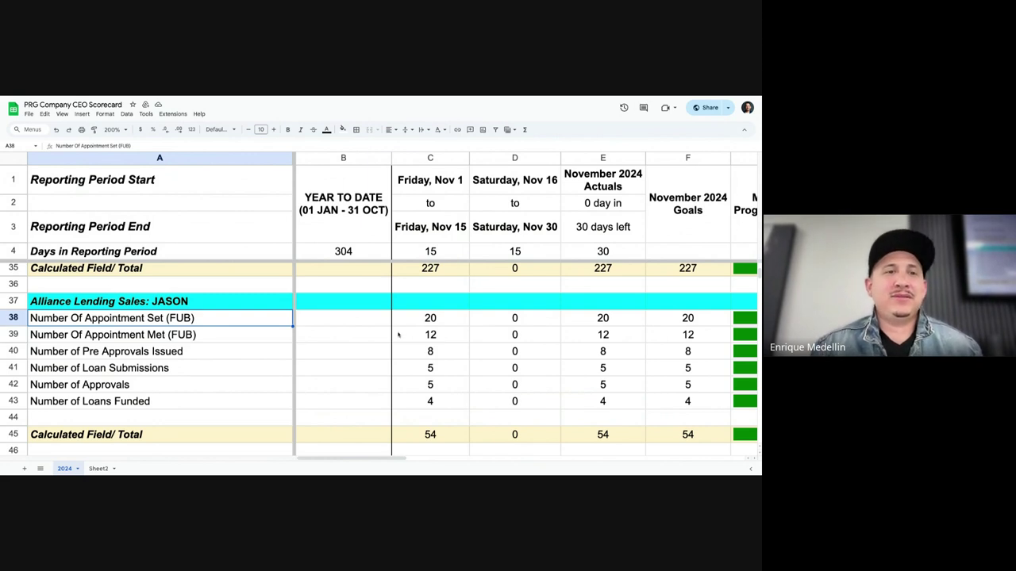
scroll(399, 335, "up", 10)
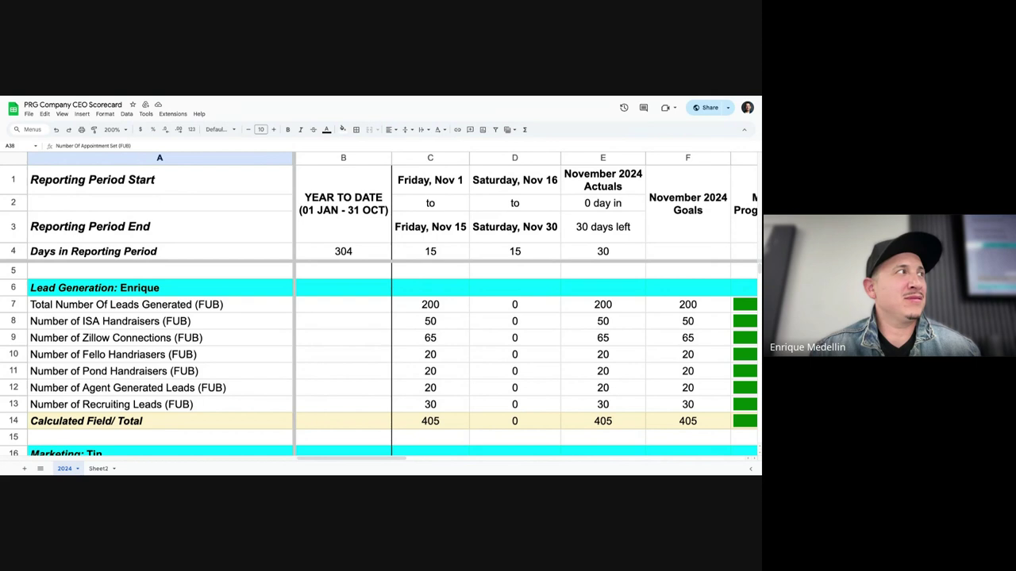
left_click(146, 406)
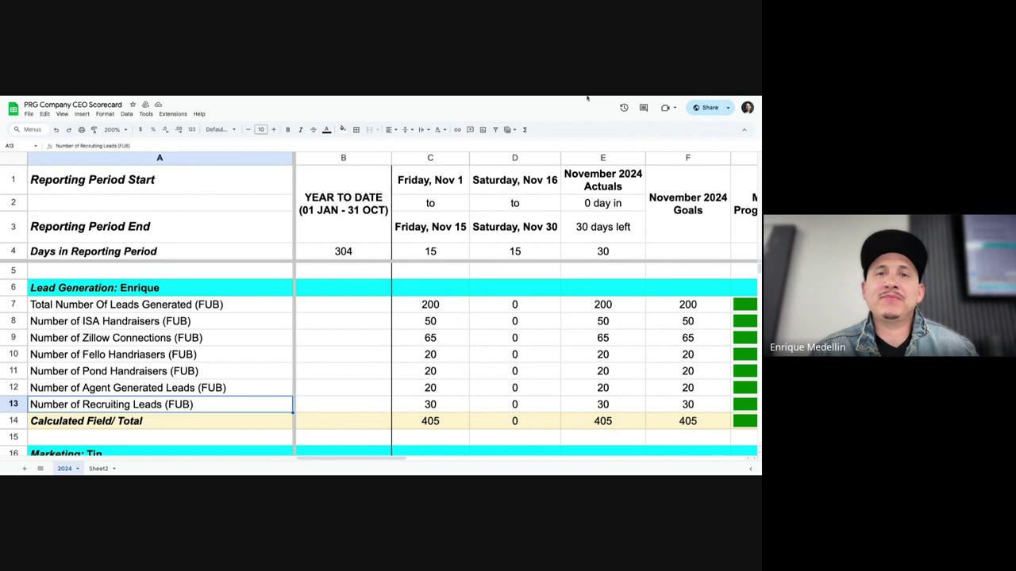
key("ctrl+Tab")
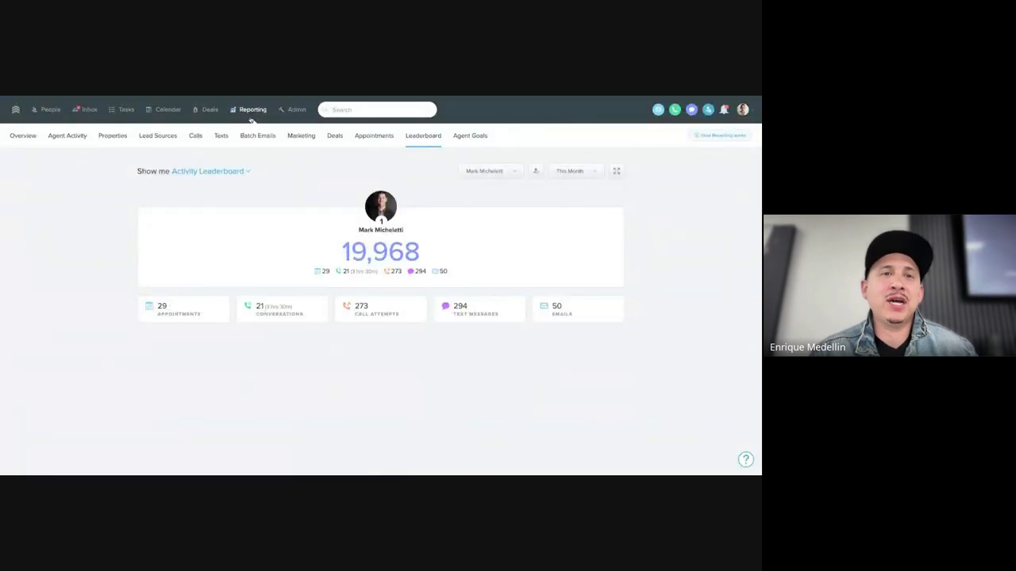
Scroll through this month's Follow Up Boss Appointments report, then switch to the Flex Reporting sheet
left_click(359, 137)
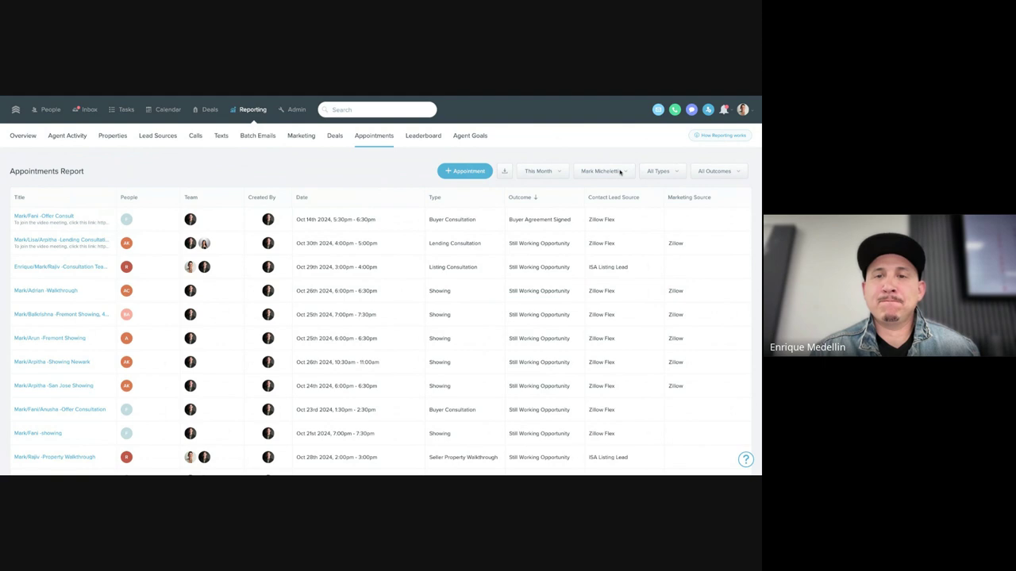
scroll(608, 341, "down", 5)
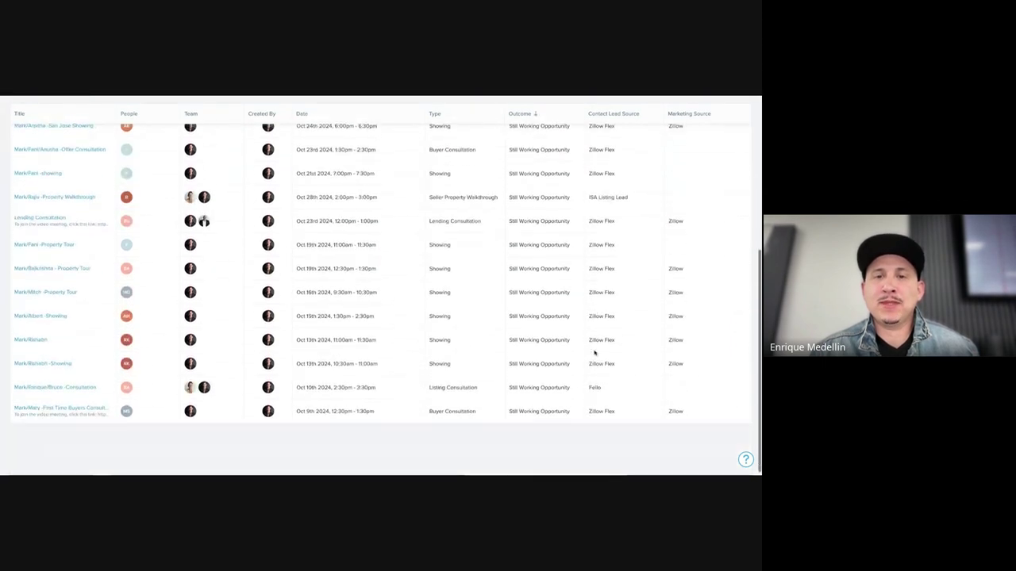
scroll(593, 352, "down", 3)
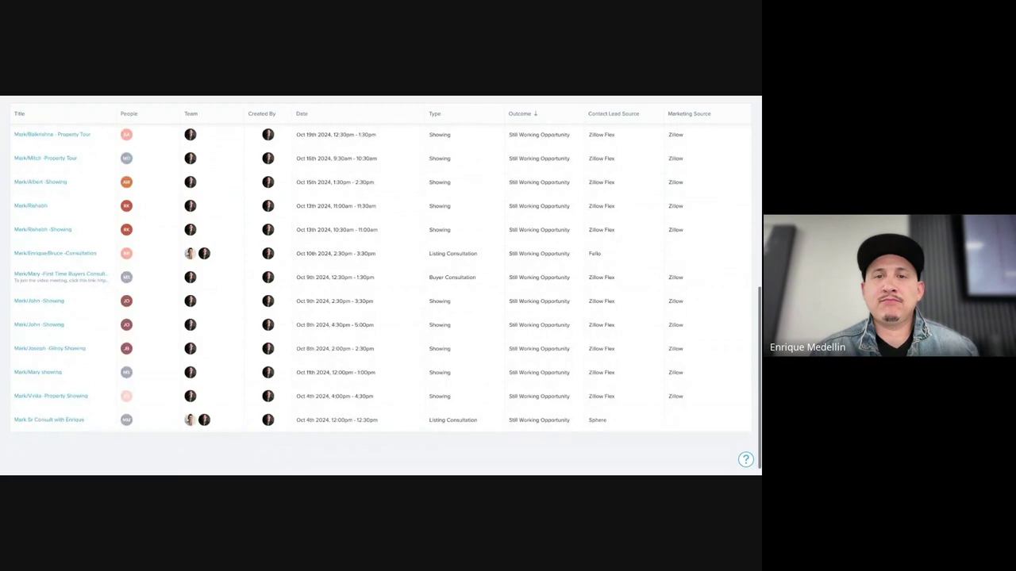
scroll(380, 286, "up", 10)
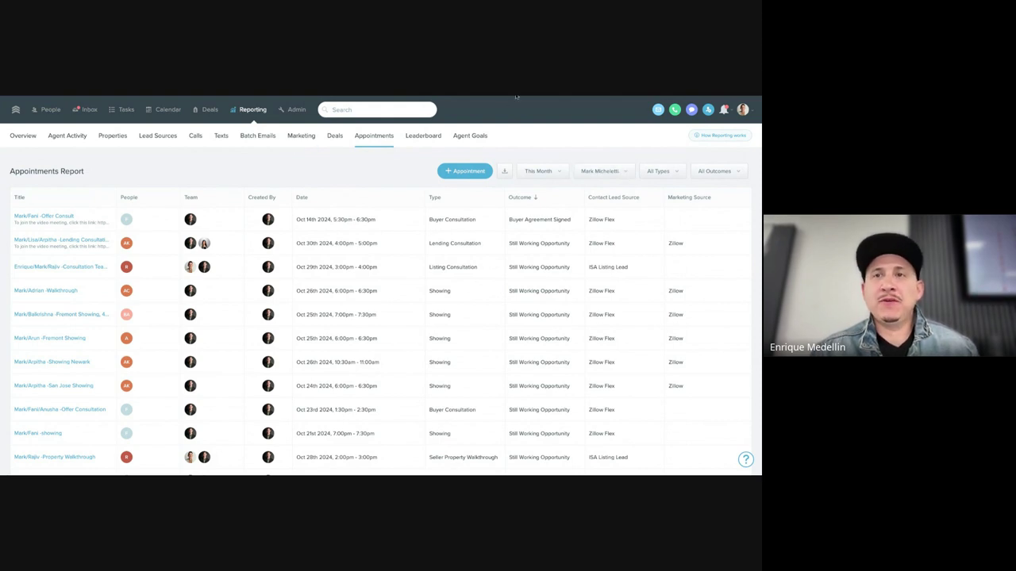
key("alt+Tab")
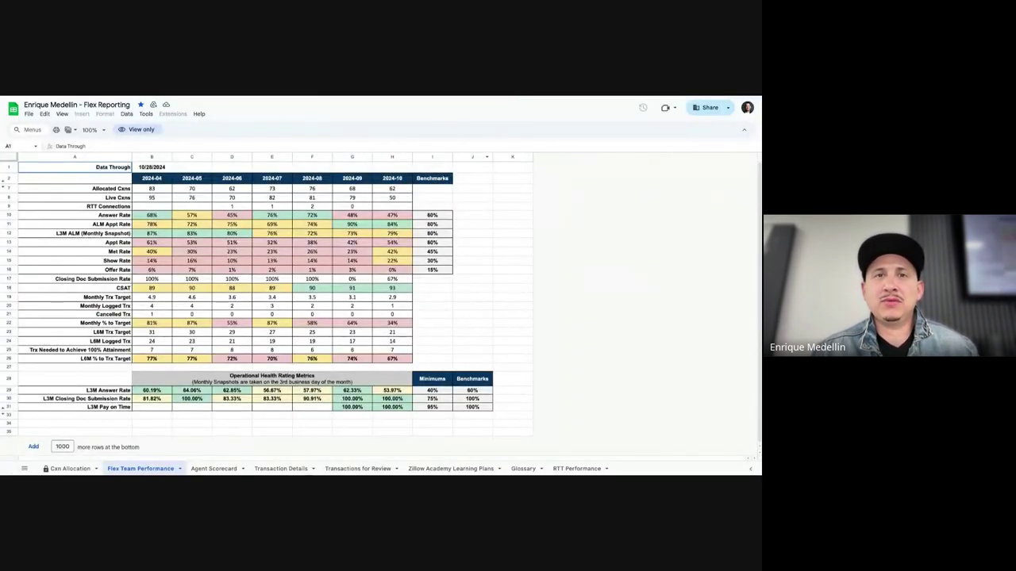
Check the scorecard's NOV 24 WK1 column, then return to the Follow Up Boss appointments report
key("alt+Tab")
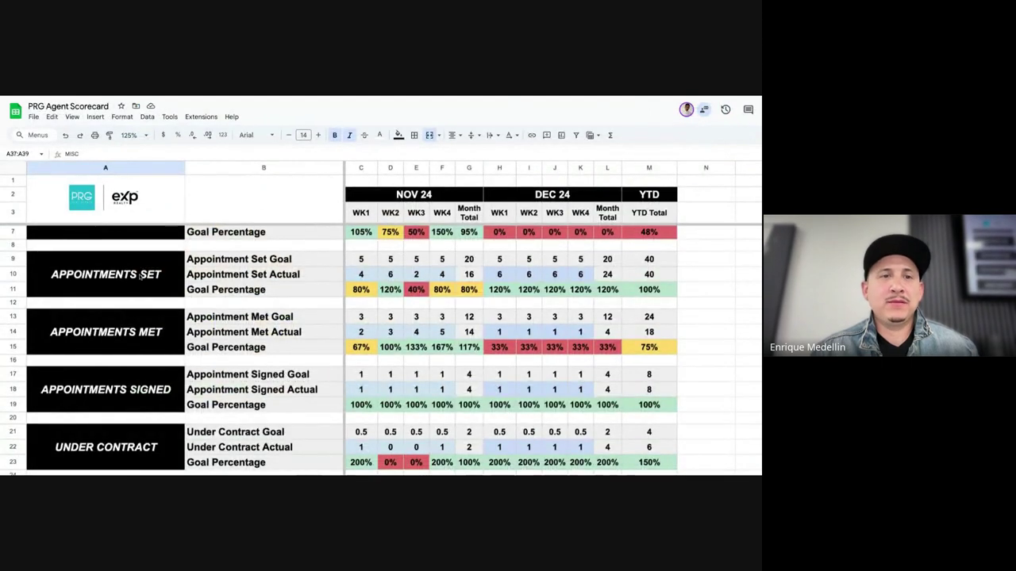
scroll(127, 273, "up", 1)
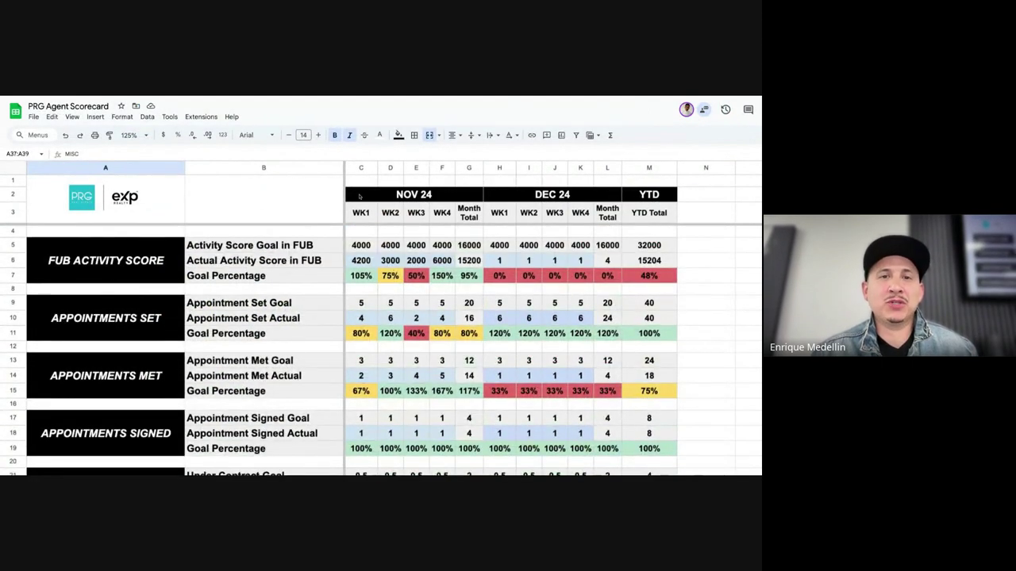
left_click(361, 168)
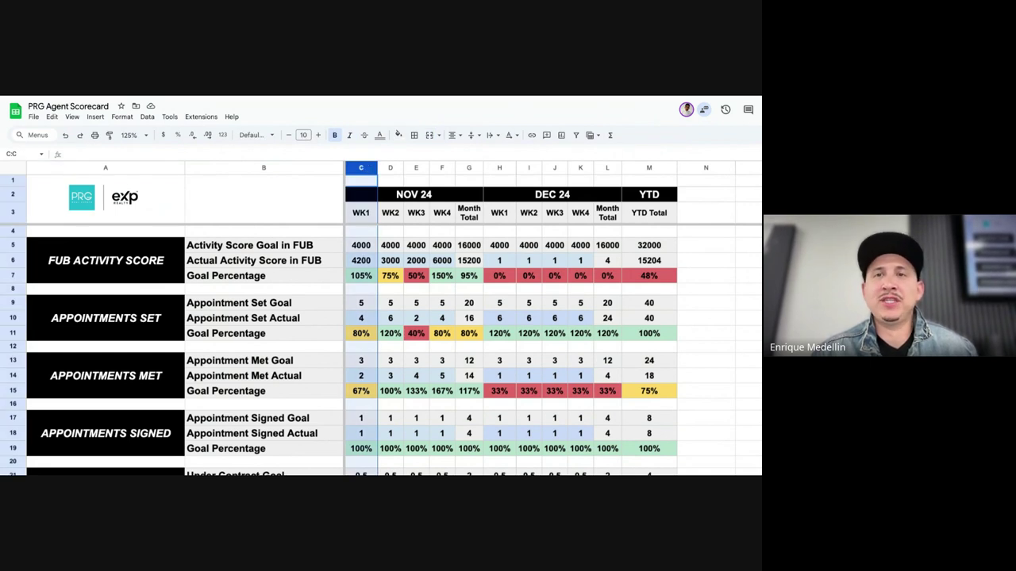
key("ctrl+Tab")
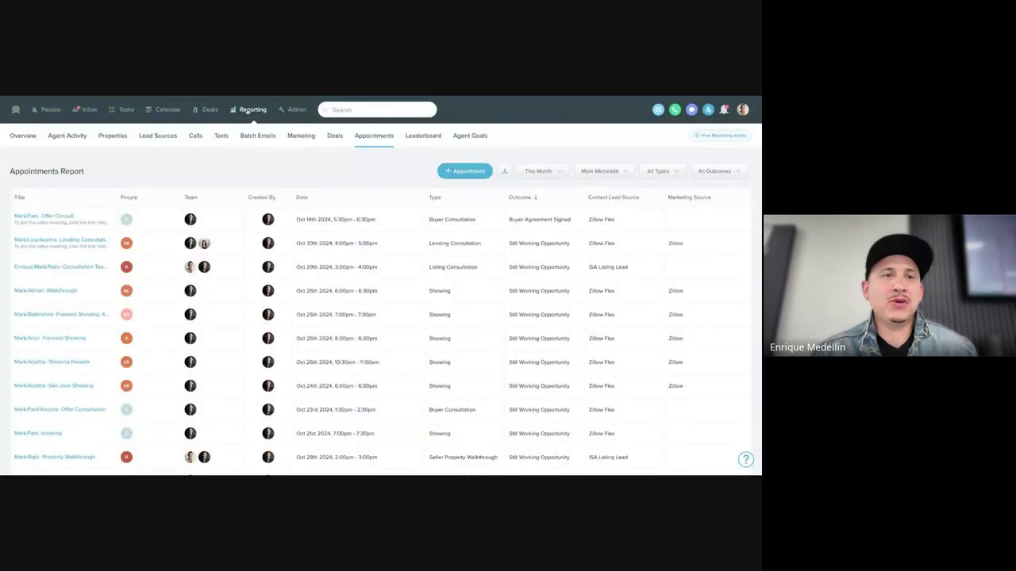
Show the Agent Leaderboard report for Last Week (Mon - Sun)
left_click(67, 136)
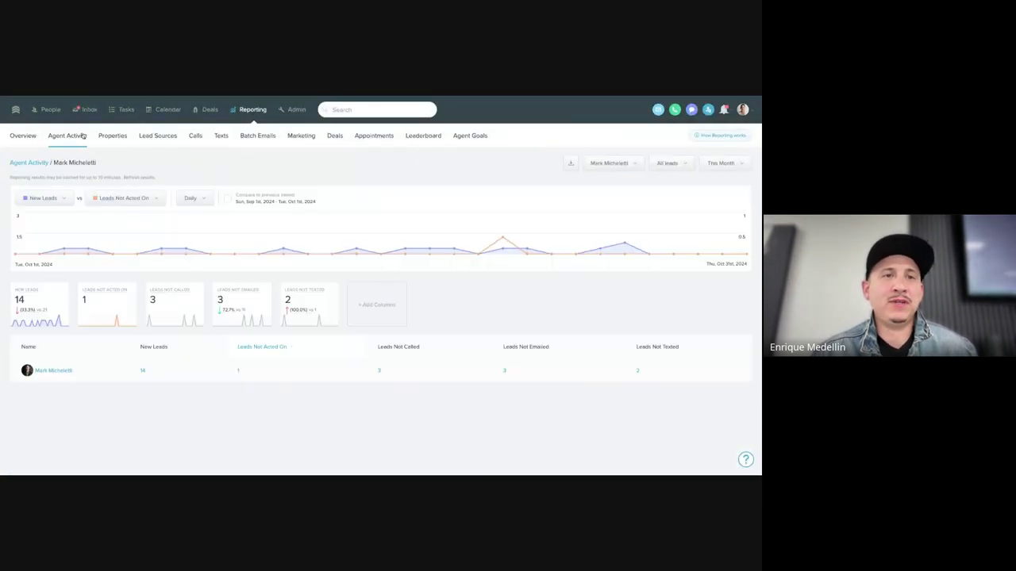
left_click(250, 111)
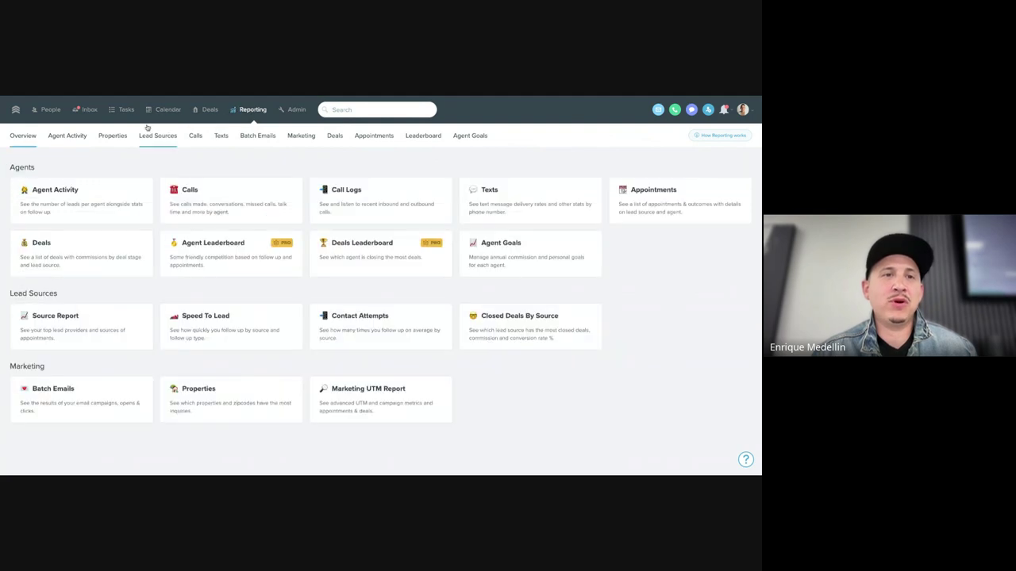
left_click(208, 247)
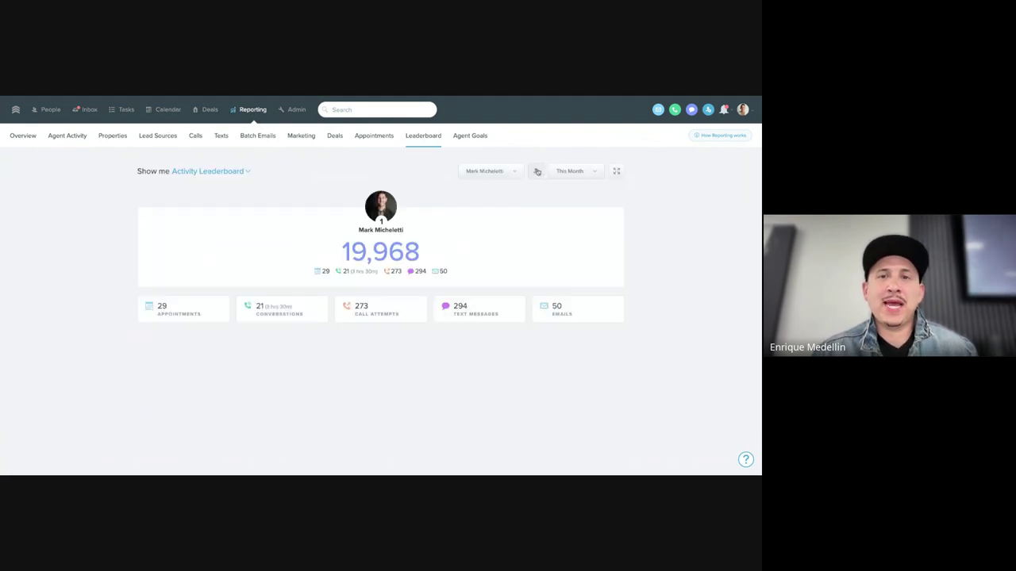
left_click(566, 172)
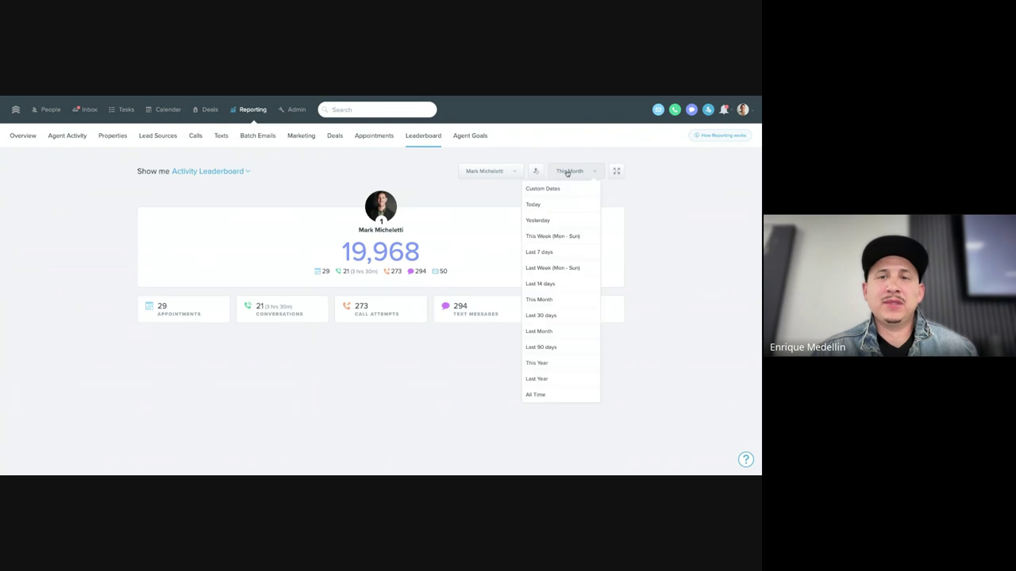
left_click(563, 268)
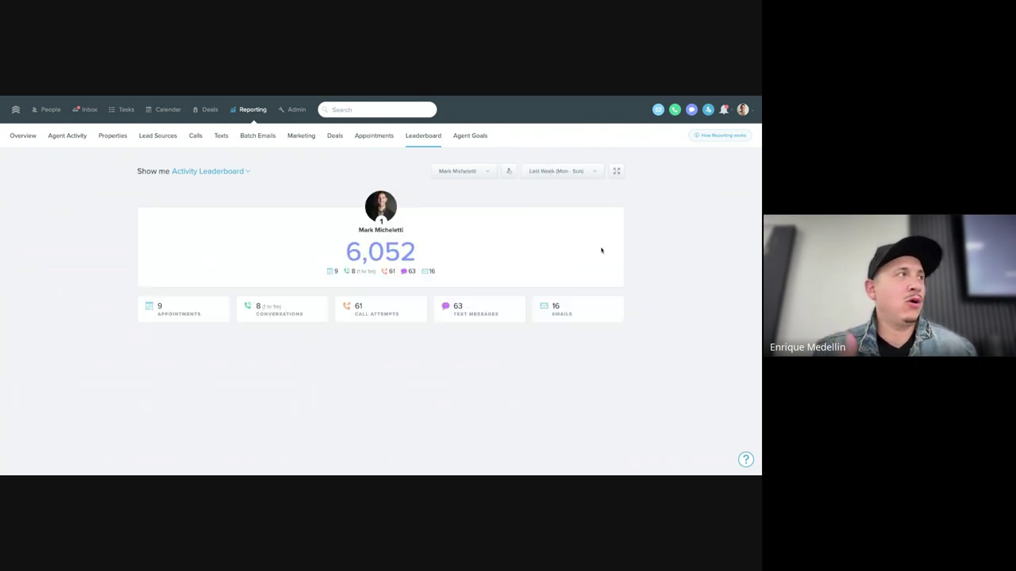
Select last week's 6,052 activity score and go to the scorecard's week-one activity cell C6
left_click_drag(430, 251, 307, 245)
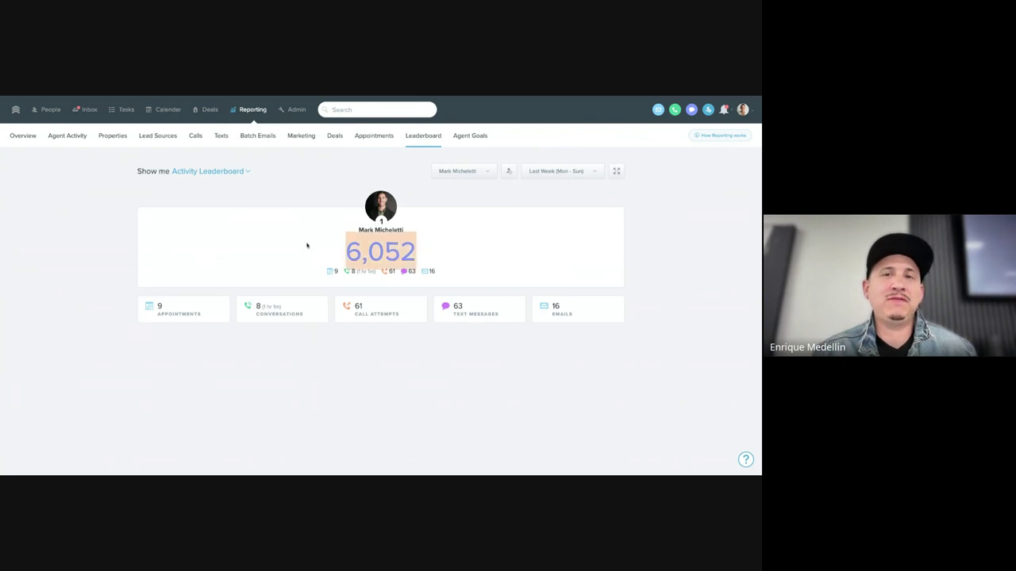
left_click(307, 246)
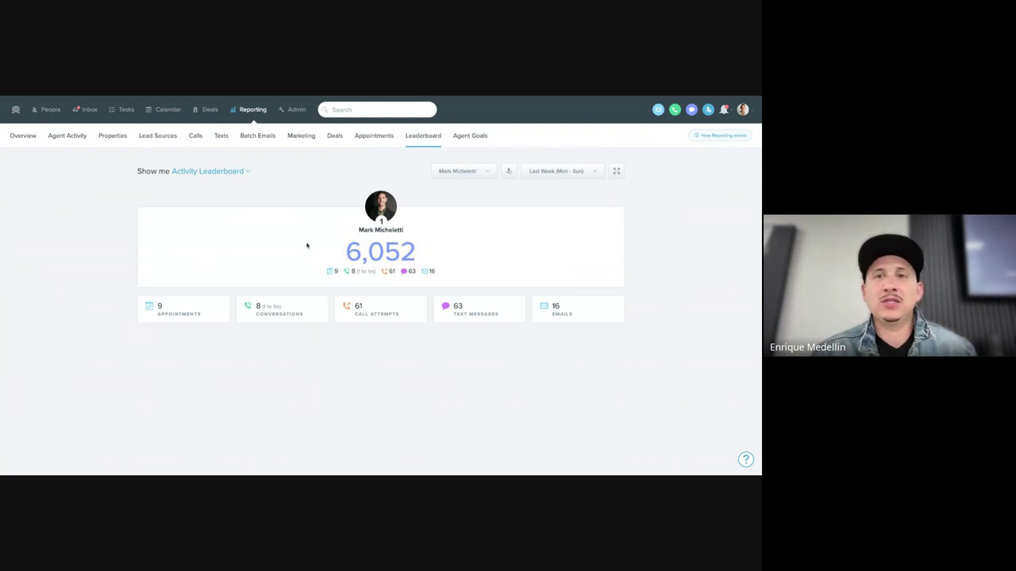
key("ctrl+Tab")
left_click(362, 261)
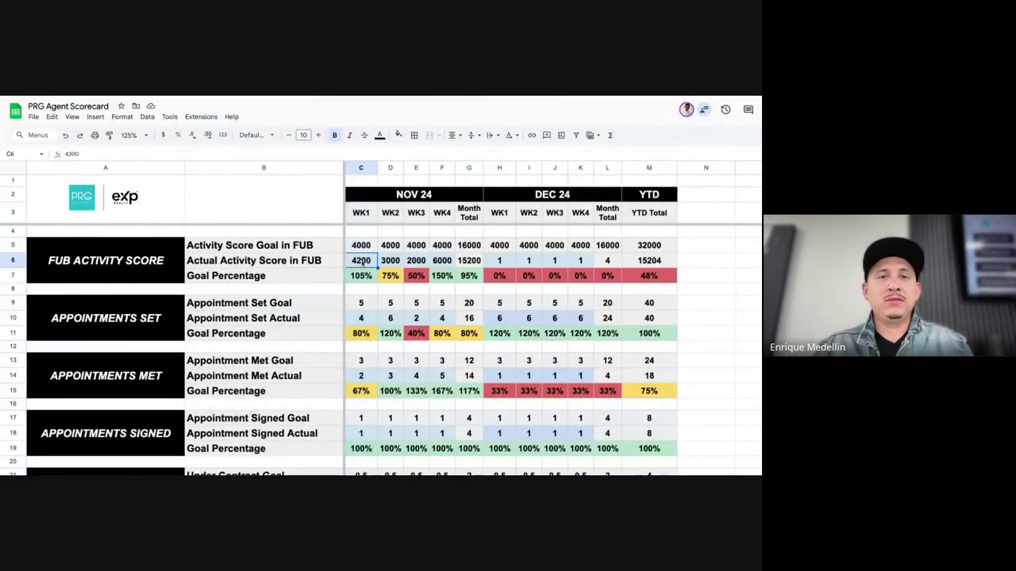
Enter 6052 as the November WK1 activity score and 0 for WK2, WK3 and WK4
type("6052")
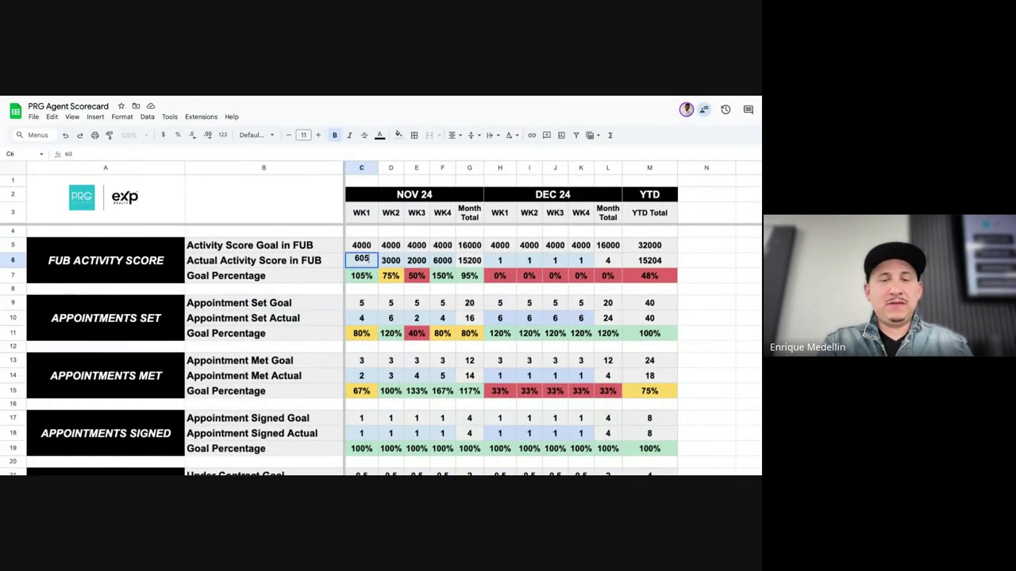
left_click(713, 196)
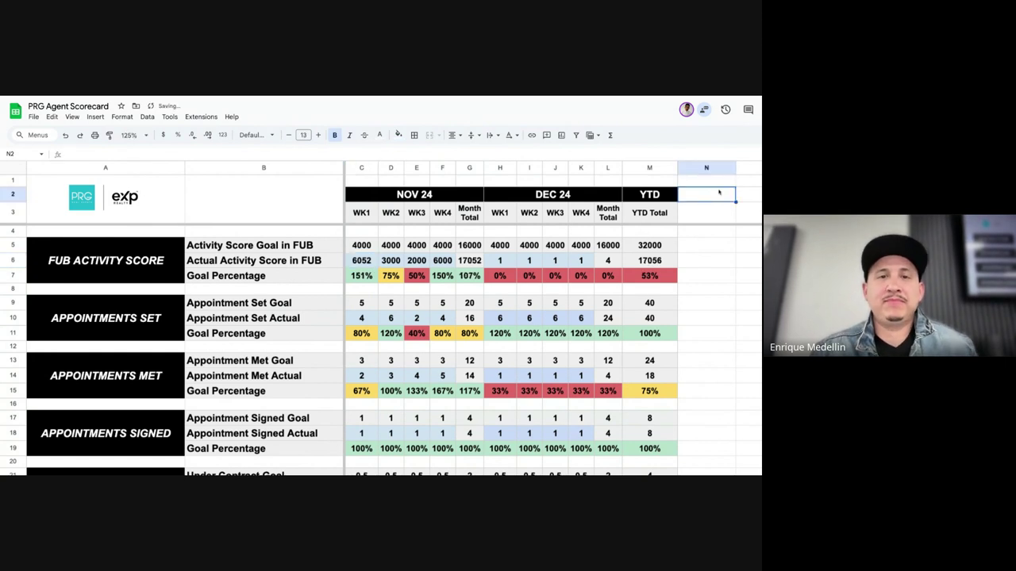
left_click(381, 260)
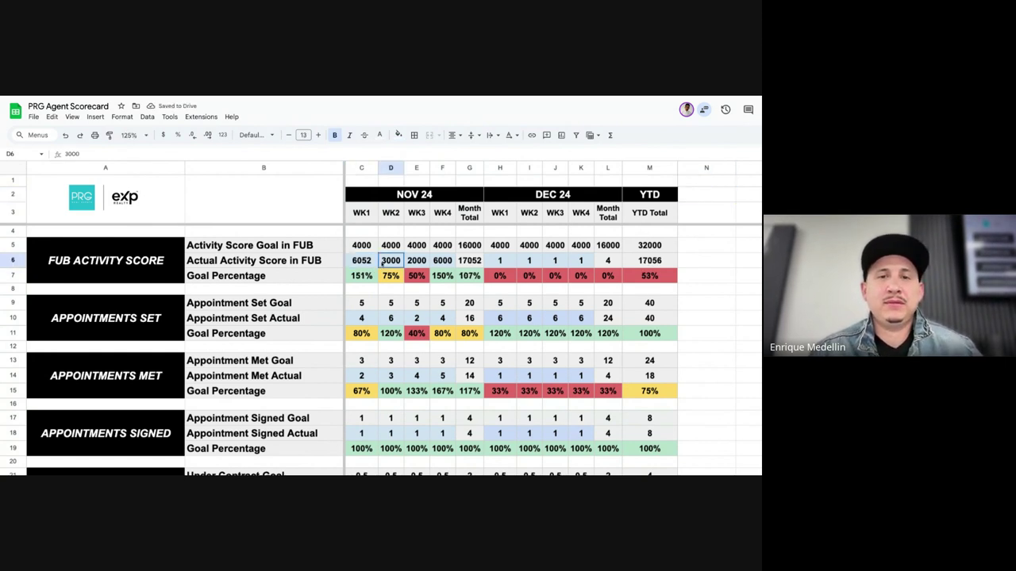
type("0")
key("Tab")
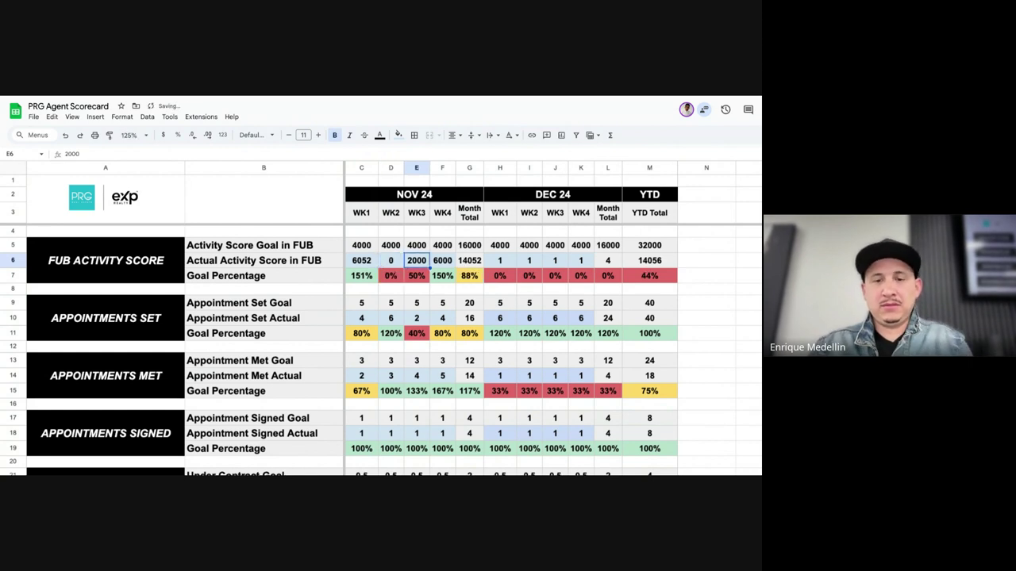
type("0")
key("Tab")
type("0")
key("Tab")
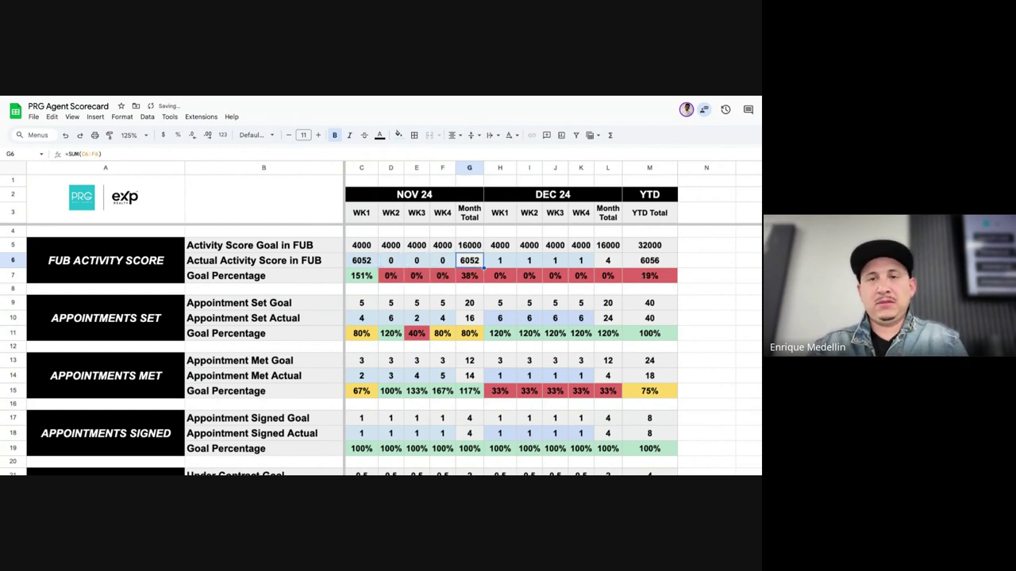
left_click(725, 219)
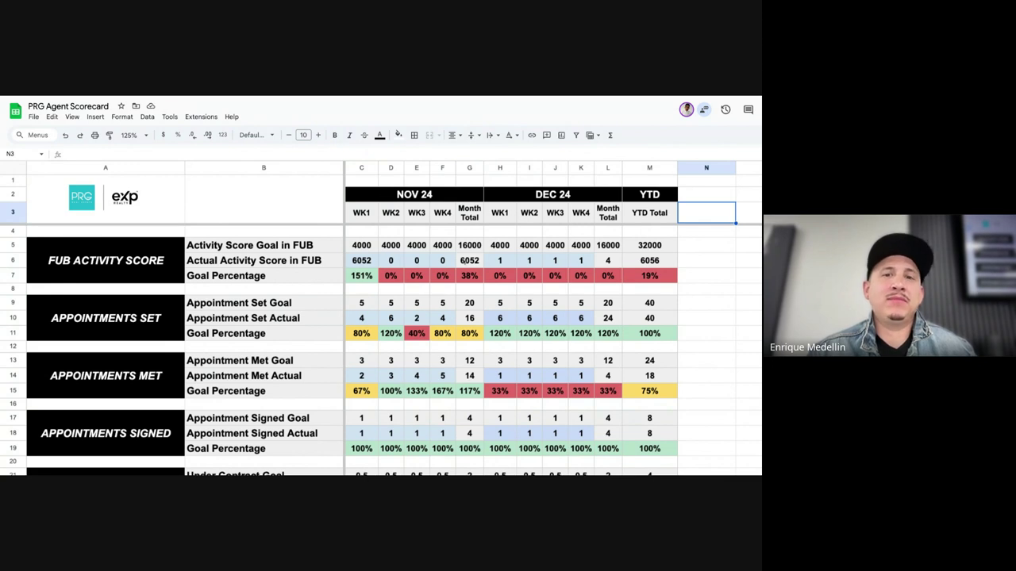
Verify the WK1 activity score of 6052, then return to the Follow Up Boss leaderboard
left_click(362, 262)
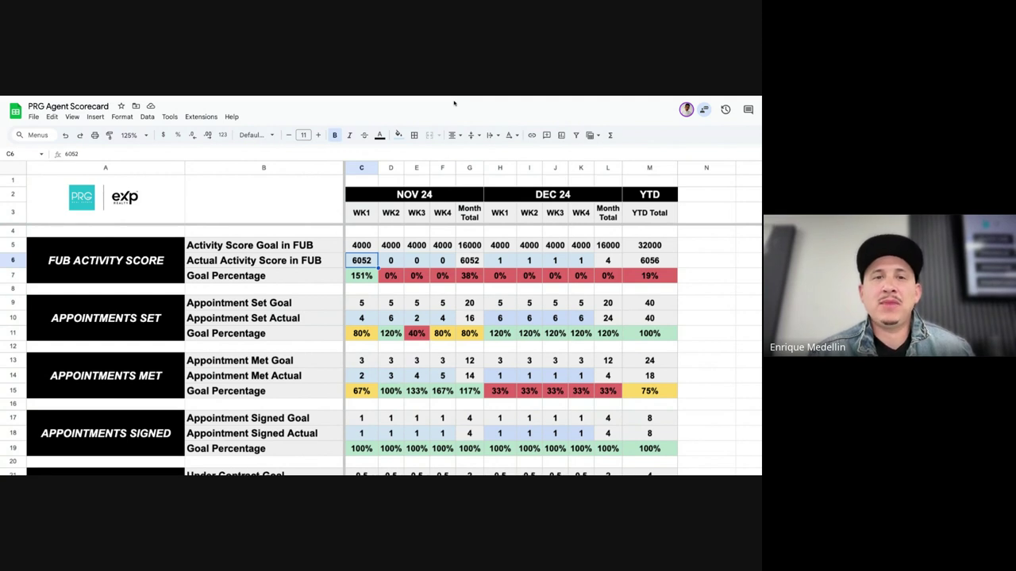
scroll(183, 334, "down", 1)
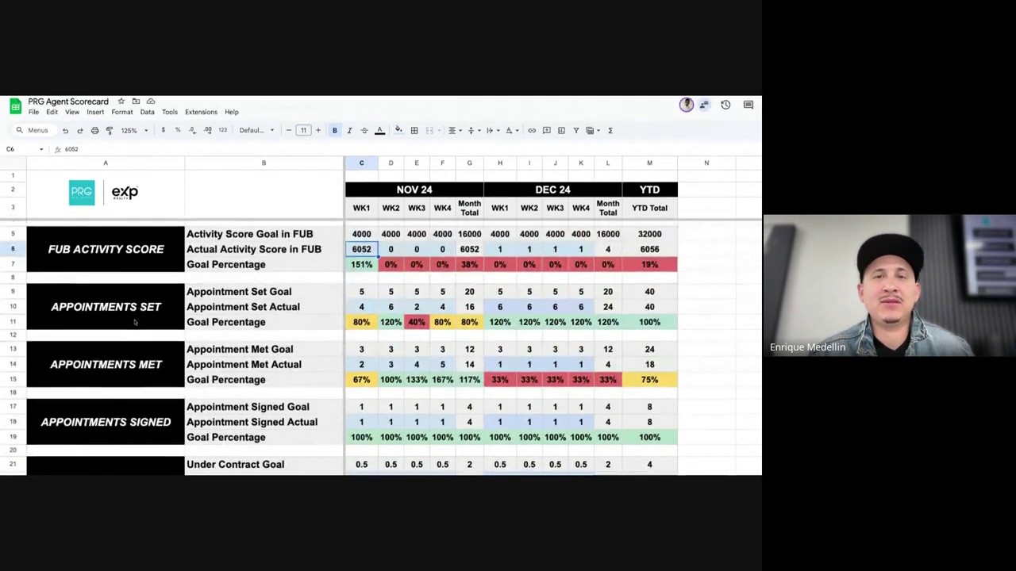
key("ctrl+Tab")
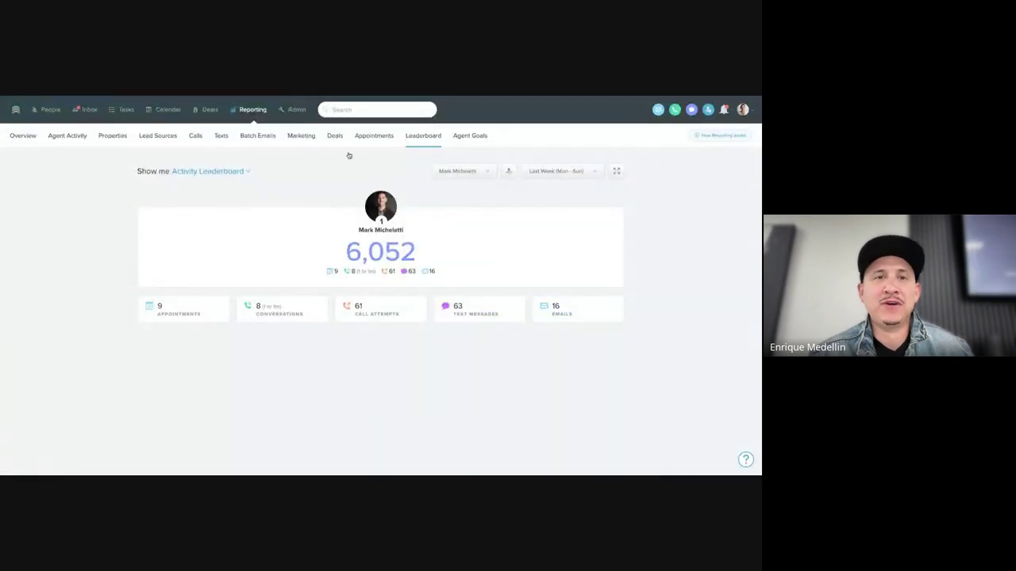
Review last week's Appointments Report with eight appointments, then return to the scorecard
left_click(373, 138)
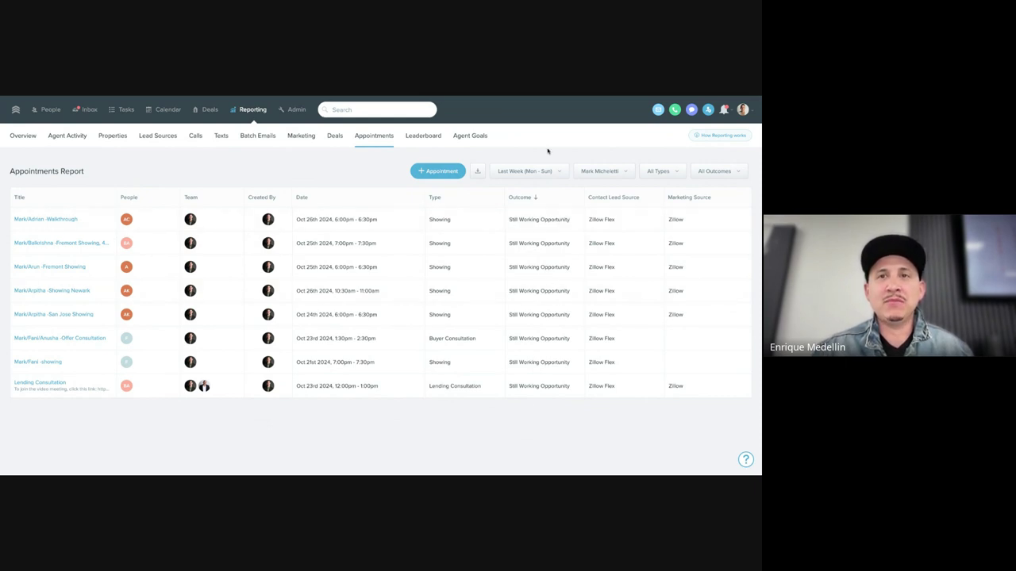
left_click(525, 98)
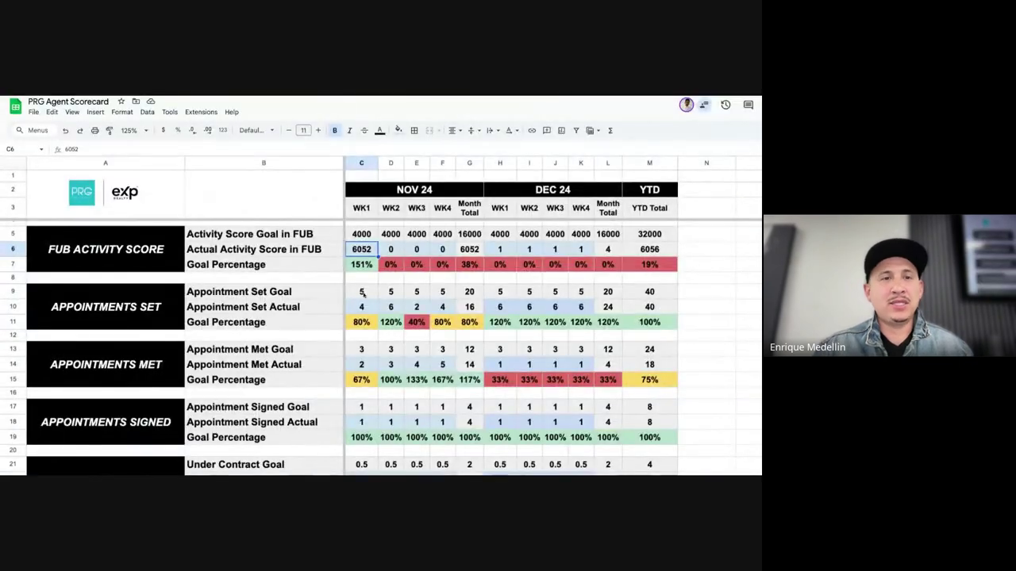
Record 8 appointments set and 8 appointments met for November WK1
left_click(362, 307)
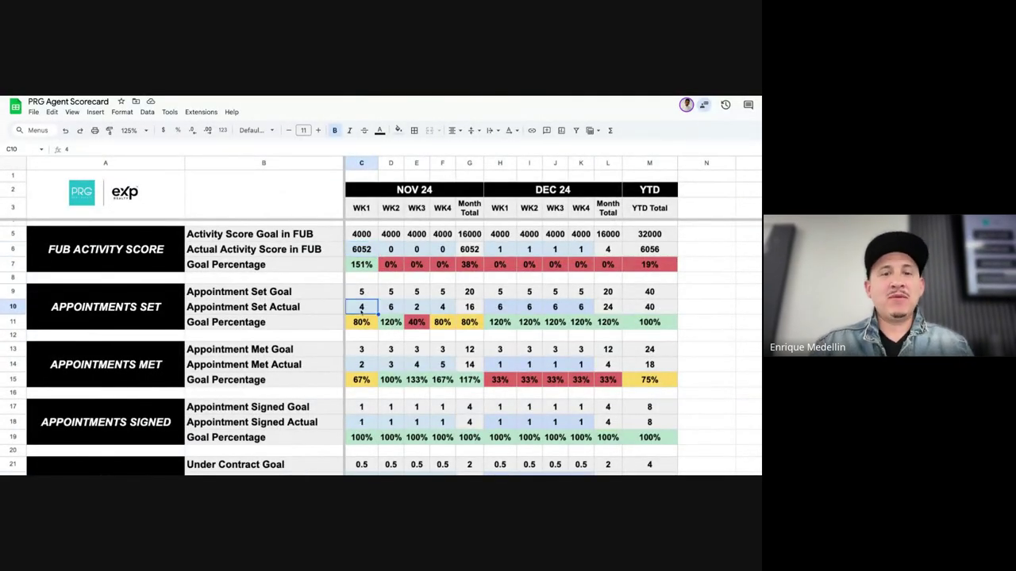
type("8")
left_click(362, 364)
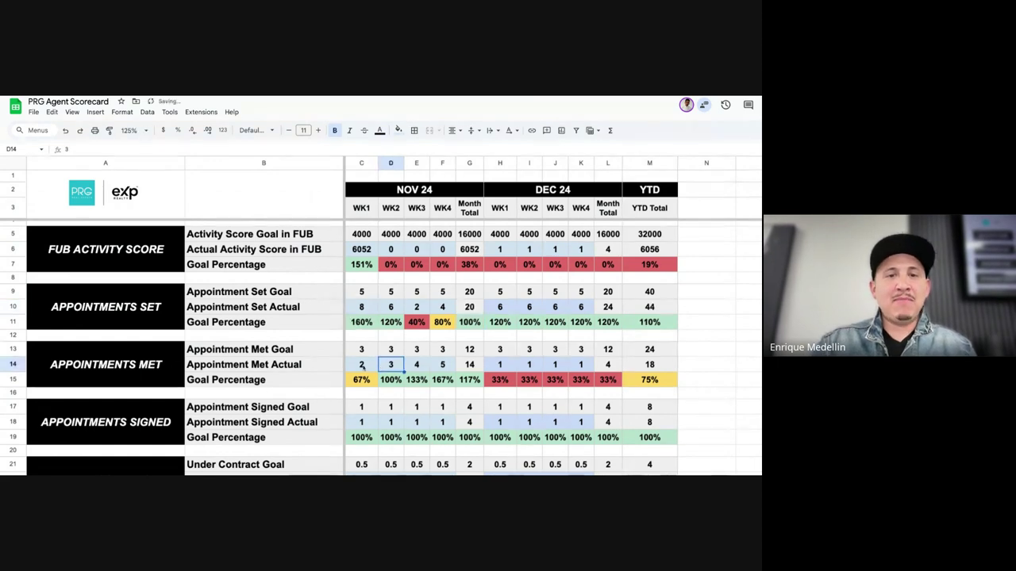
type("8")
left_click(469, 364)
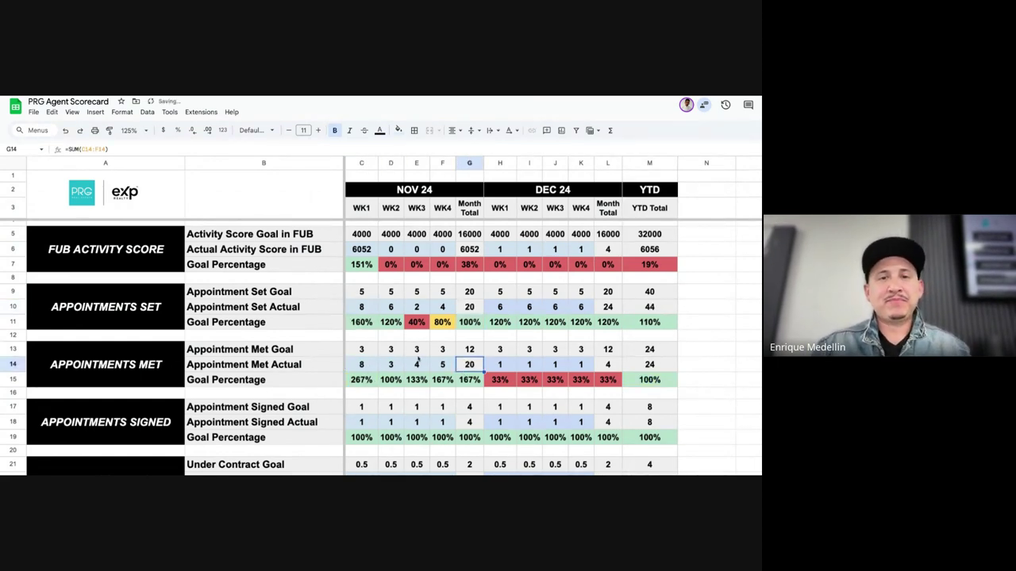
Enter 0 for the WK2, WK3 and WK4 appointments set actuals
left_click(391, 307)
type("0")
key("Tab")
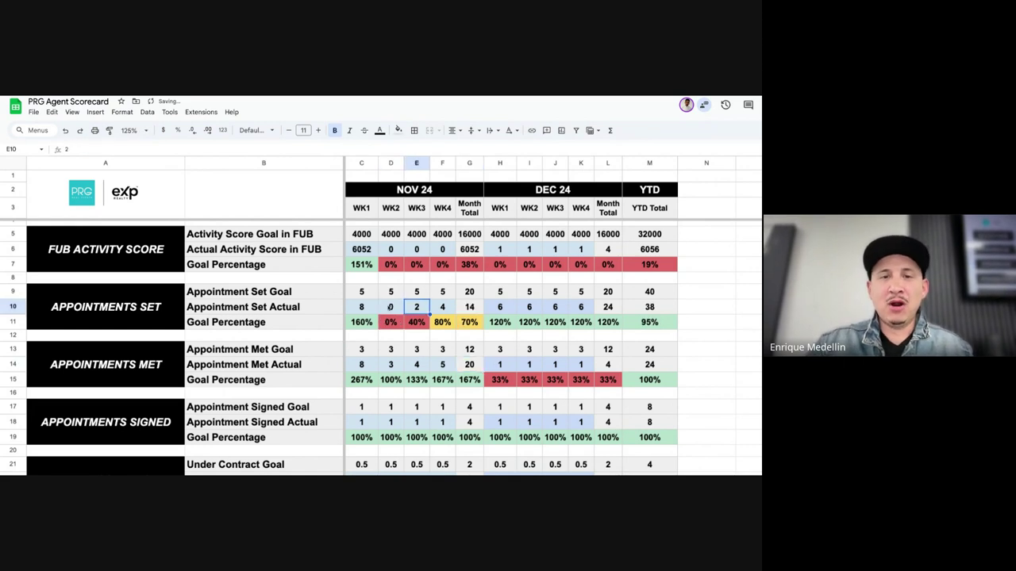
type("0")
key("Tab")
type("0")
key("Tab")
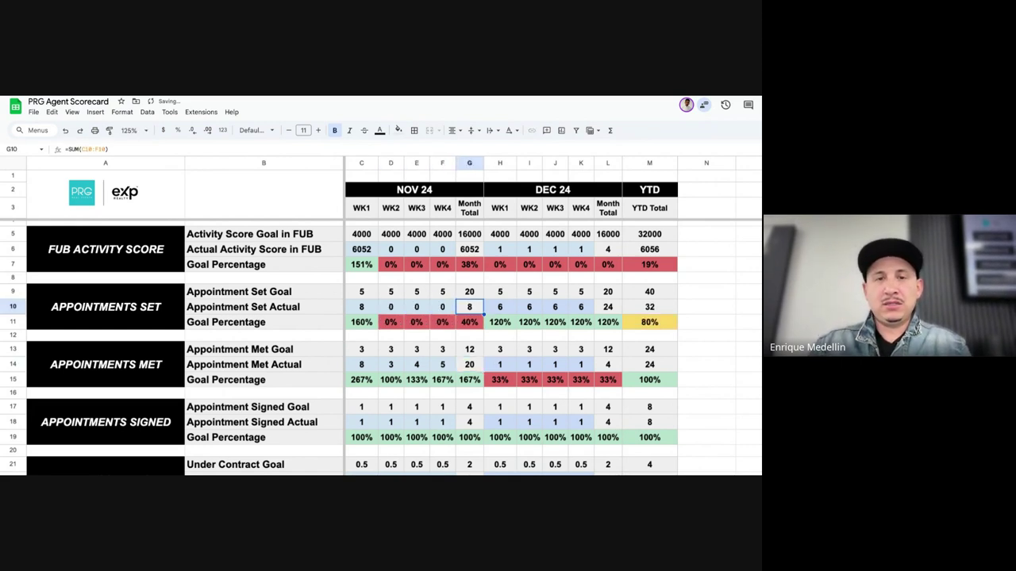
Enter 0 for the WK2 onward appointments met actuals
left_click(390, 364)
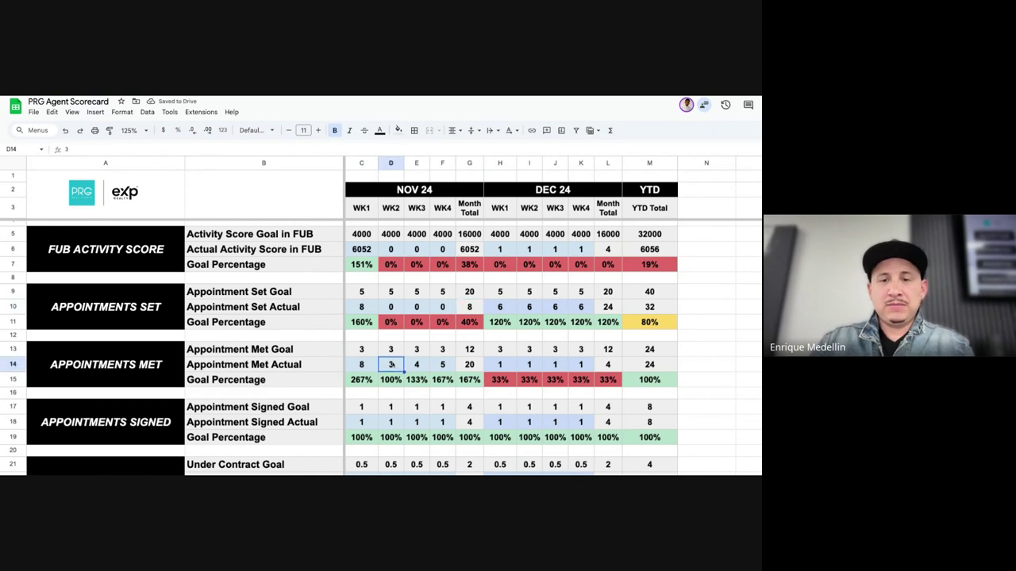
type("0")
key("Tab")
type("0")
key("Tab")
type("0")
key("Tab")
key("Tab")
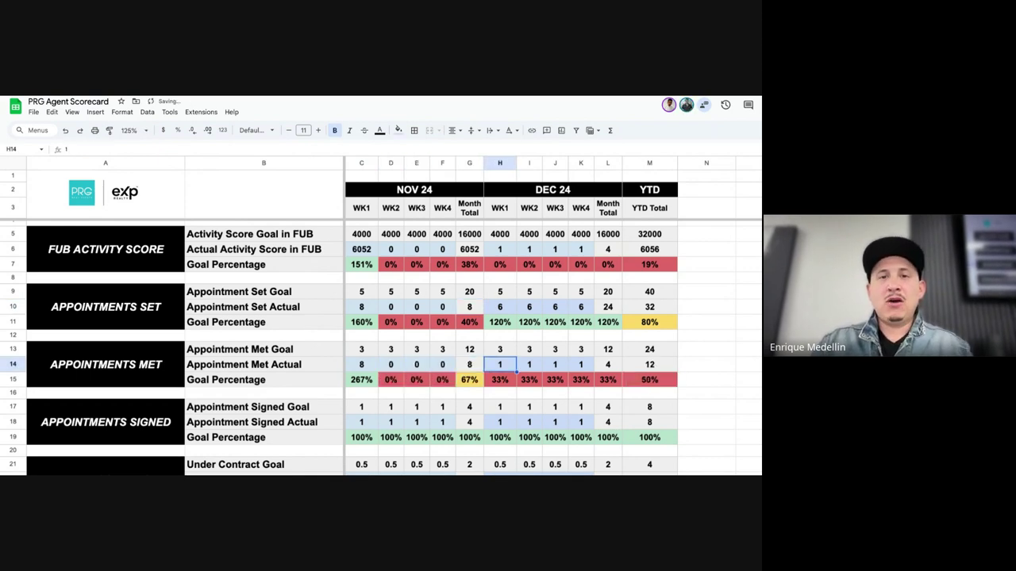
Record 0 appointments signed for November WK1
scroll(442, 405, "down", 3)
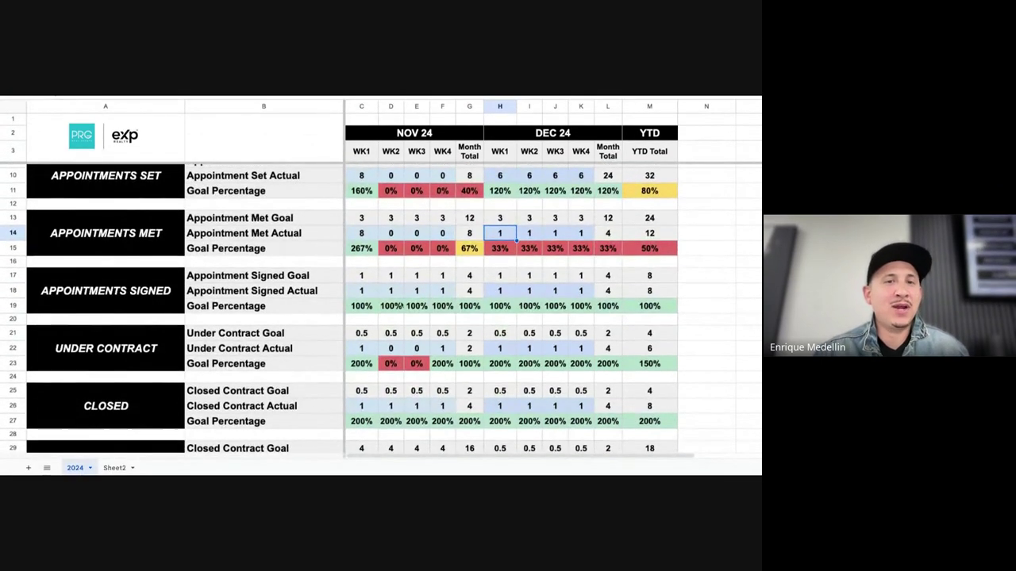
left_click(364, 292)
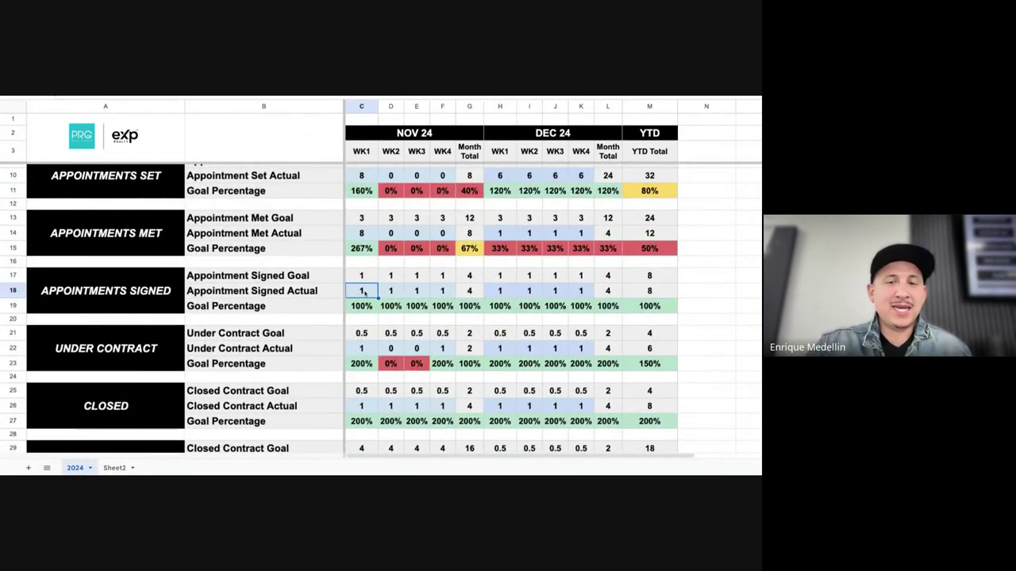
type("0")
left_click(714, 176)
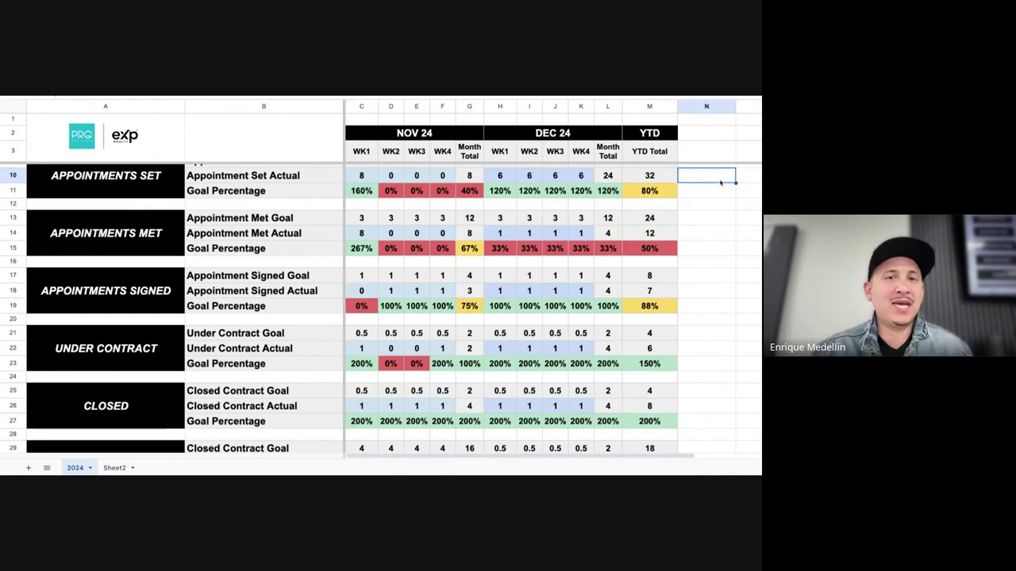
scroll(381, 317, "up", 2)
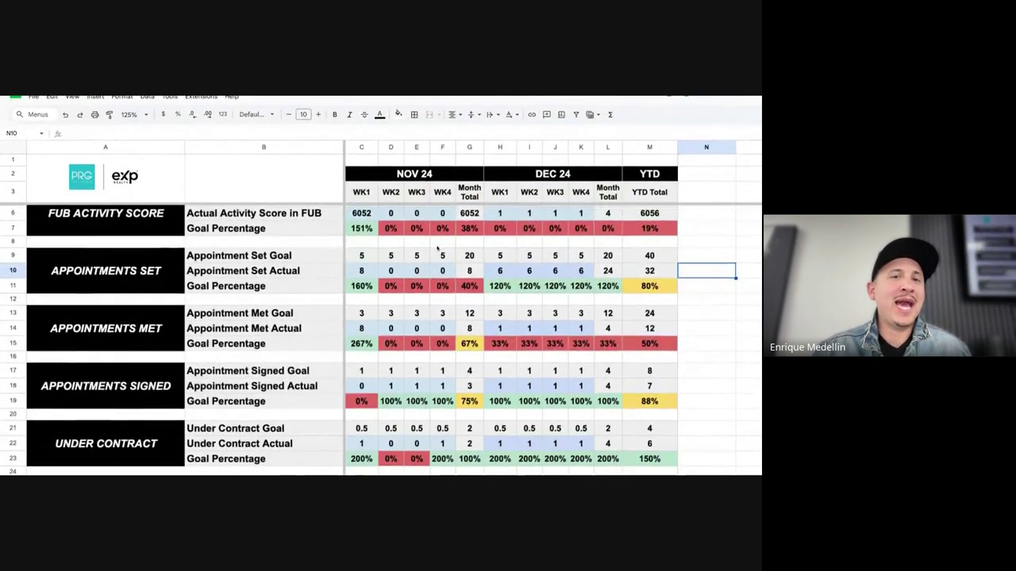
scroll(381, 317, "up", 1)
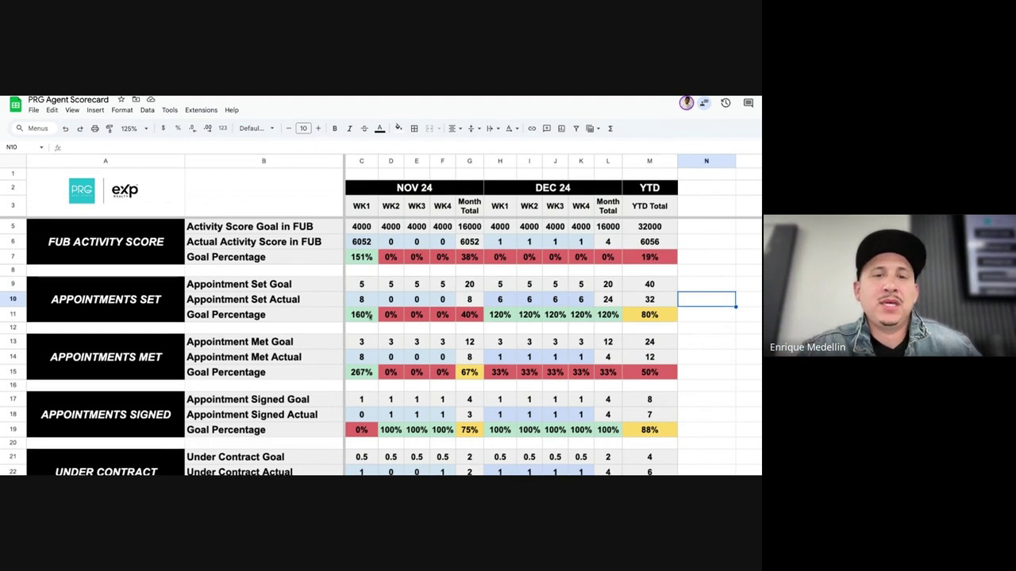
Enter 0 as the November WK1 closed contracts actual
scroll(369, 372, "down", 3)
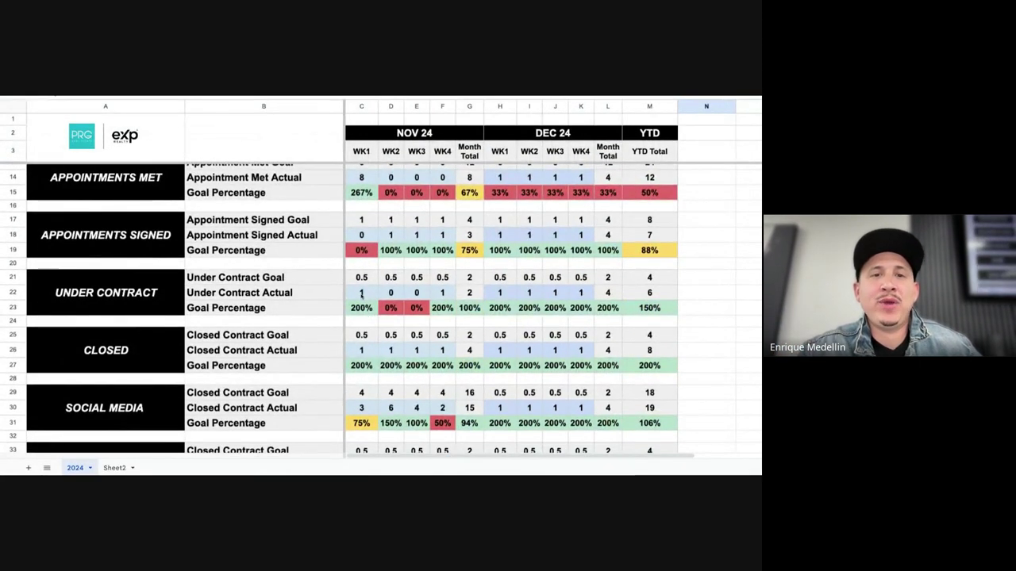
left_click(361, 294)
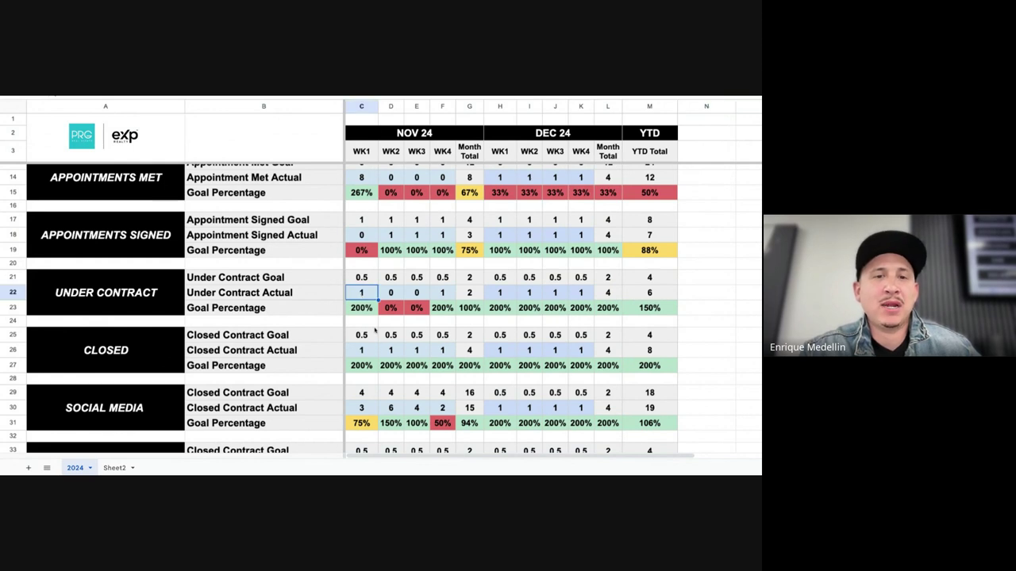
left_click(363, 352)
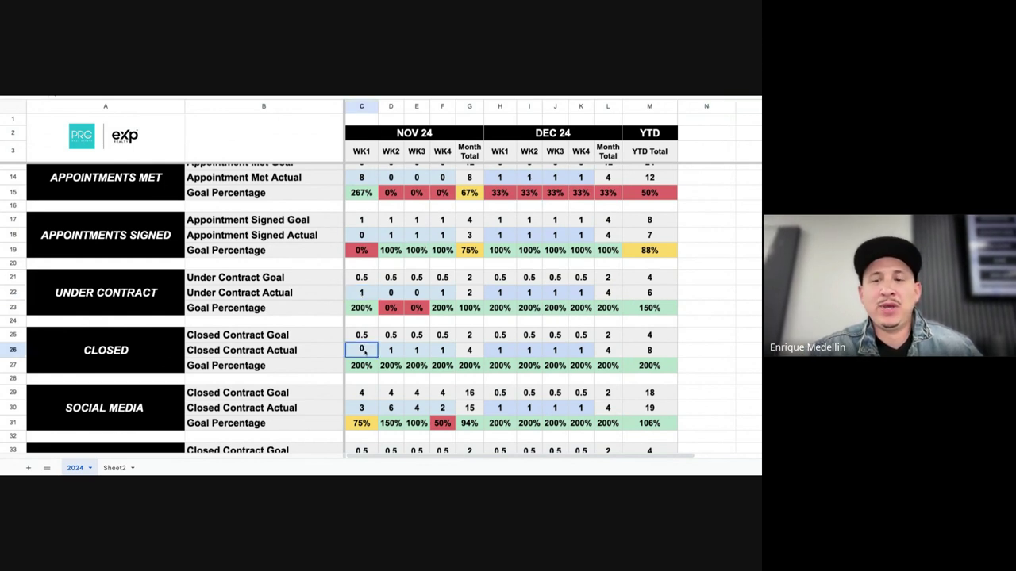
type("0")
key("Tab")
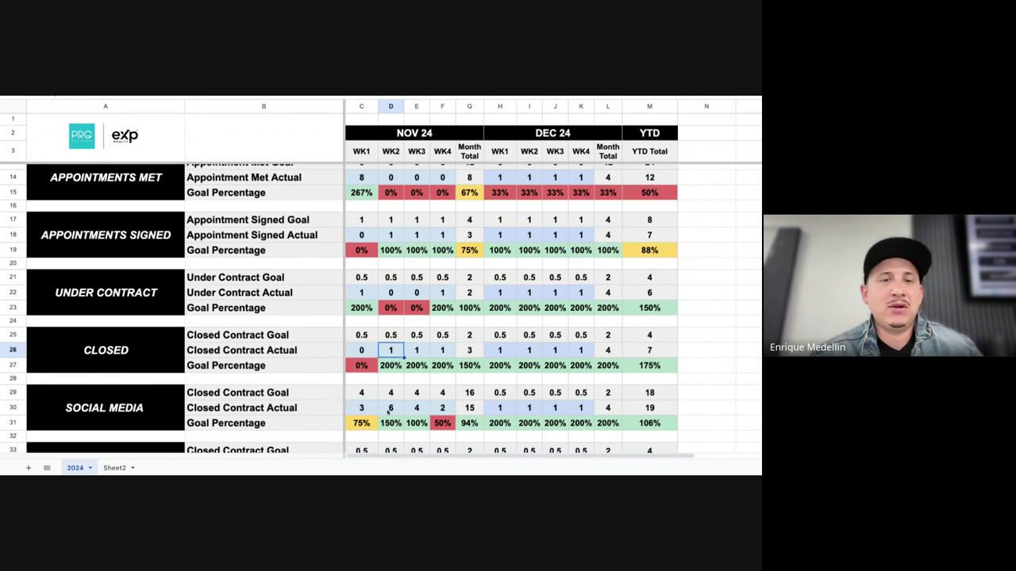
Replace the SOCIAL MEDIA label in rows 29–31 with MISC
scroll(392, 375, "down", 3)
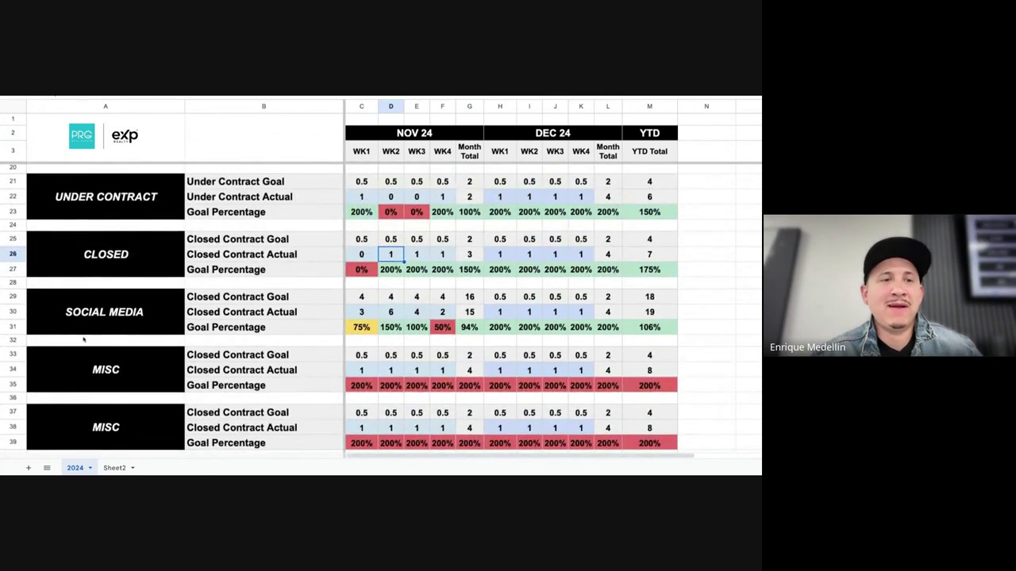
scroll(151, 389, "down", 3)
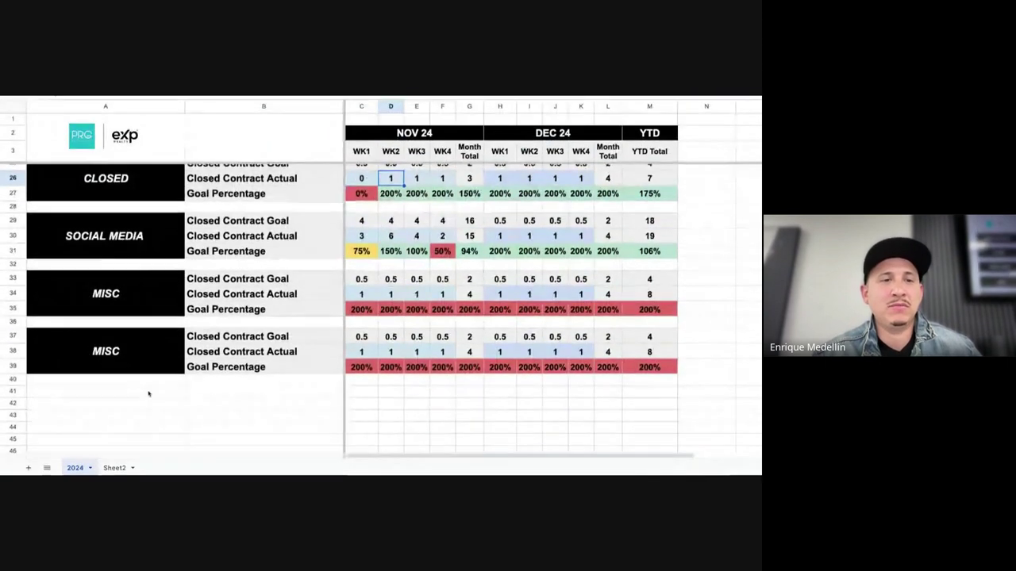
left_click(117, 244)
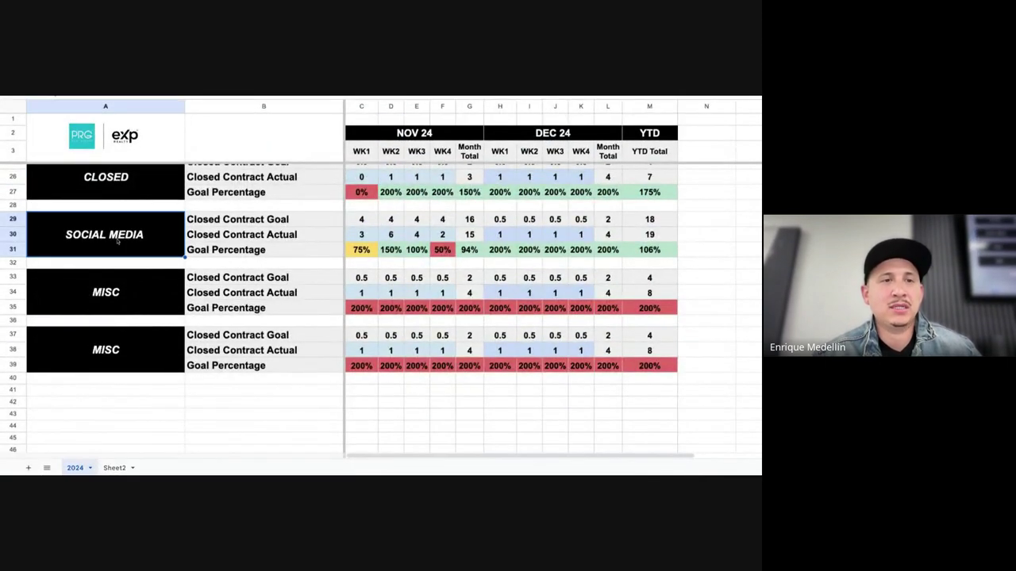
type("MIS")
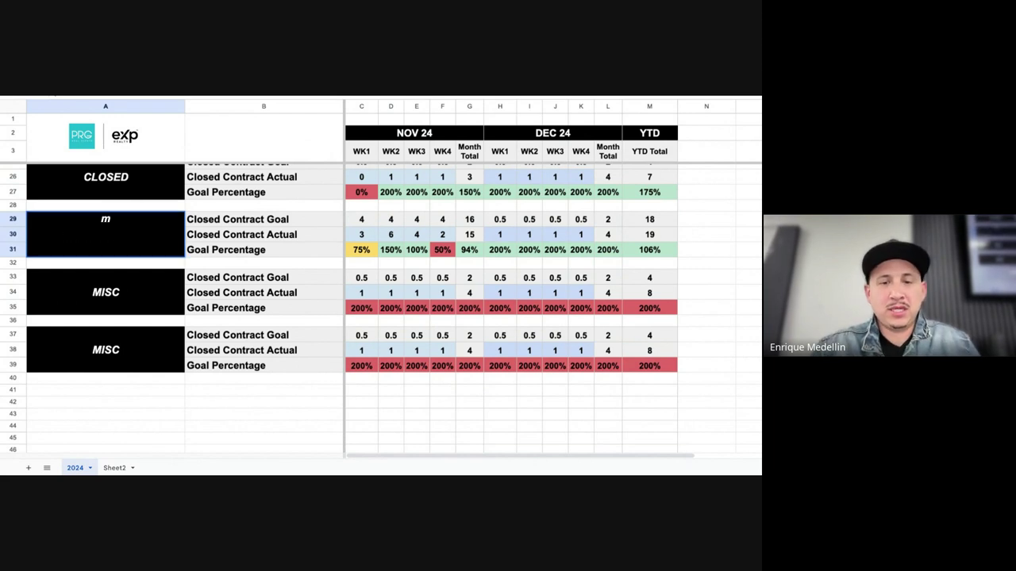
type("C")
left_click(264, 448)
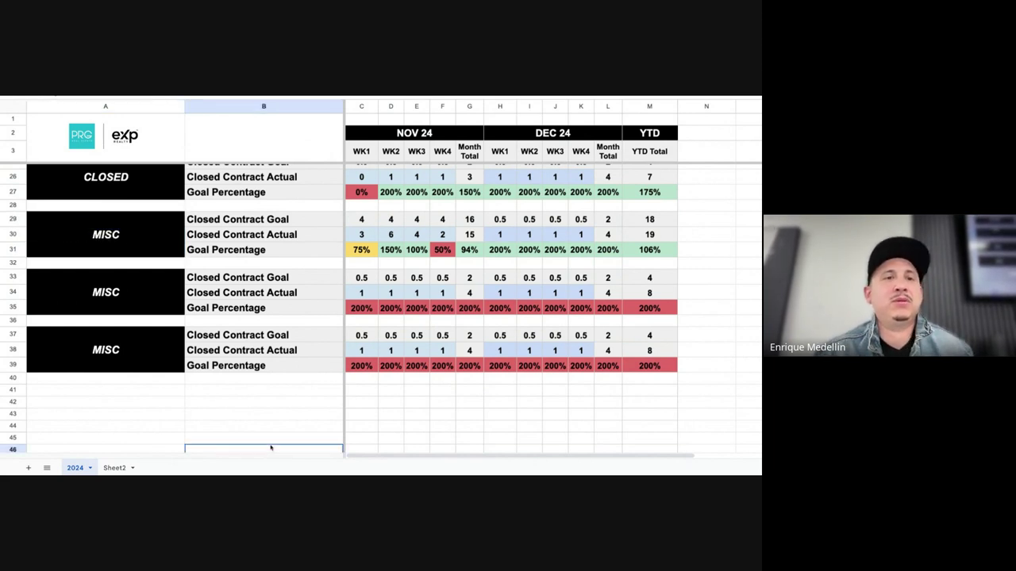
Compare the new MISC label with the MISC blocks in rows 33–35 and 37–39
scroll(381, 317, "up", 5)
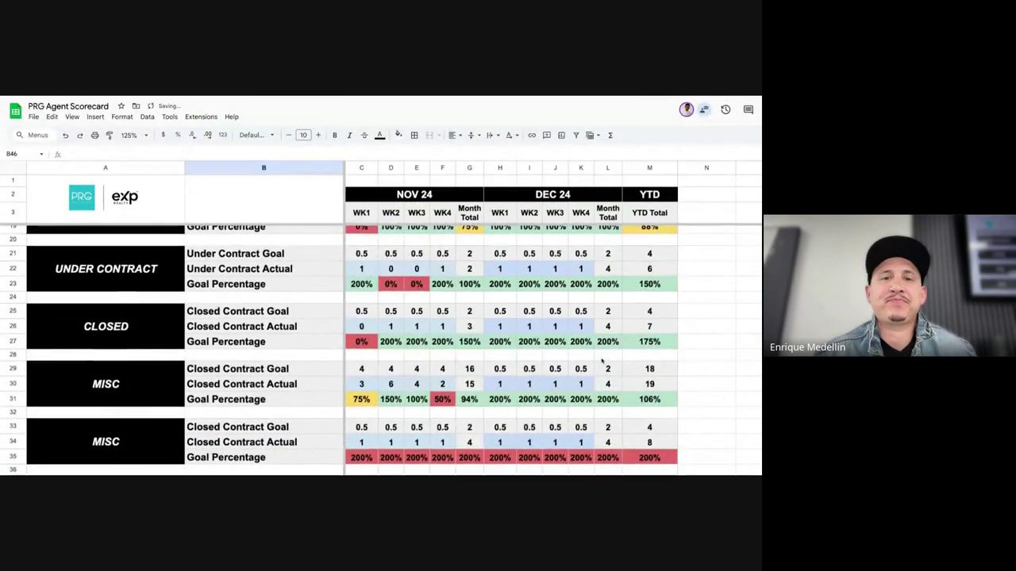
scroll(381, 318, "down", 4)
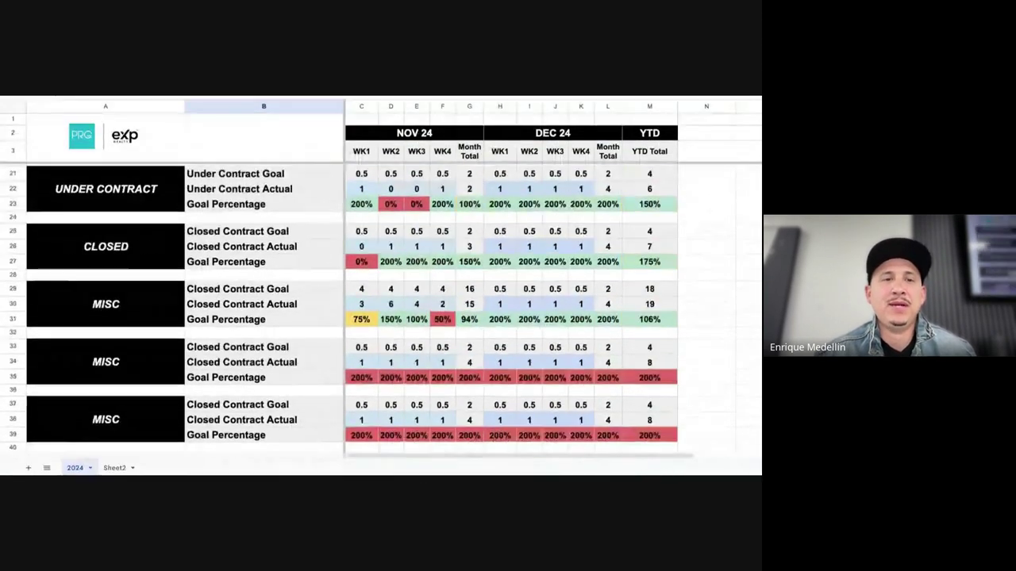
scroll(381, 309, "down", 1)
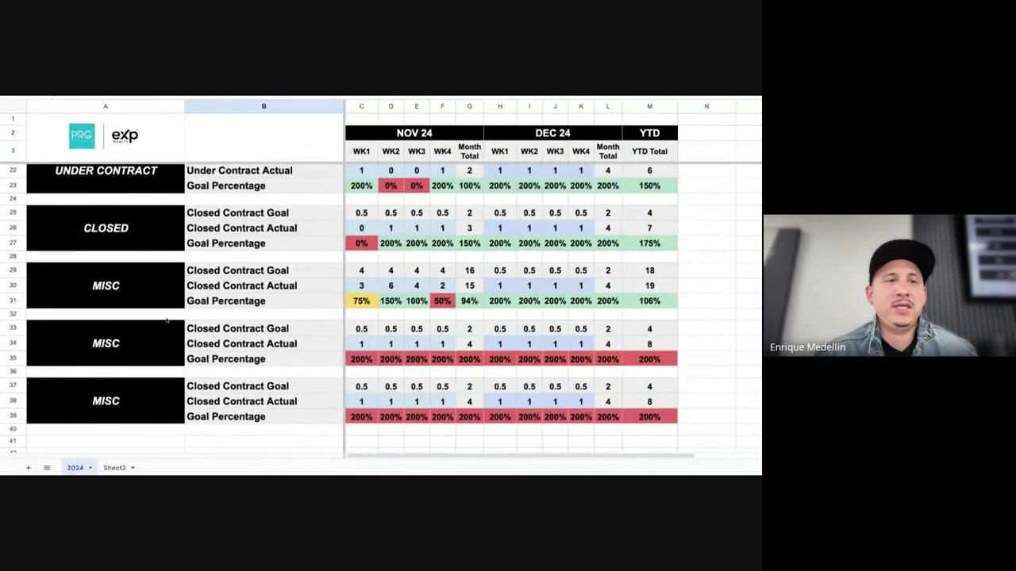
left_click(111, 286)
left_click(124, 341)
left_click(123, 401)
left_click(126, 342)
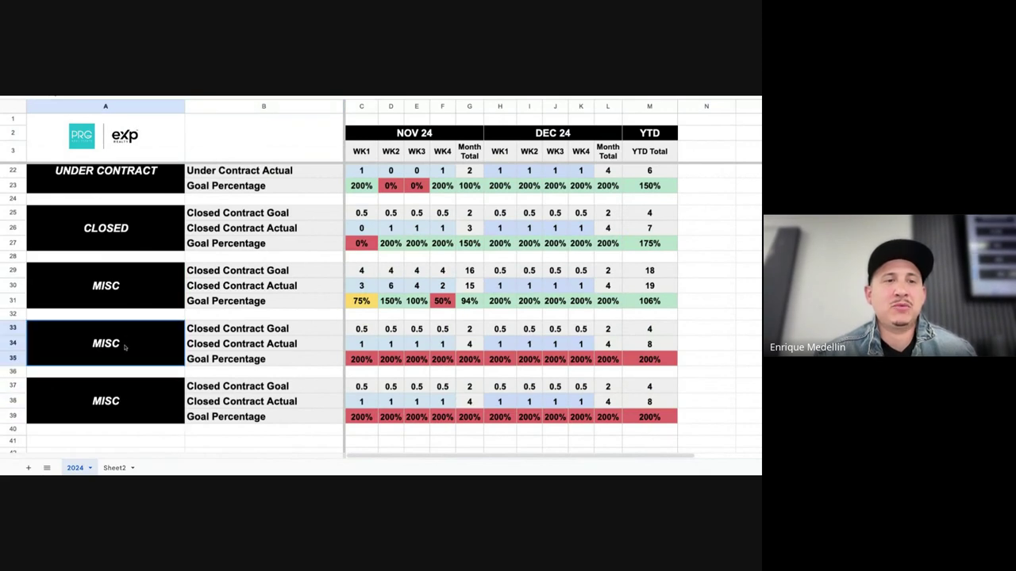
left_click(137, 285)
scroll(542, 340, "up", 5)
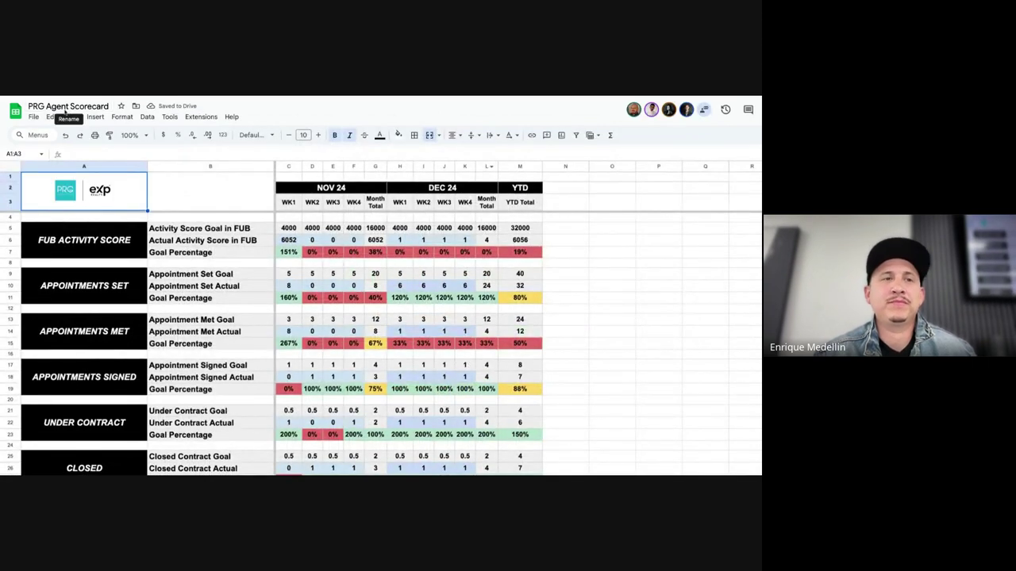
left_click(34, 117)
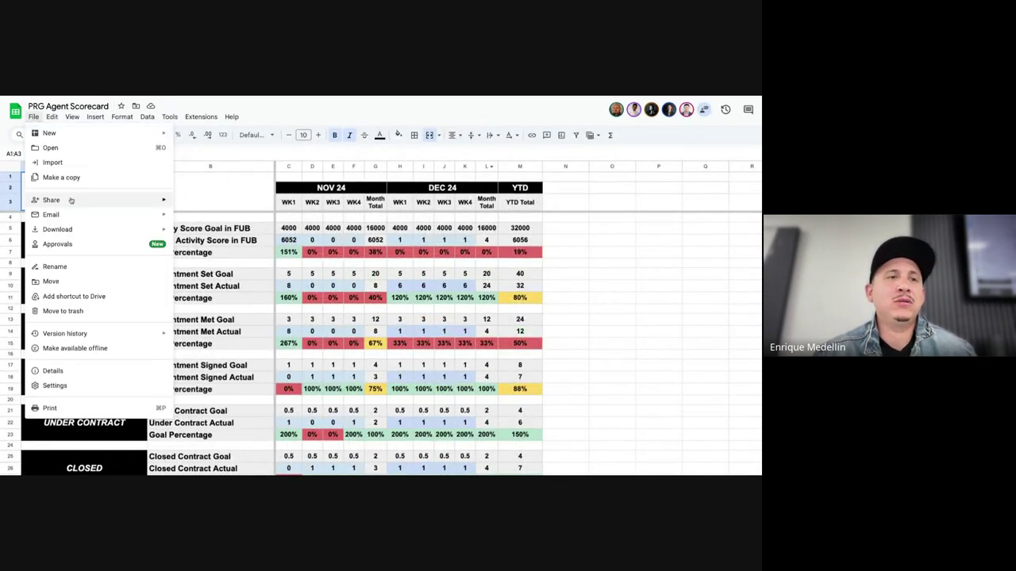
mouse_move(69, 201)
left_click(216, 203)
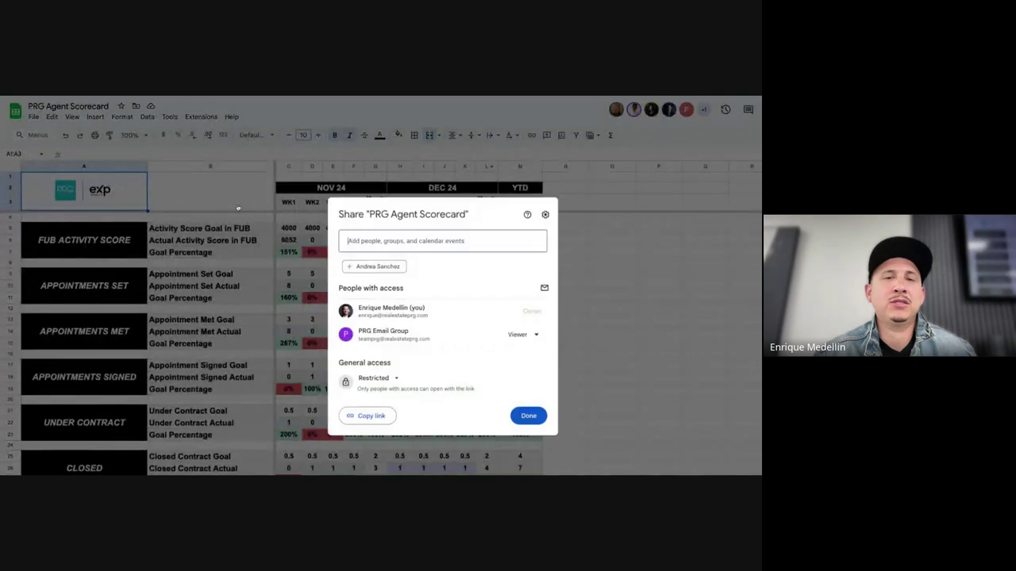
left_click(379, 244)
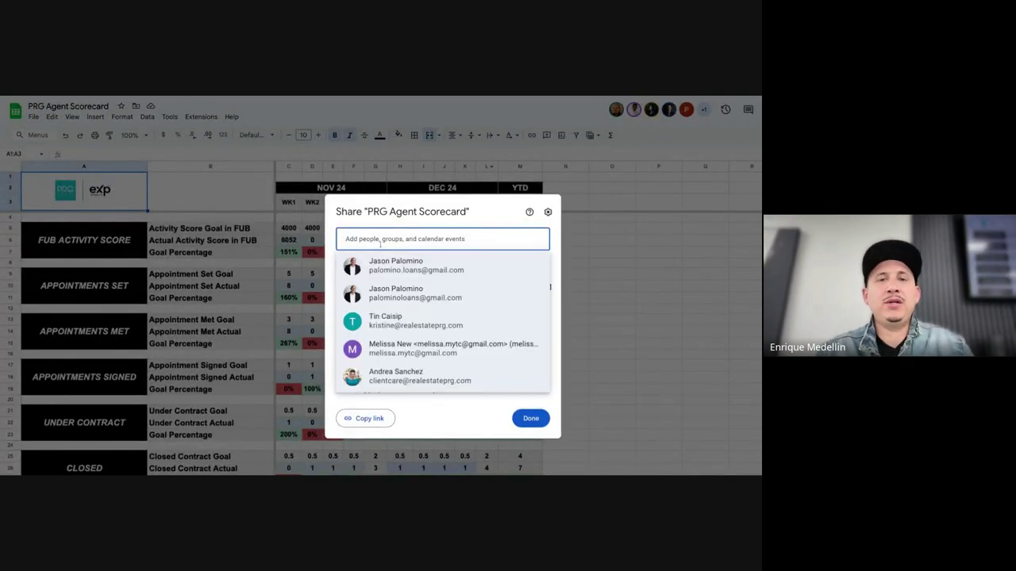
left_click(396, 270)
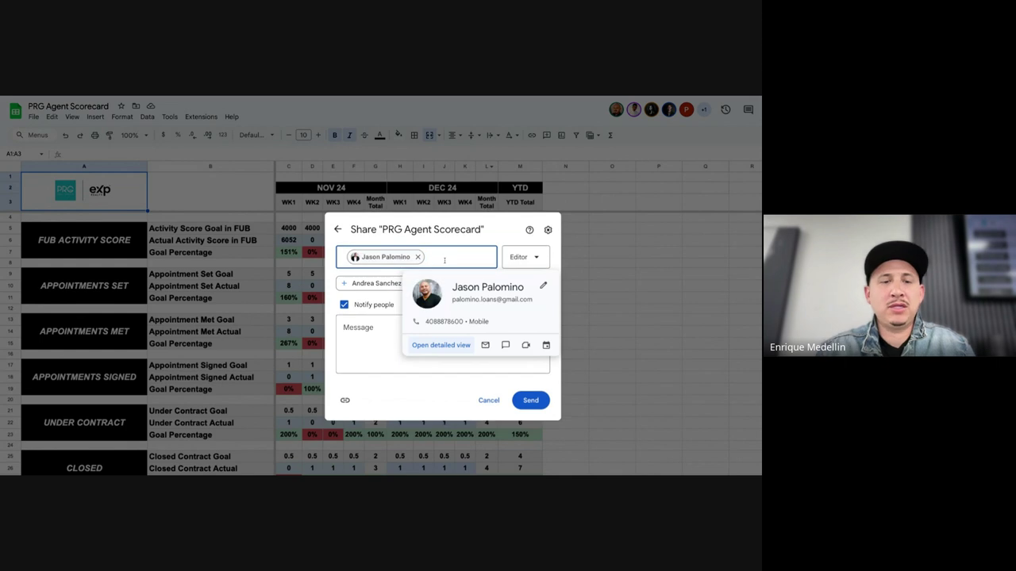
type("enrique Medellin")
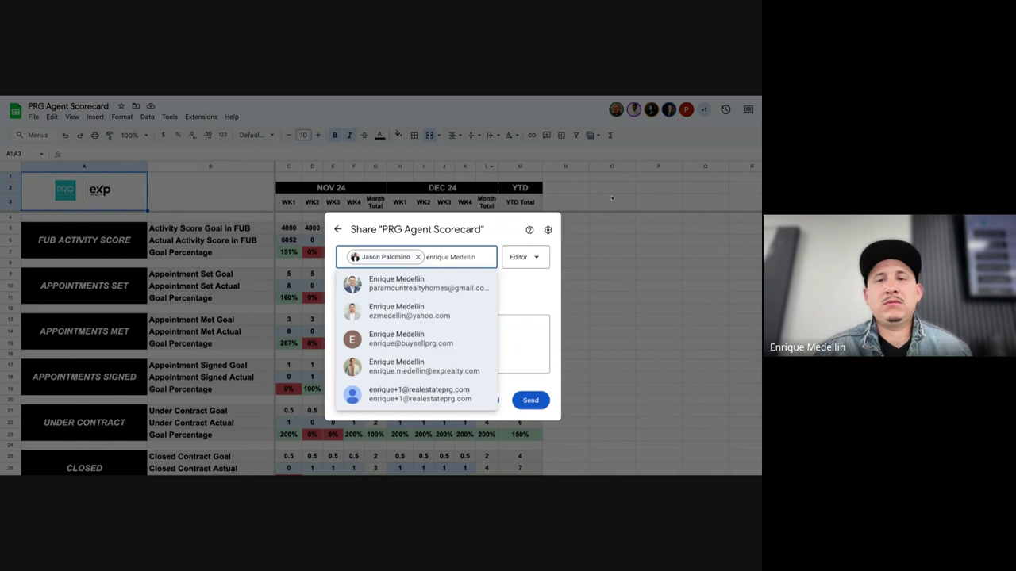
key("Escape")
key("Return")
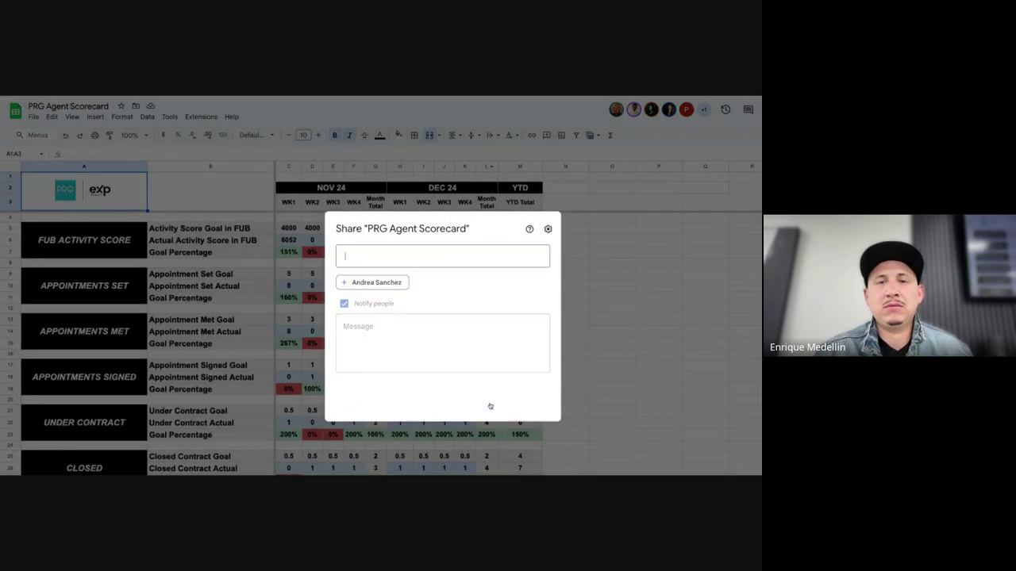
left_click(539, 416)
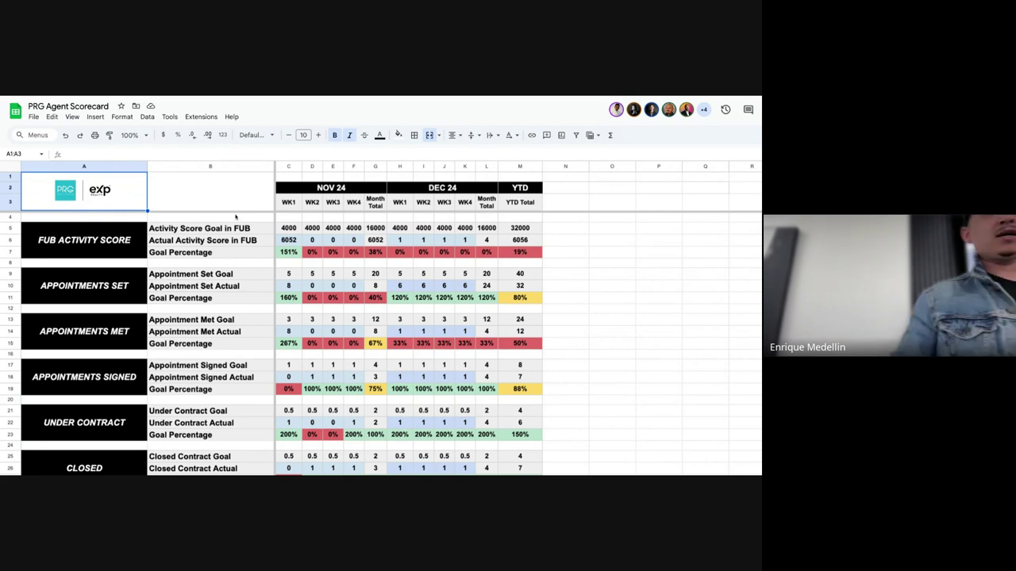
Put the 'PRG Agent Scorecard' document title into edit mode
left_click(29, 106)
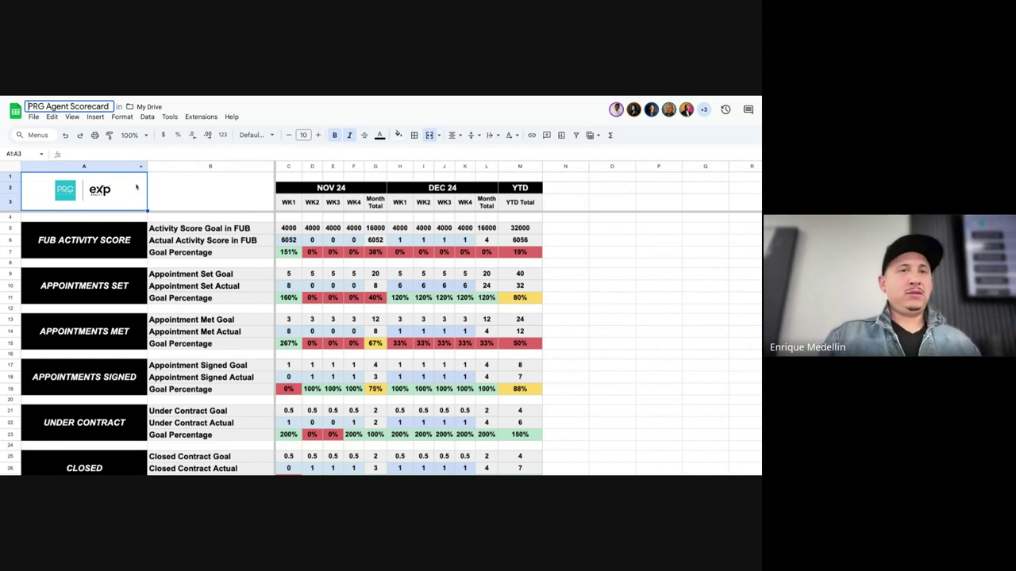
left_click(295, 113)
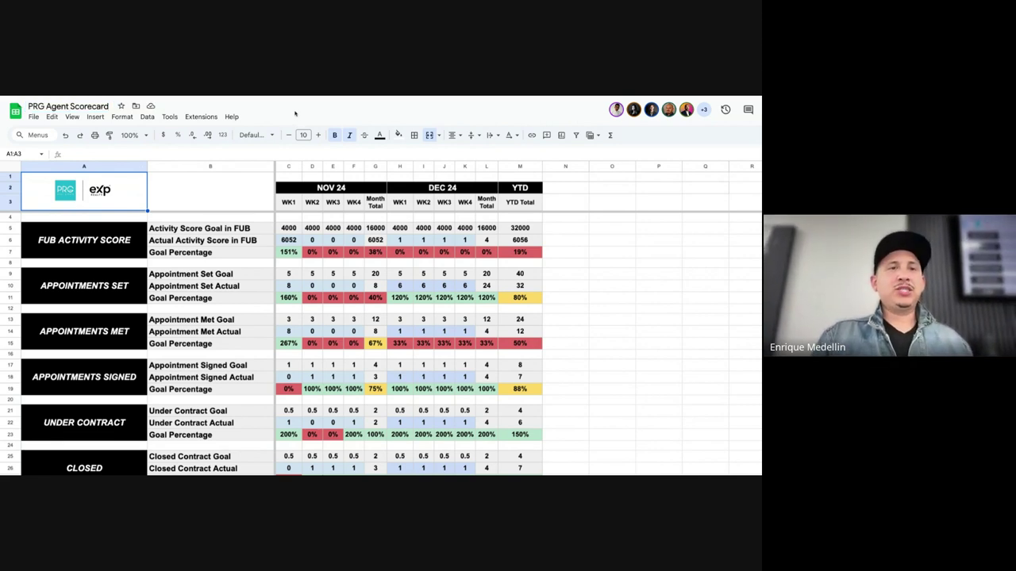
left_click(34, 118)
left_click(61, 177)
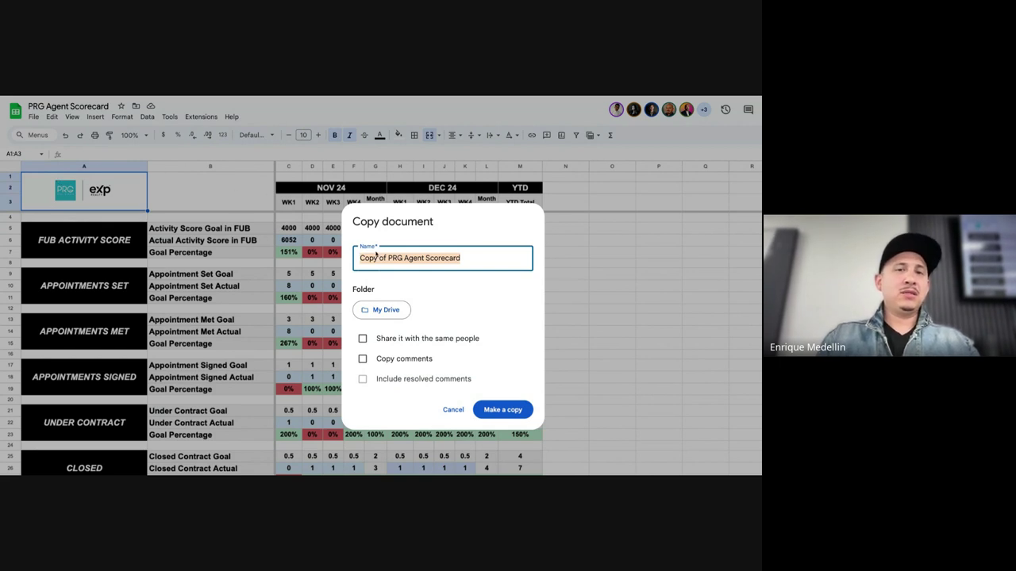
left_click(379, 263)
double_click(377, 258)
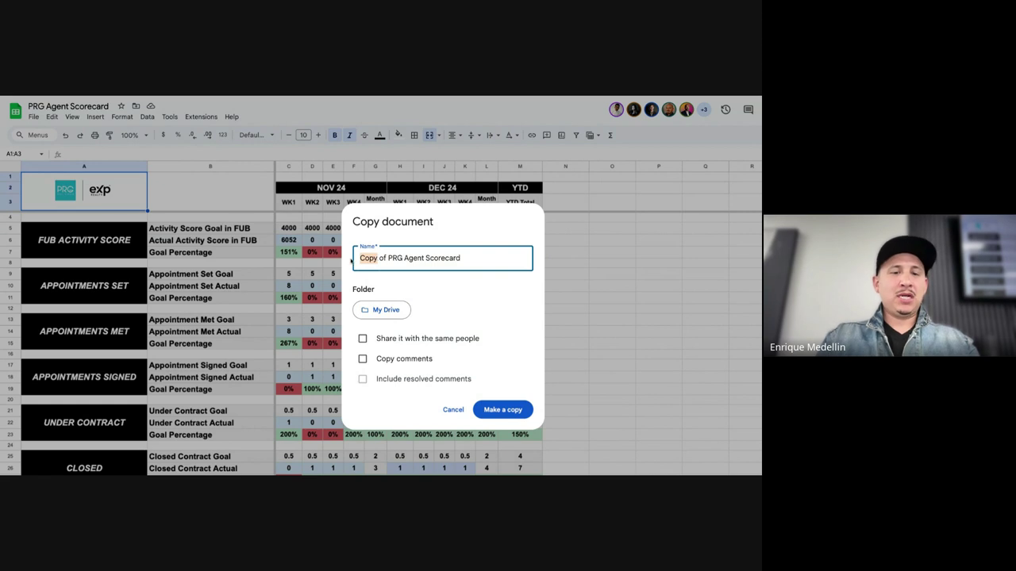
type("Enrique")
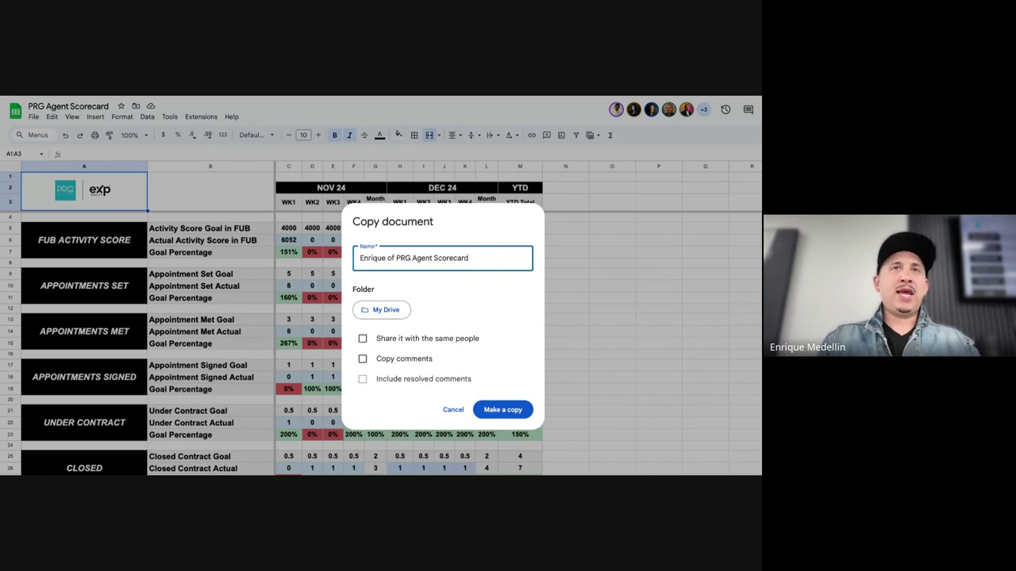
left_click(396, 258)
key("BackSpace")
key("BackSpace")
key("BackSpace")
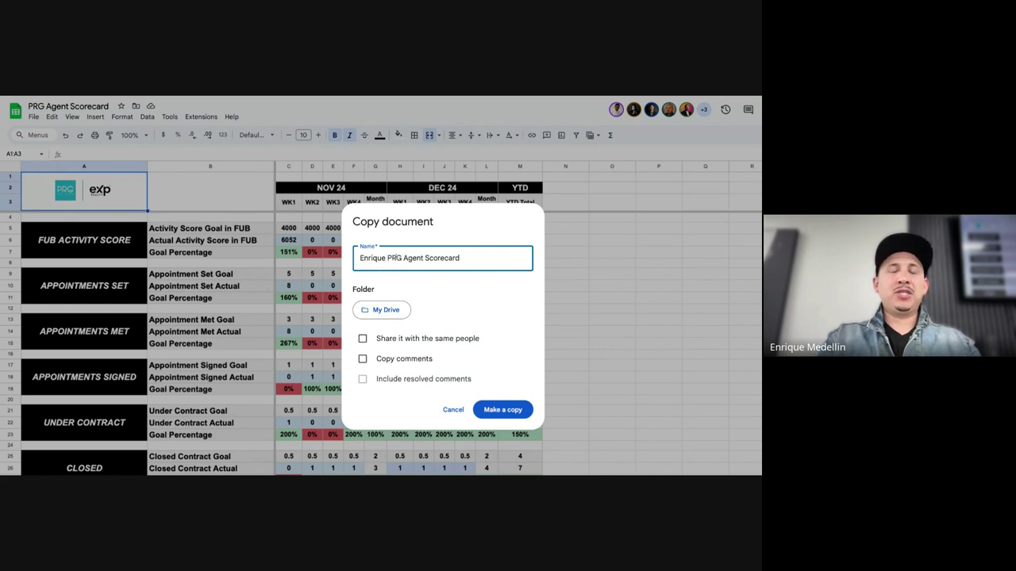
type("-")
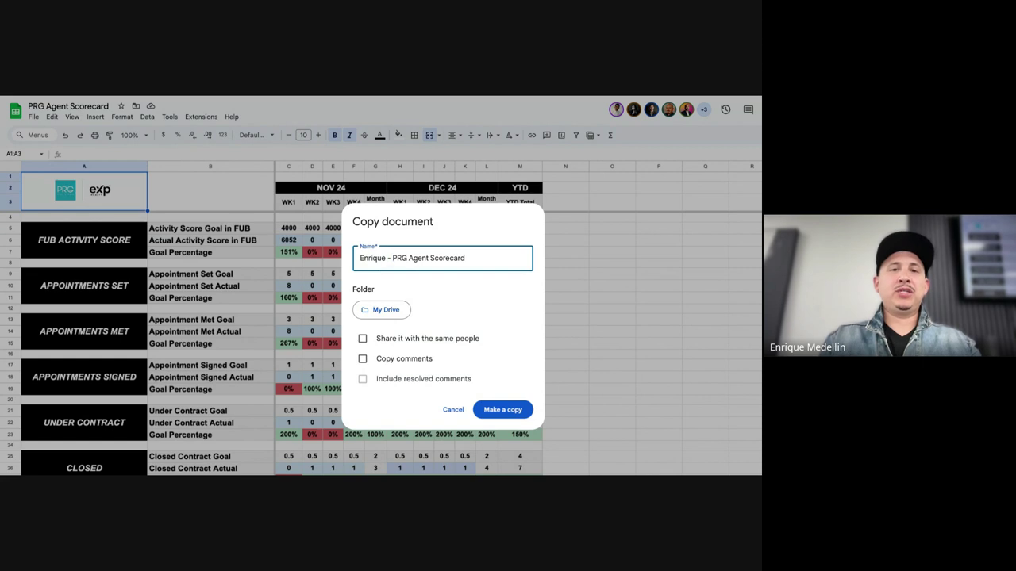
left_click(382, 260)
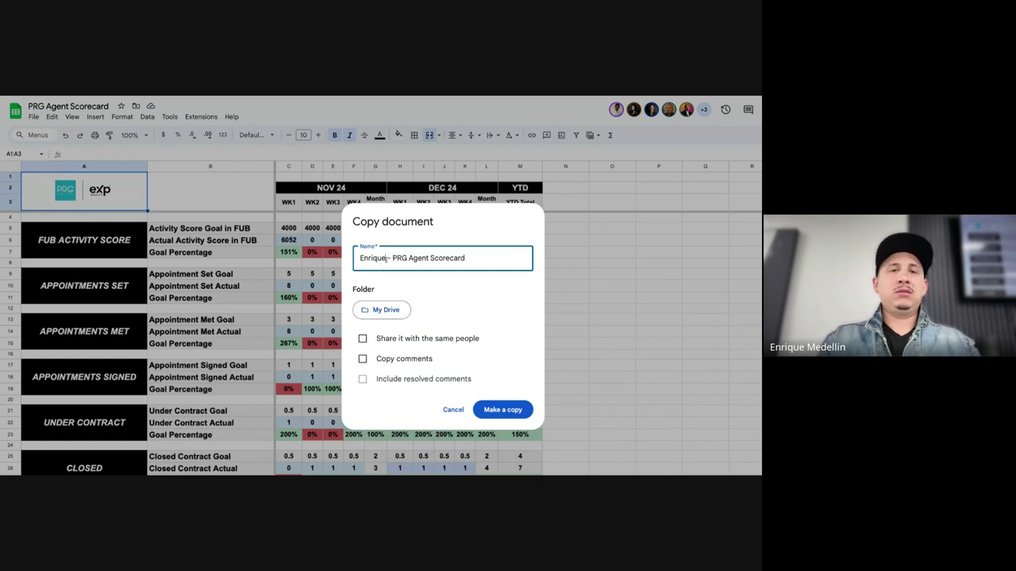
type("Med")
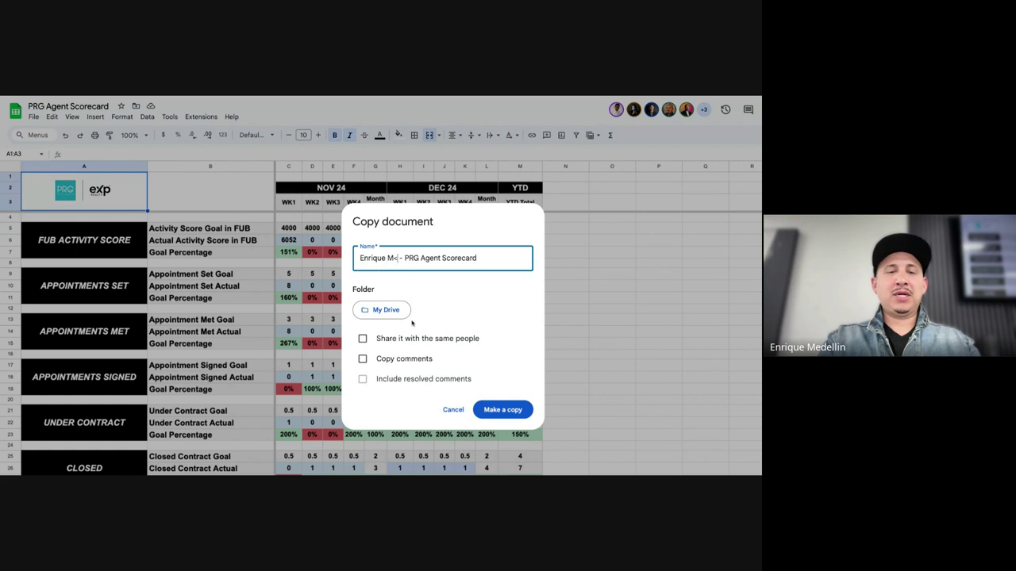
type("ellin")
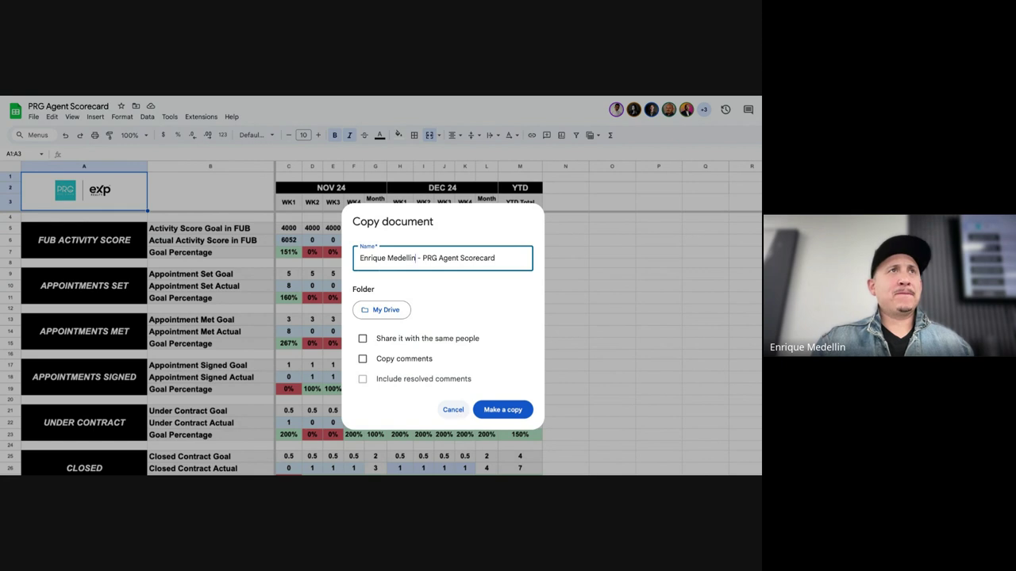
key("Escape")
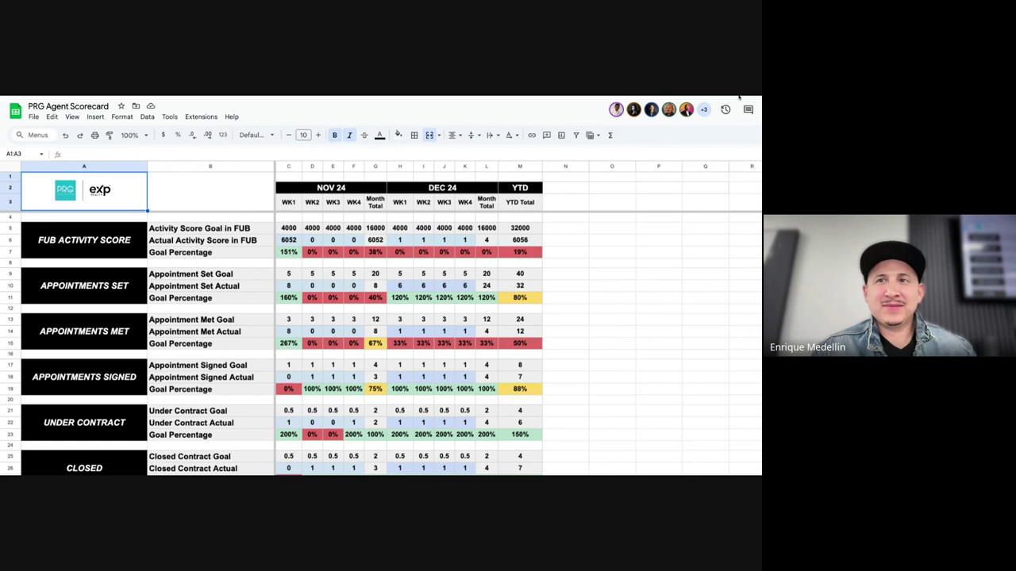
Open a new Chrome tab, then go back to the Google Meet call with three participants
key("ctrl+t")
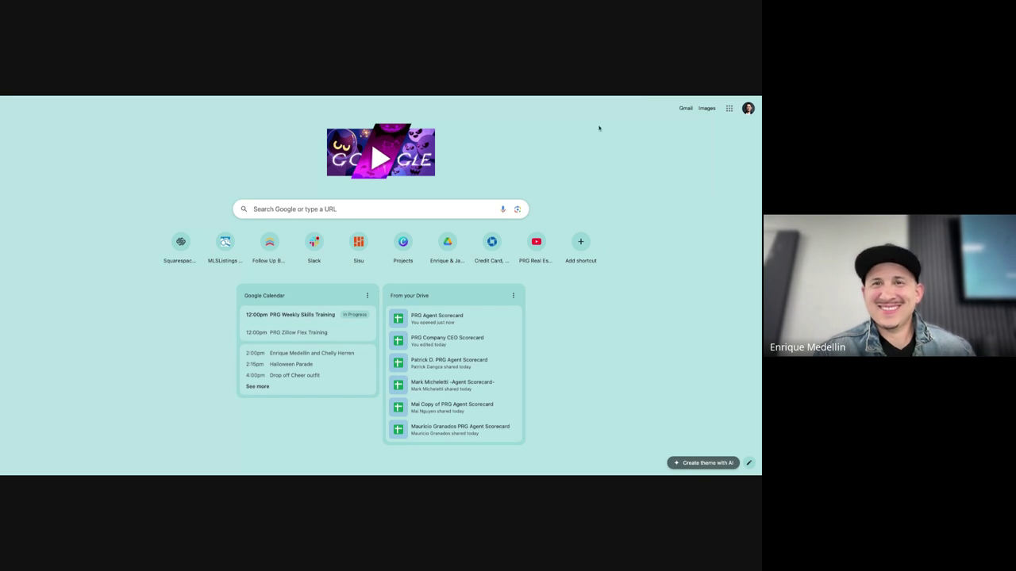
left_click(513, 97)
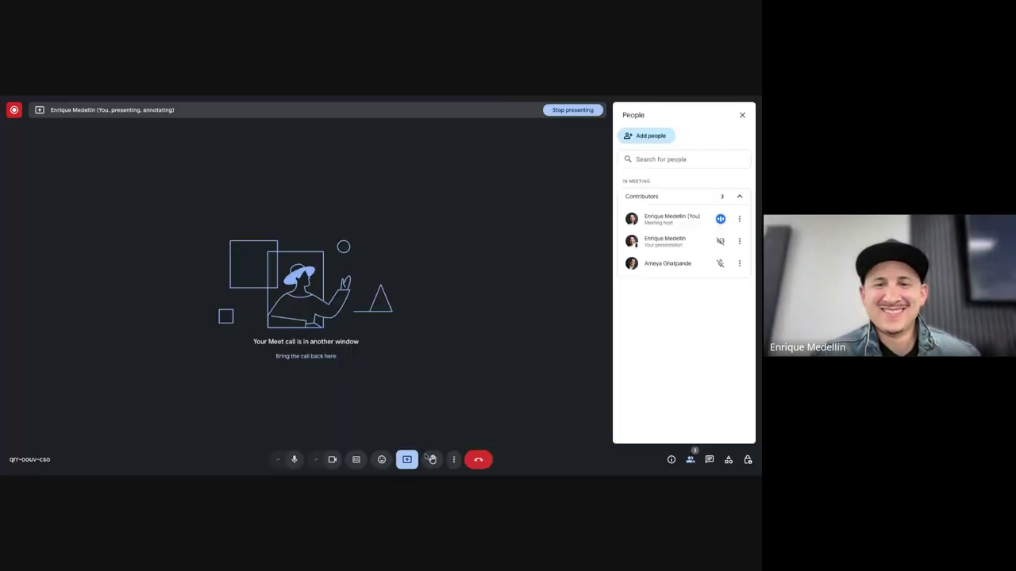